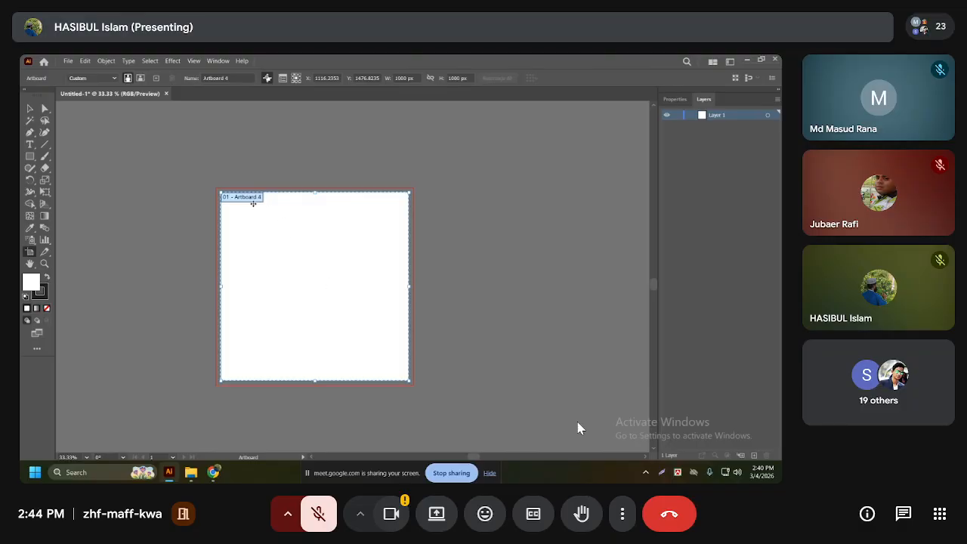
Remove the document bleed by setting it to 0 px on all four sides
click(31, 109)
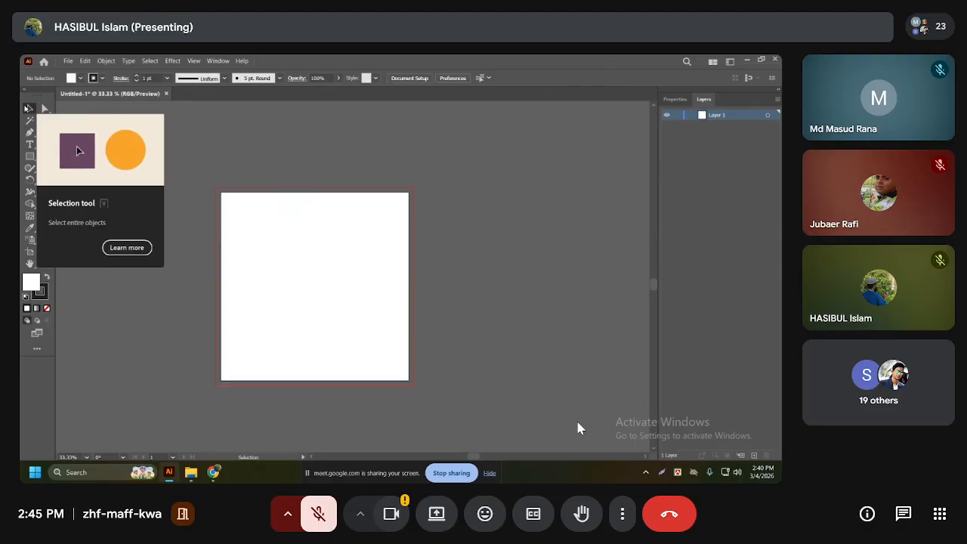
click(415, 78)
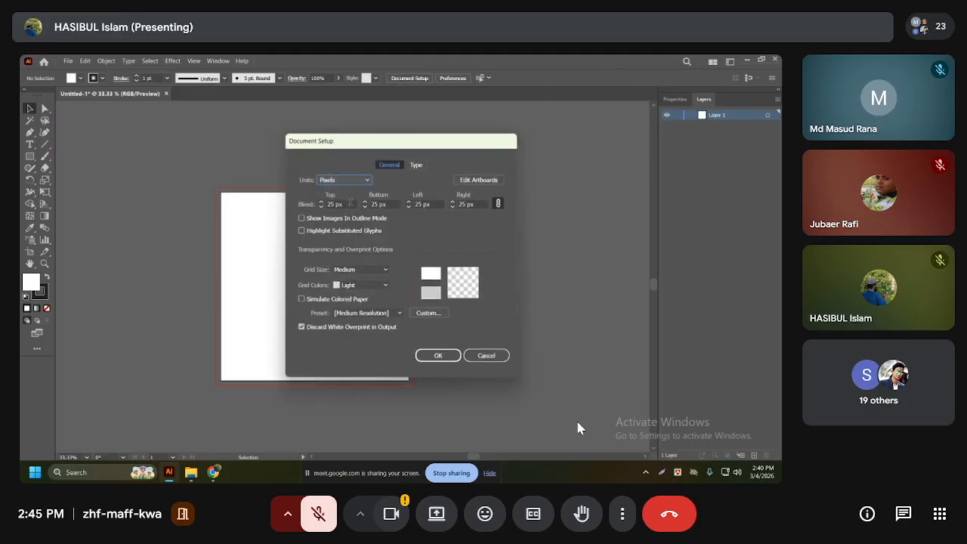
double_click(339, 204)
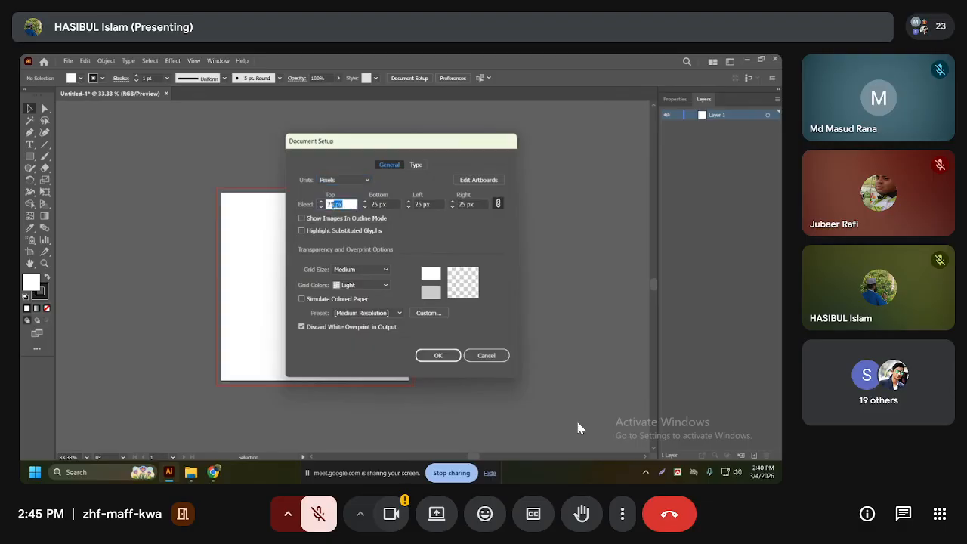
text(0)
click(437, 355)
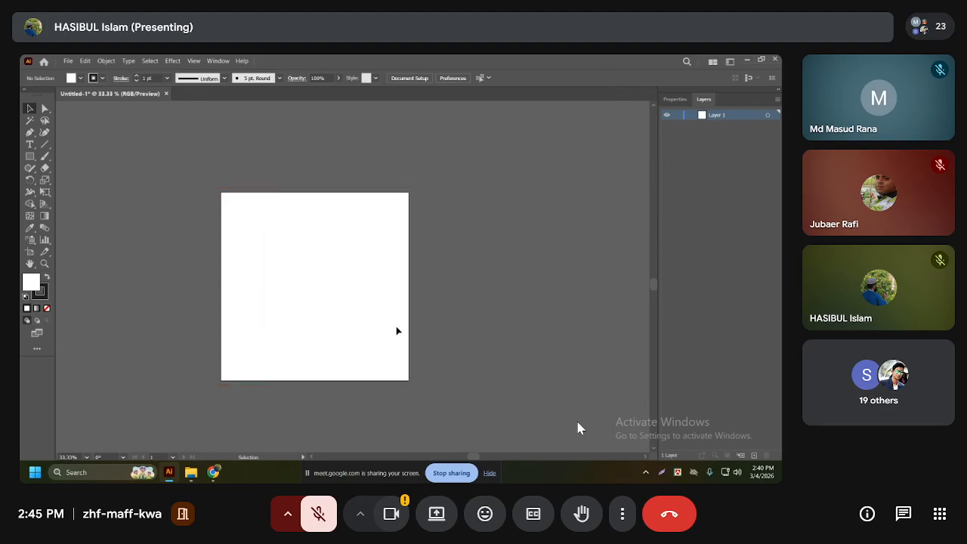
Set the document bleed to 20 px on all four sides
click(418, 80)
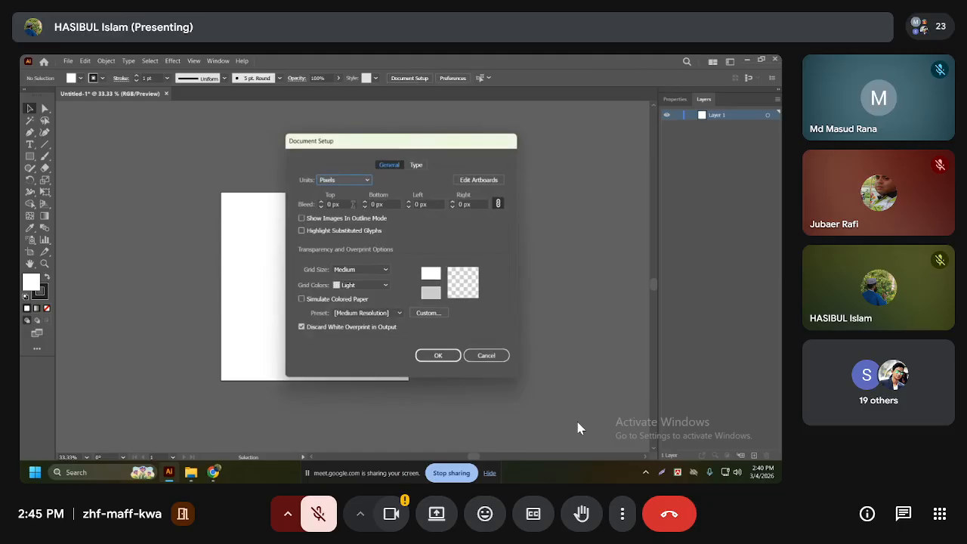
text(2)
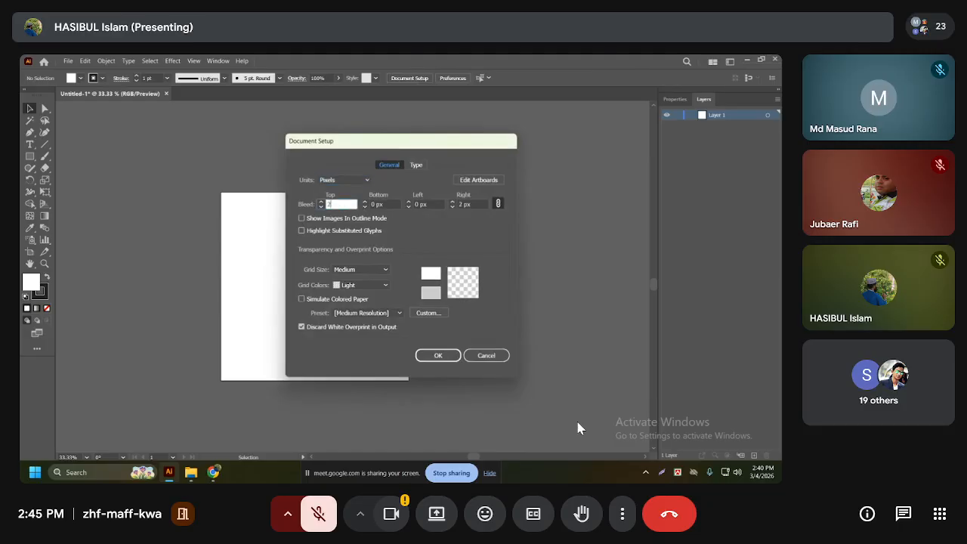
text(0)
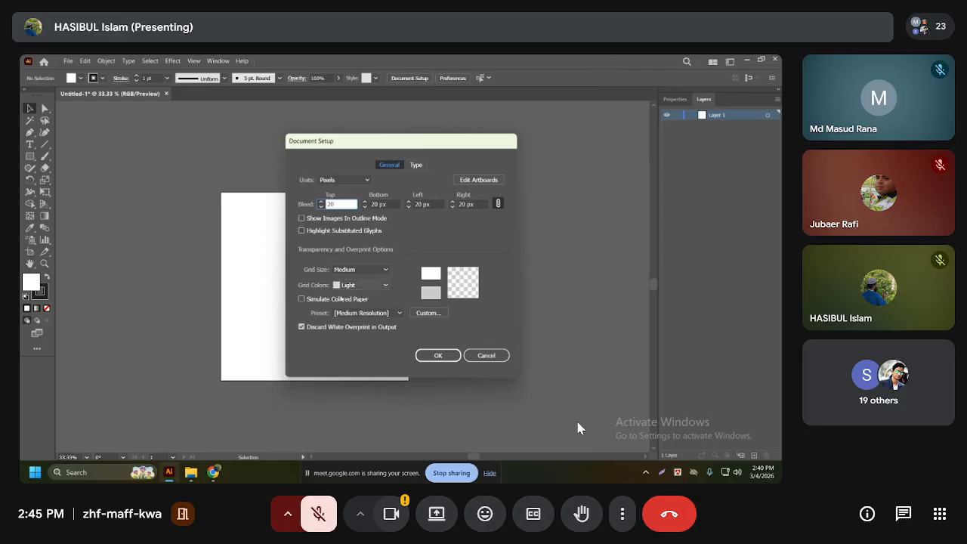
click(422, 357)
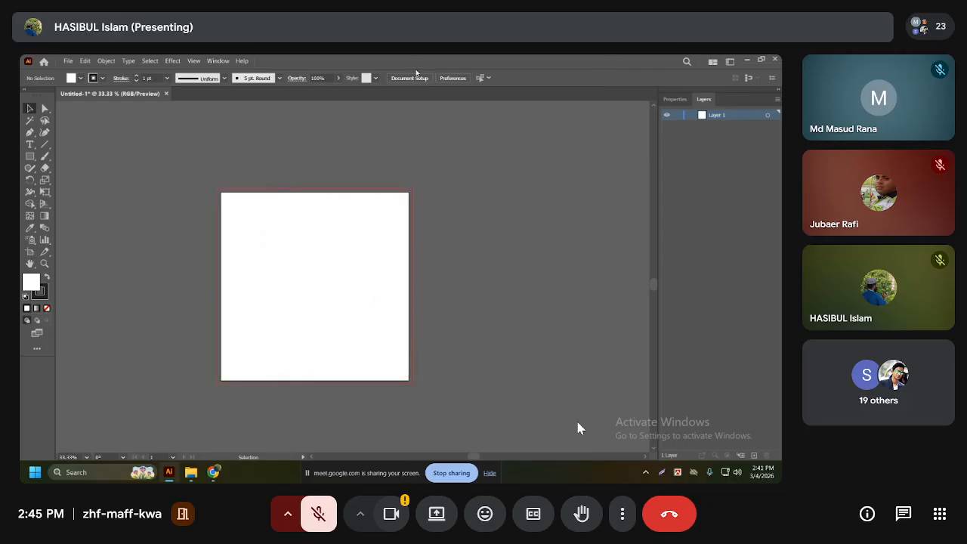
Reset the document bleed to 0 px on every side of the artboard
click(415, 77)
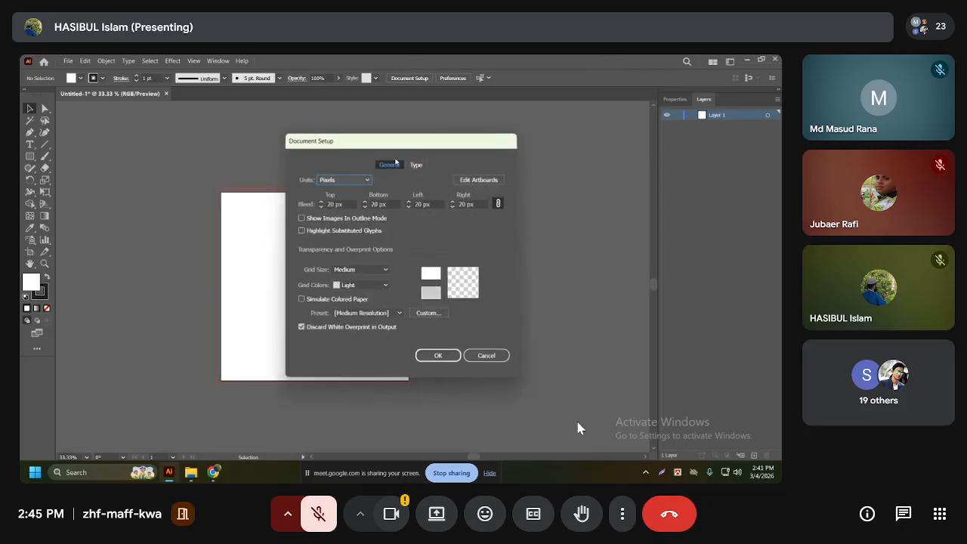
click(333, 204)
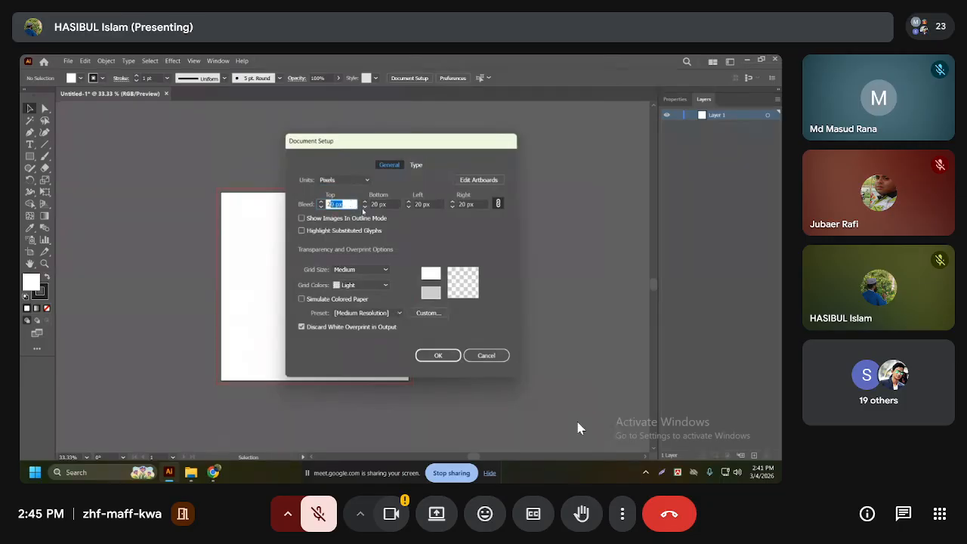
text(0)
key(Return)
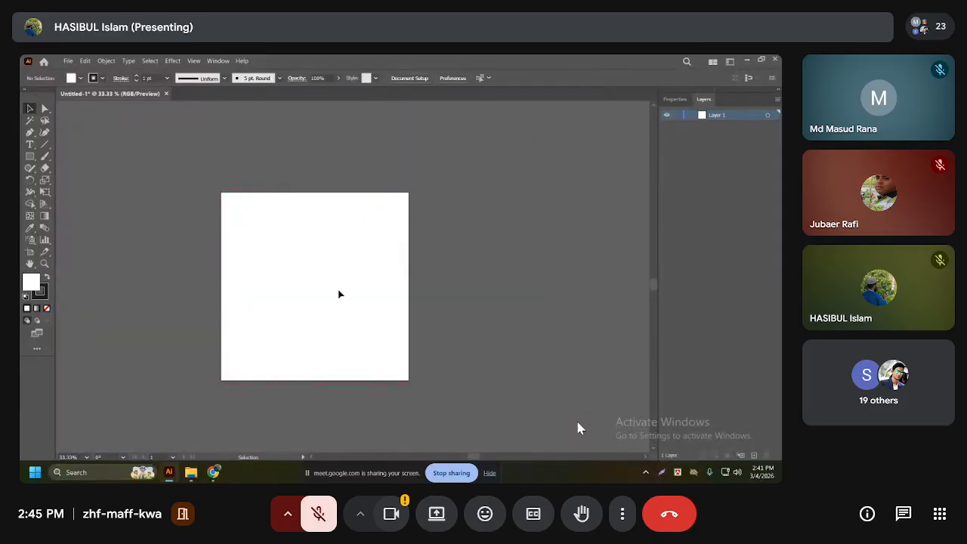
click(45, 110)
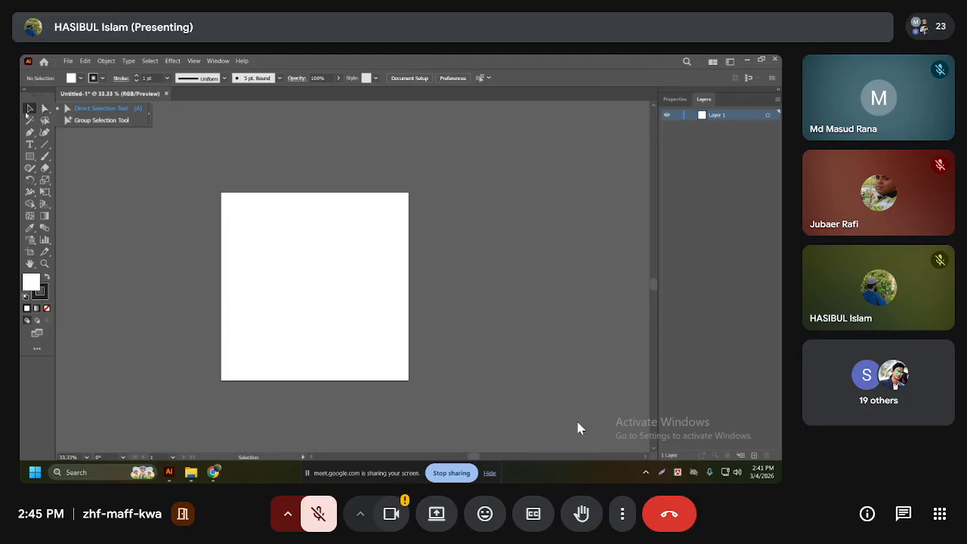
click(30, 110)
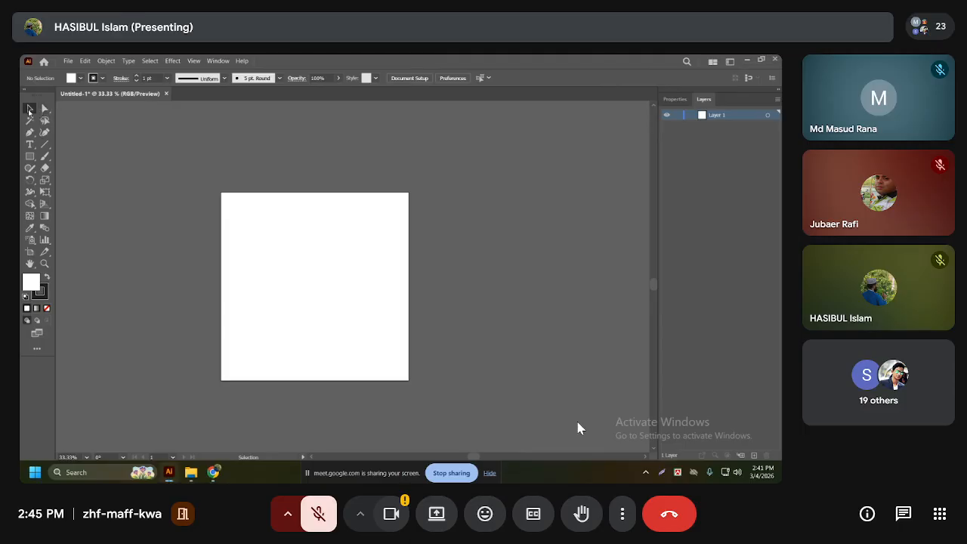
click(45, 111)
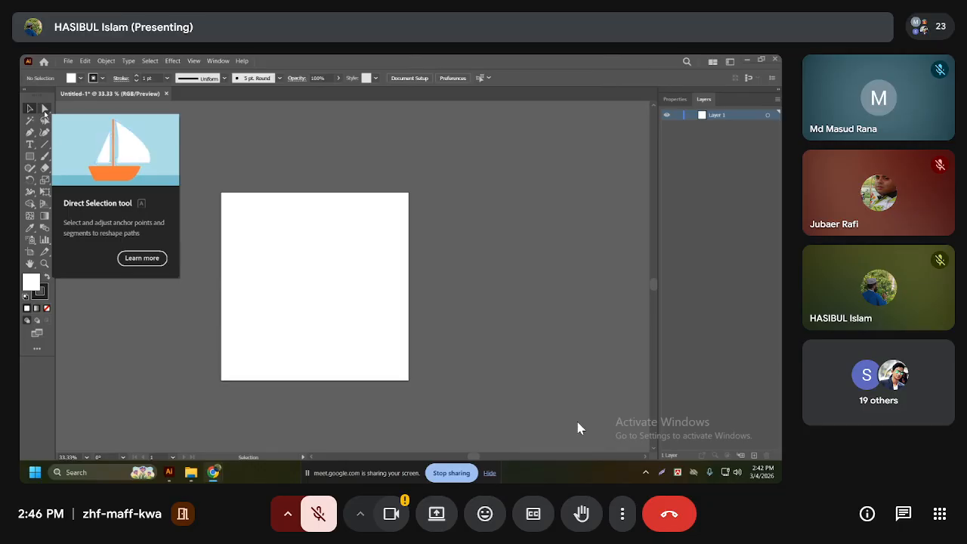
Draw a rectangle about 582 by 265 px in the upper part of the artboard and fill it with blue
click(30, 156)
drag(235, 224, 345, 273)
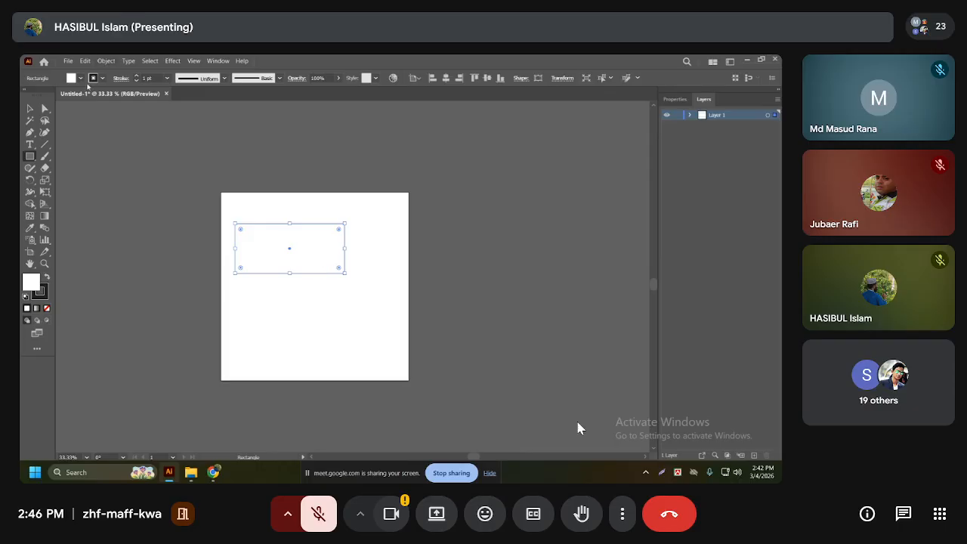
click(81, 78)
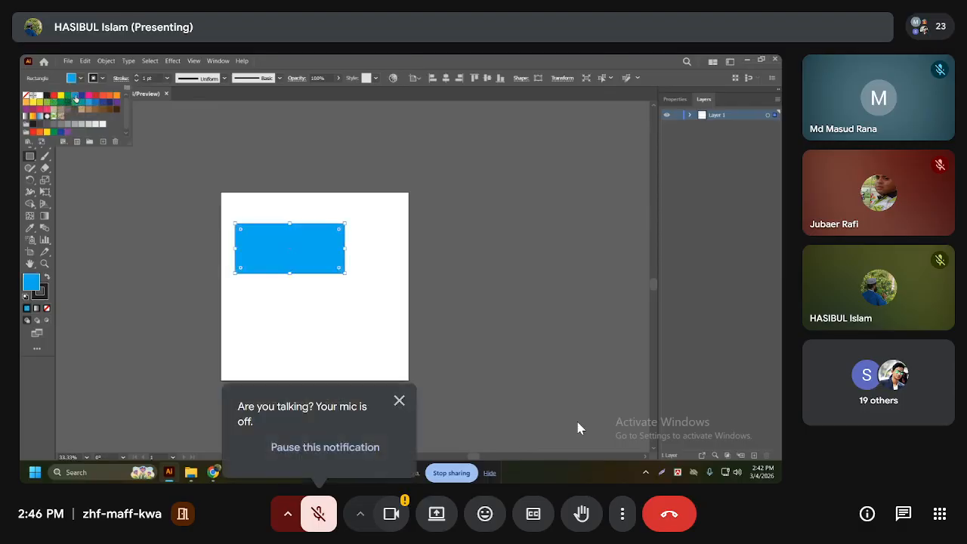
click(74, 96)
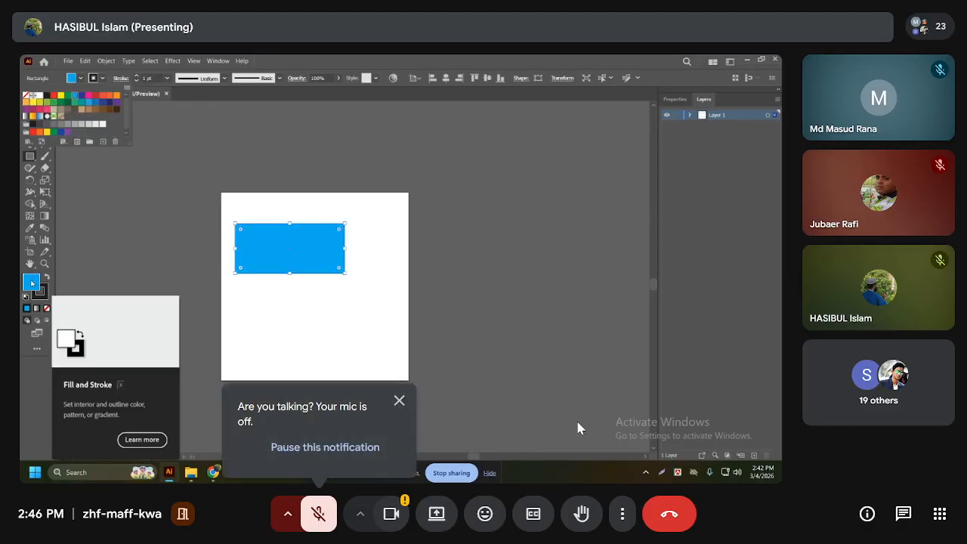
click(670, 101)
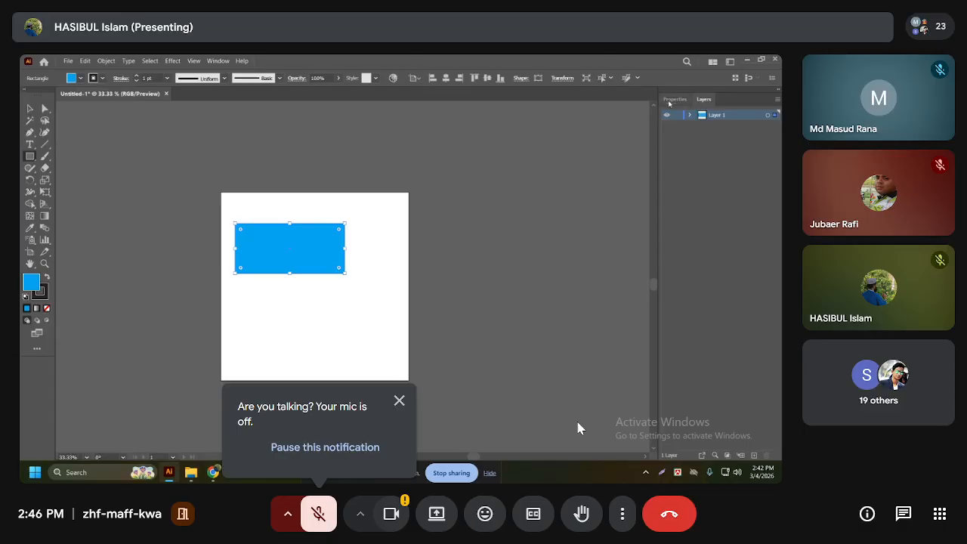
View the blue rectangle's properties, and expand Layer 1 to highlight the rectangle's entry
click(680, 100)
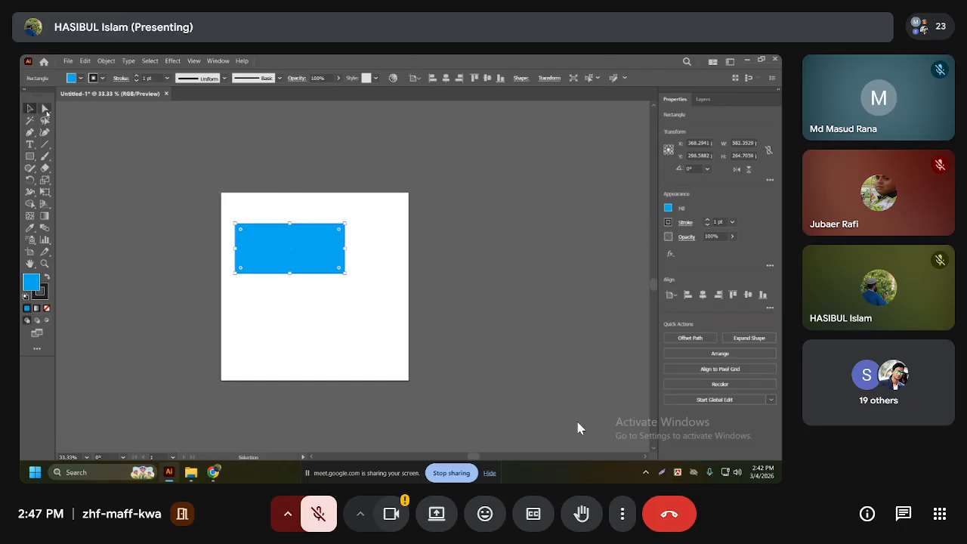
click(45, 109)
click(703, 99)
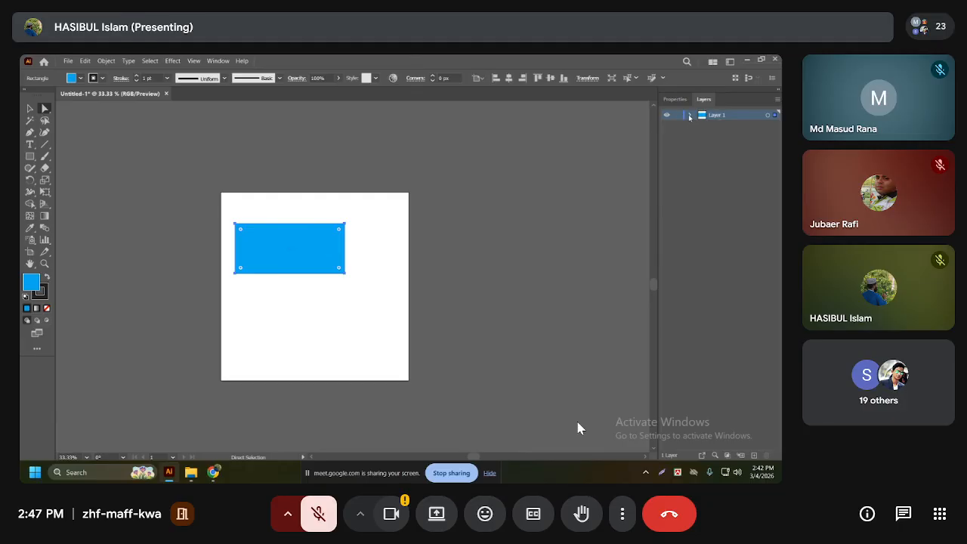
click(689, 115)
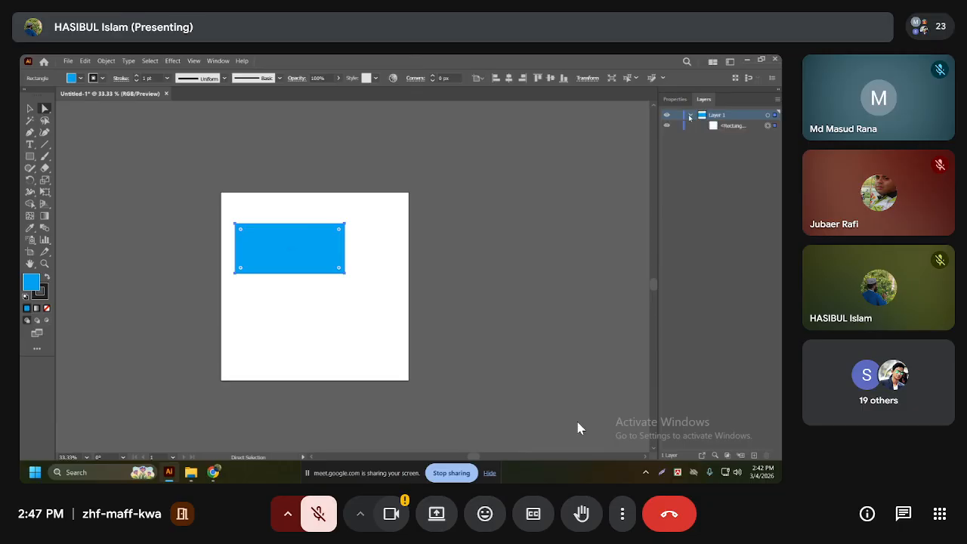
click(736, 127)
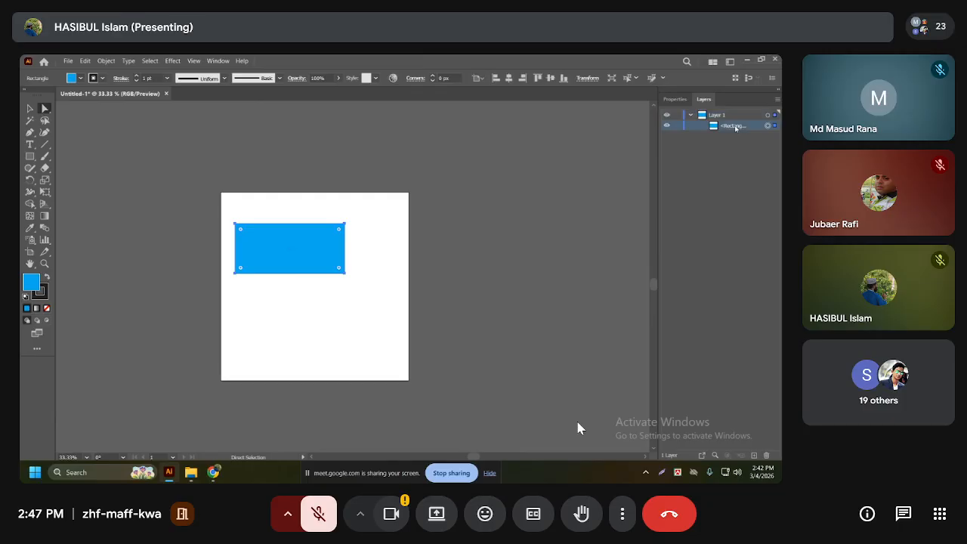
Add a new layer, draw a smaller blue rectangle on it below the first one, and expand that layer
click(753, 456)
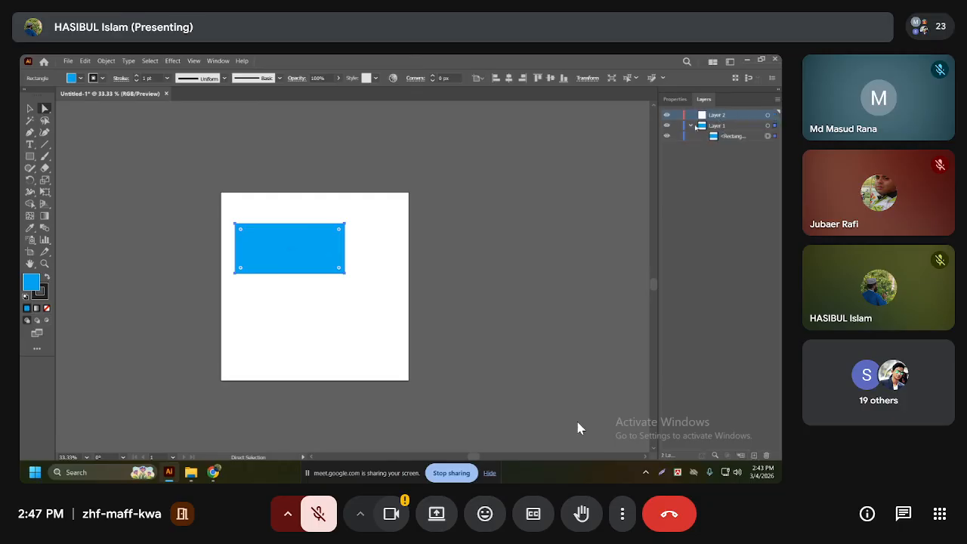
click(30, 157)
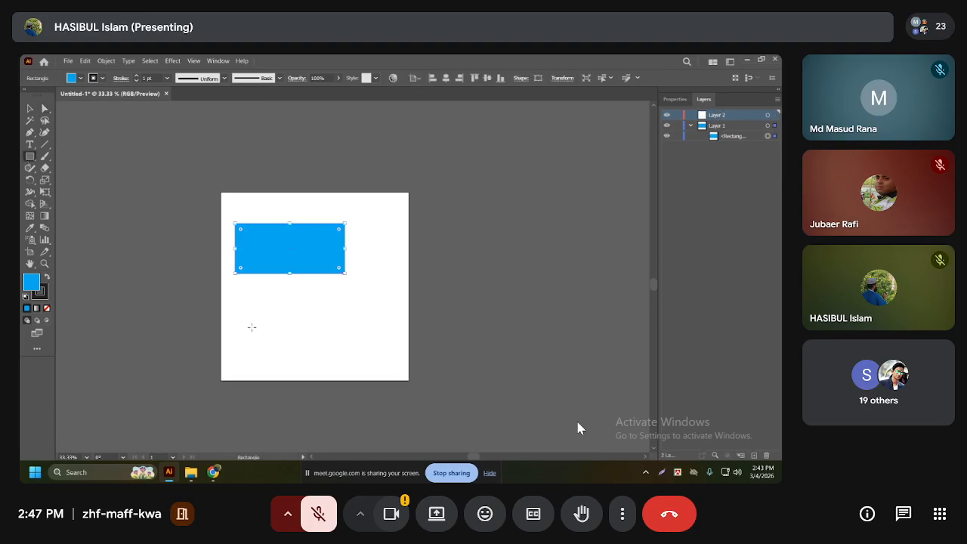
drag(233, 302, 318, 350)
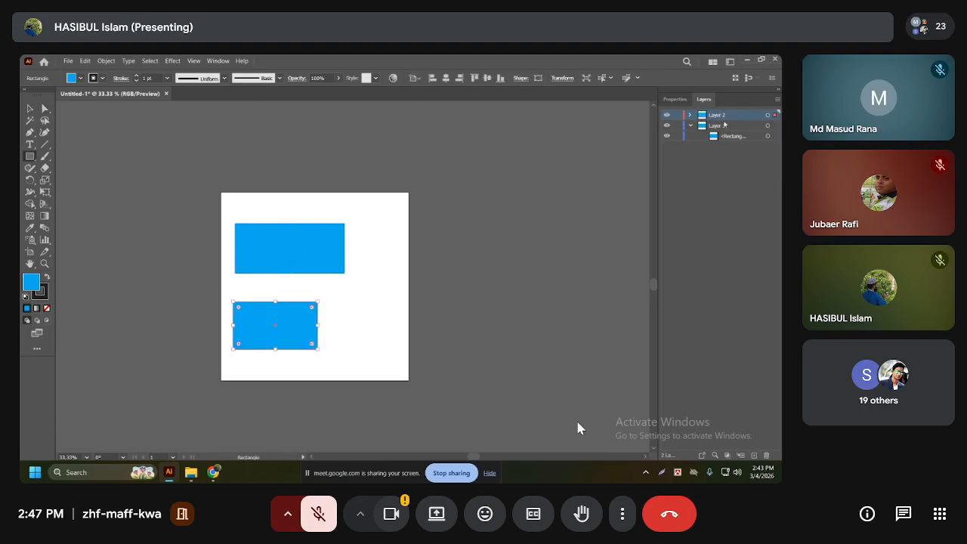
click(690, 115)
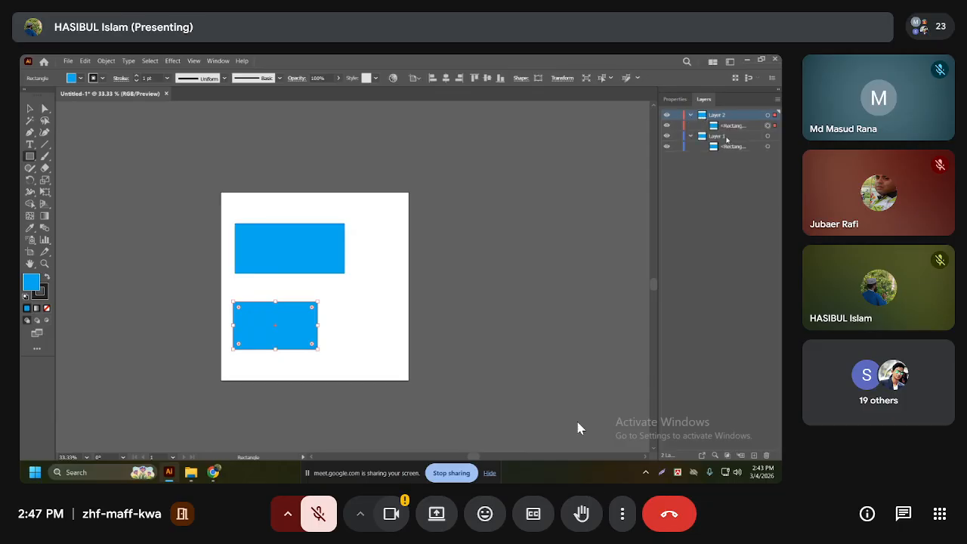
Make Layer 1 active and draw four small blue rectangles on it, along the artboard's right side and top edge
click(727, 137)
click(774, 138)
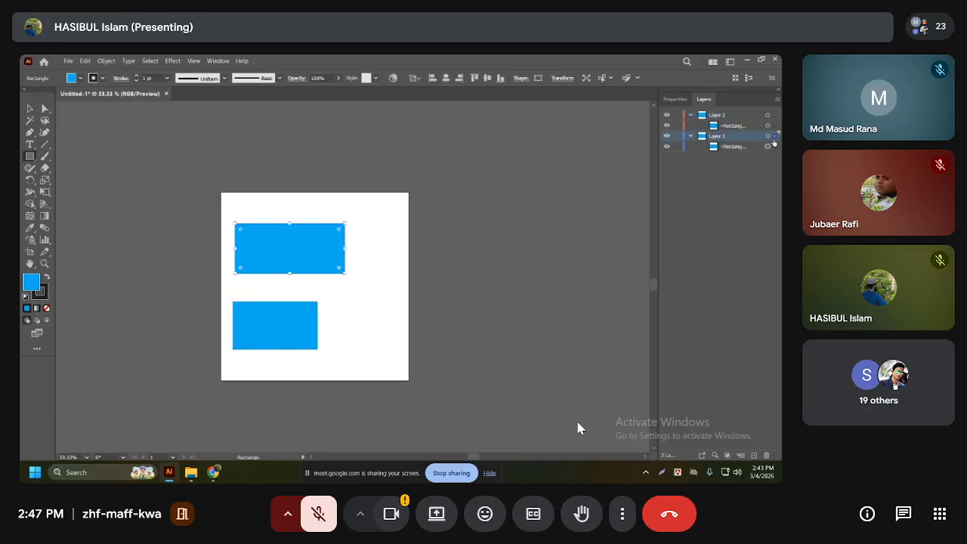
mouse_move(349, 297)
mouse_down()
mouse_move(384, 335)
mouse_move(400, 334)
mouse_up()
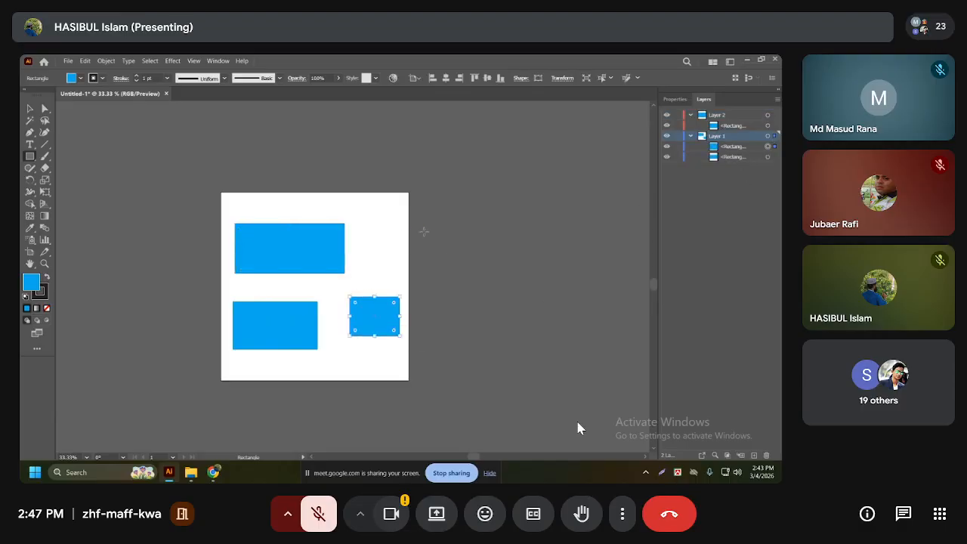
drag(361, 228, 393, 261)
drag(362, 197, 409, 219)
drag(301, 199, 335, 215)
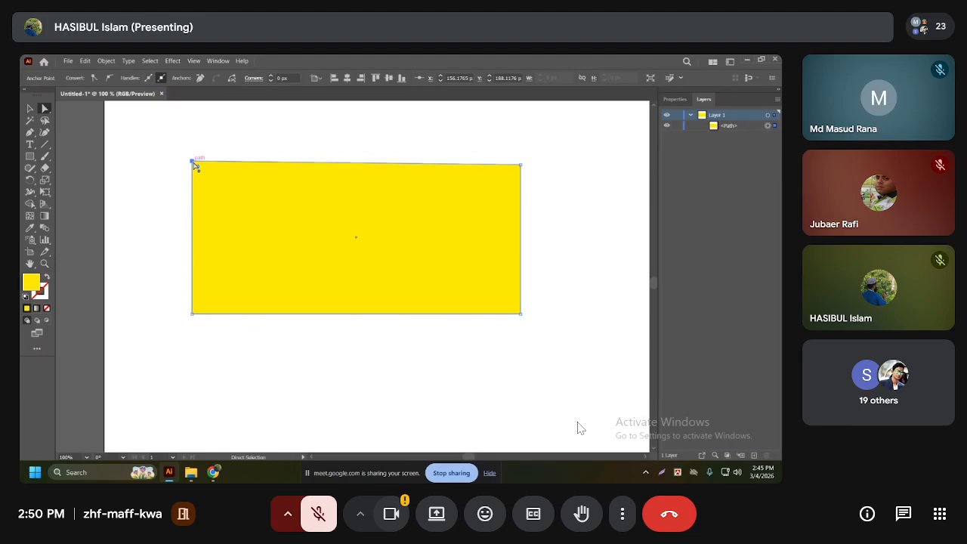
Try moving the yellow shape's top-left and bottom-right anchor points together about 126 px right and 139 px down, and undo the move
shift+click(521, 314)
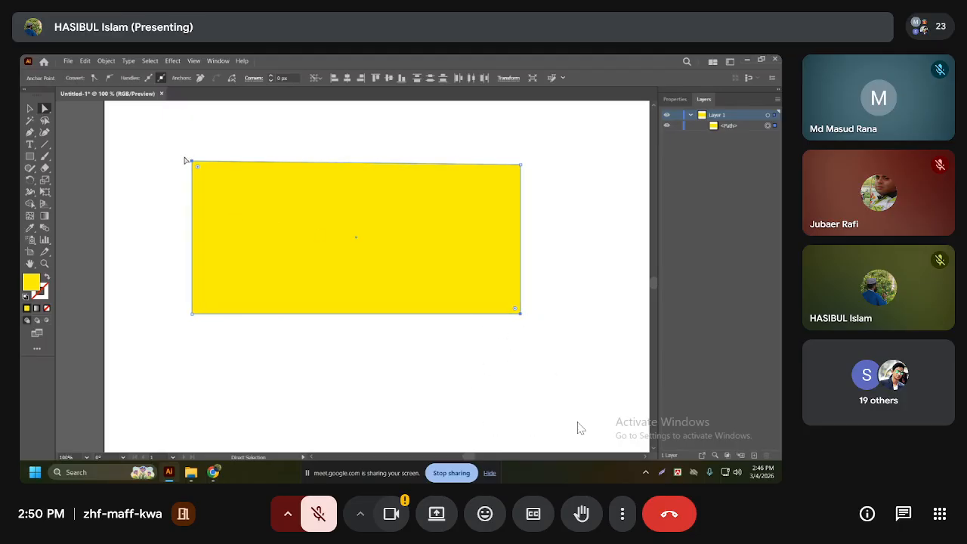
drag(185, 161, 263, 244)
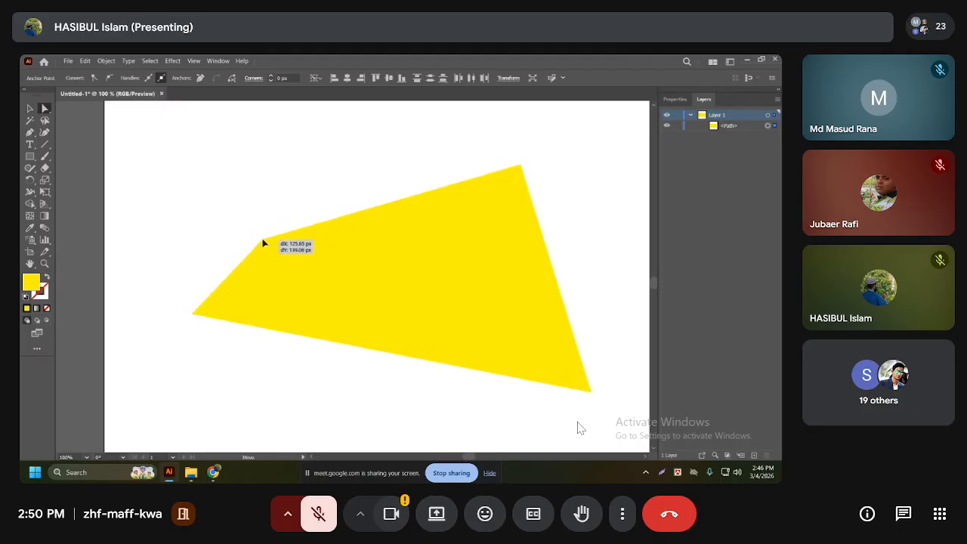
key(ctrl+z)
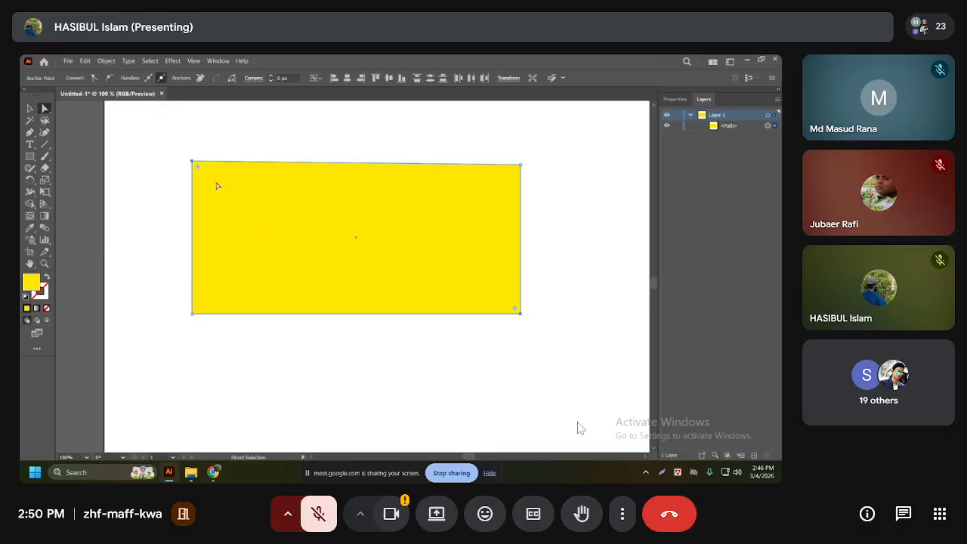
Select the yellow shape's two top anchor points and shift them right to slant it into a parallelogram
click(193, 160)
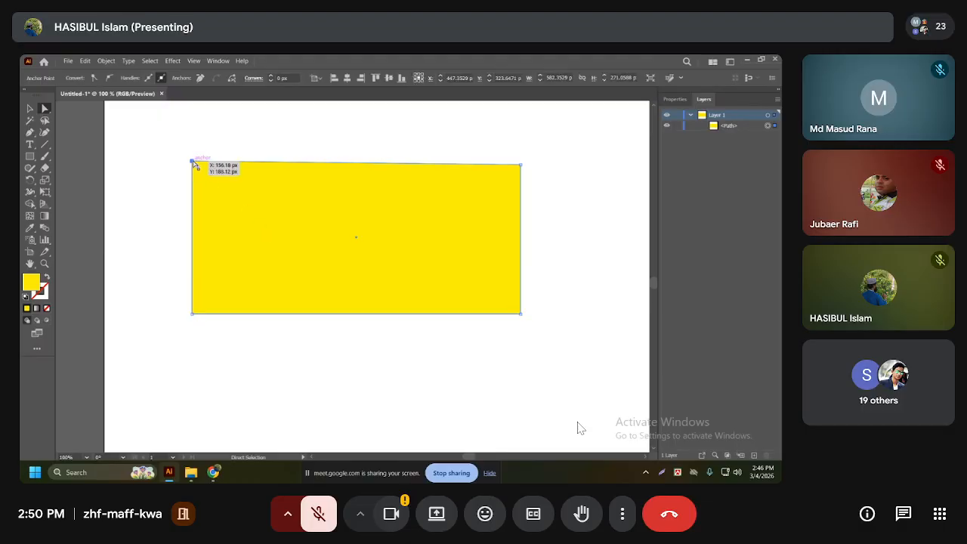
shift+click(519, 165)
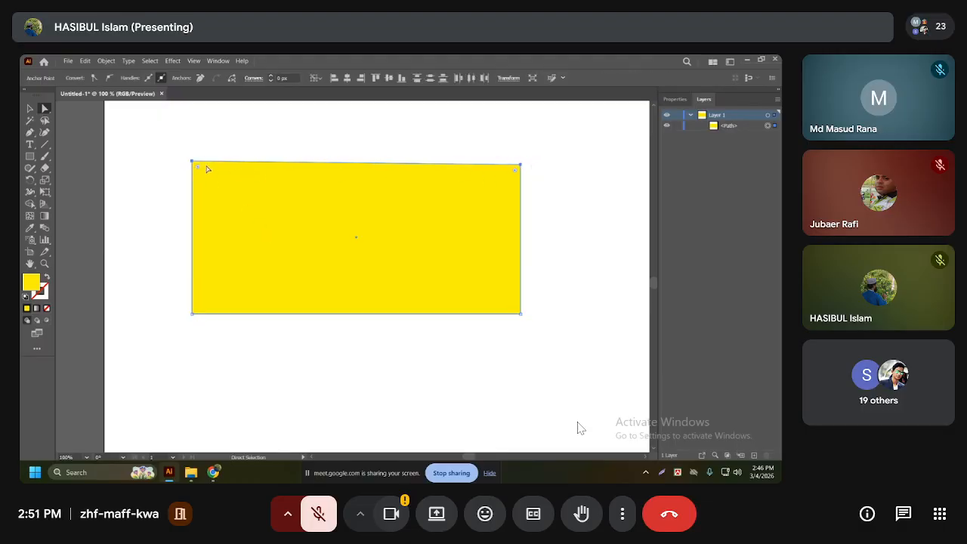
drag(195, 161, 310, 171)
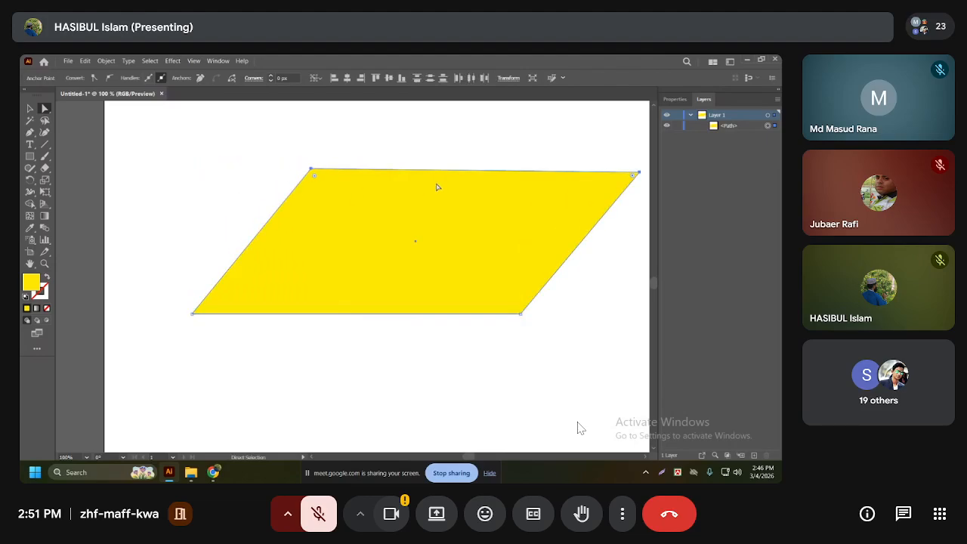
Undo the yellow shape's slant and round its two top corners to about 24.6 px
key(ctrl+z)
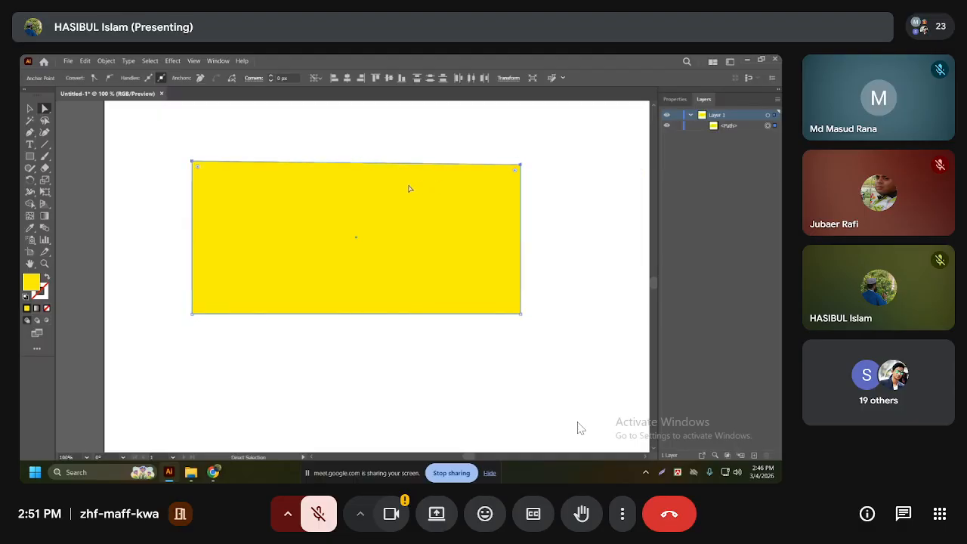
click(198, 168)
drag(515, 173, 495, 172)
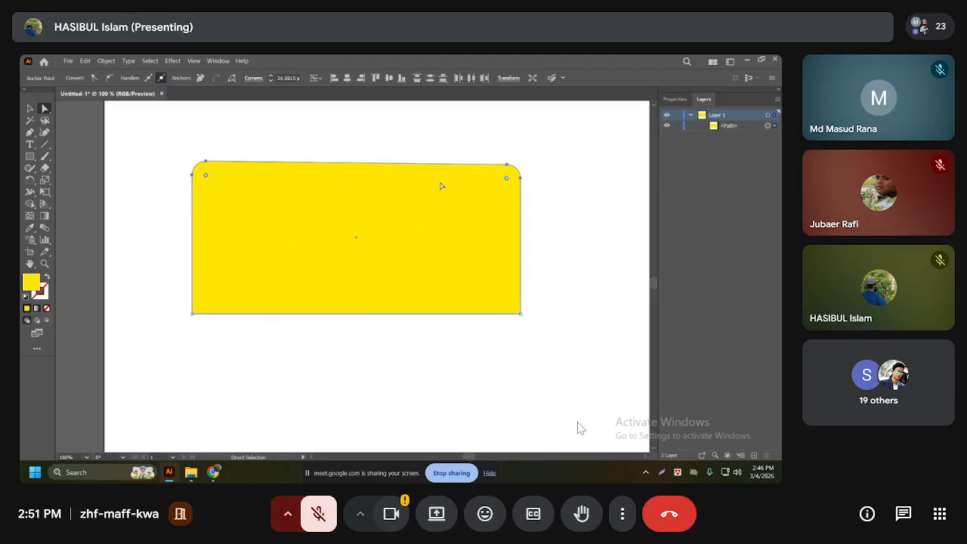
Select the rectangle's bottom corners, try rounding the bottom-left corner alone, and undo all of the corner rounding
click(517, 312)
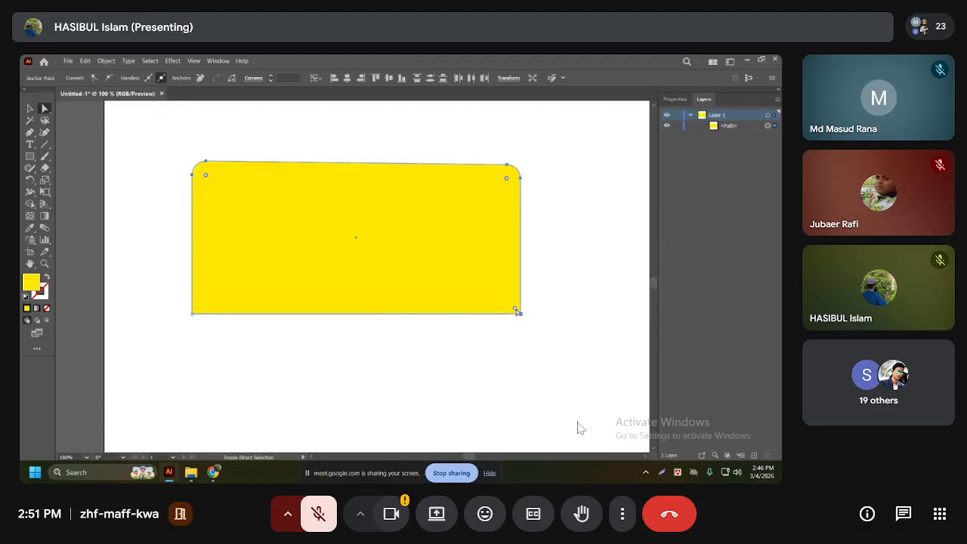
shift+click(191, 314)
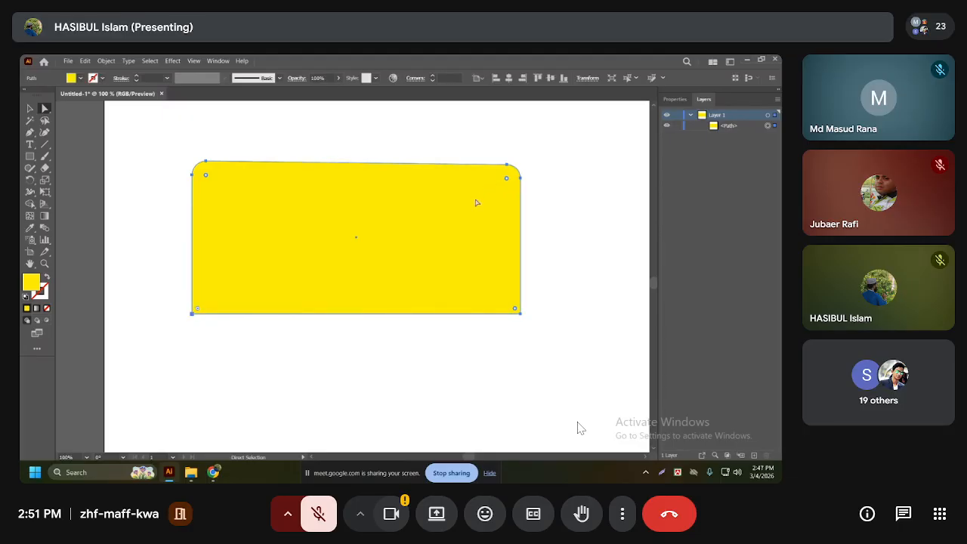
click(195, 313)
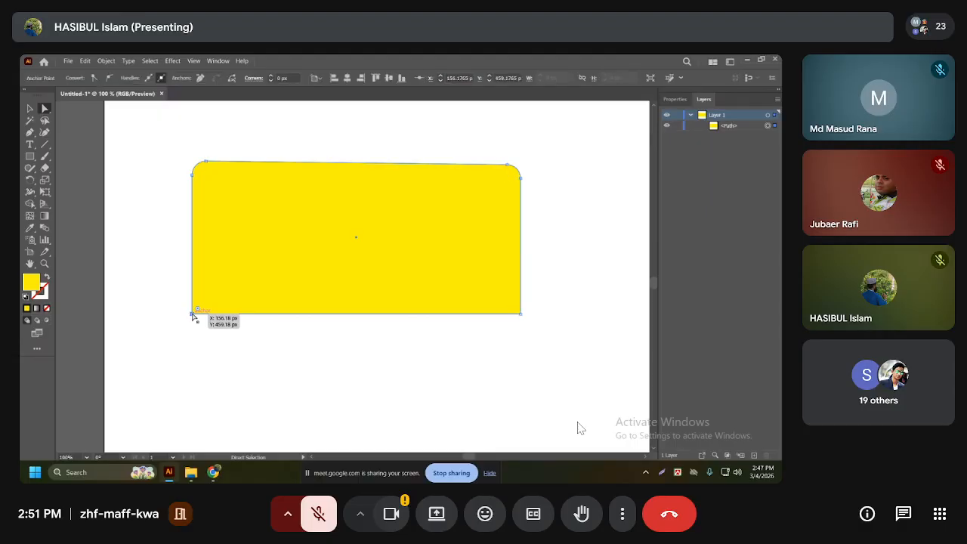
drag(198, 309, 244, 264)
key(ctrl+z)
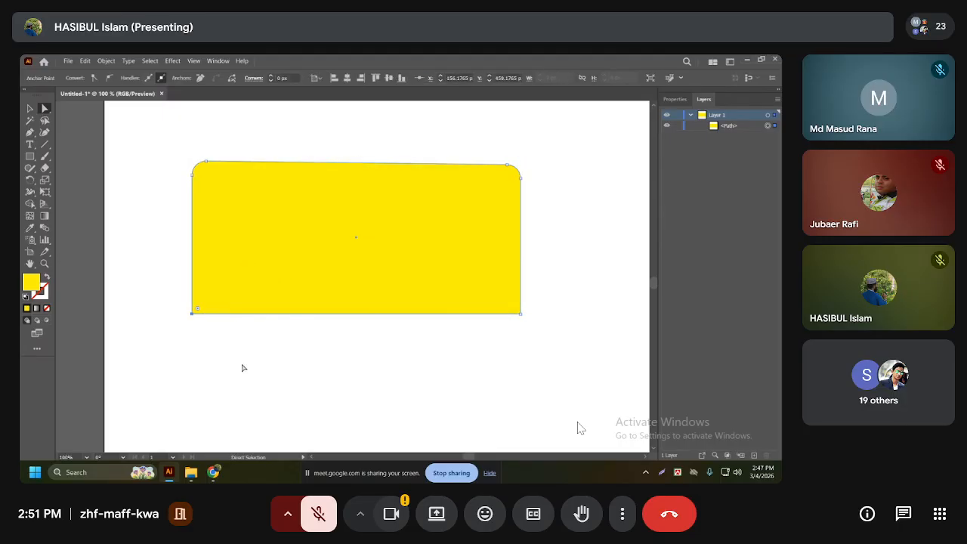
key(ctrl+z)
key(ctrl+z)
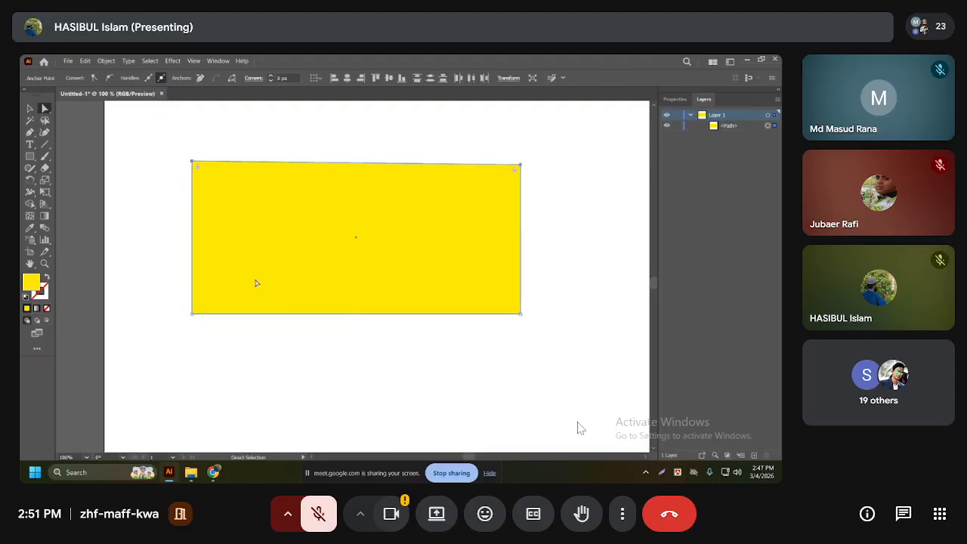
Select the whole yellow rectangle and delete it from the artboard
click(256, 284)
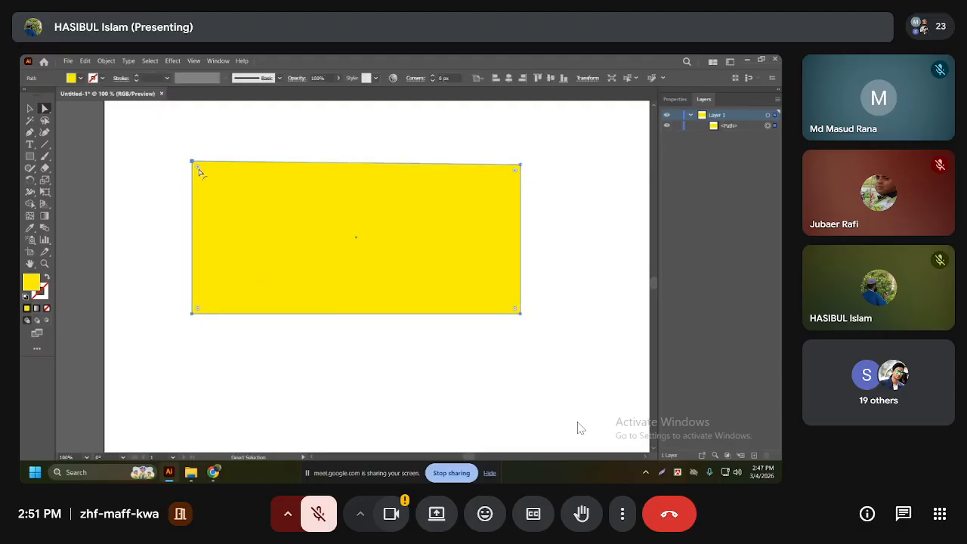
drag(197, 169, 169, 152)
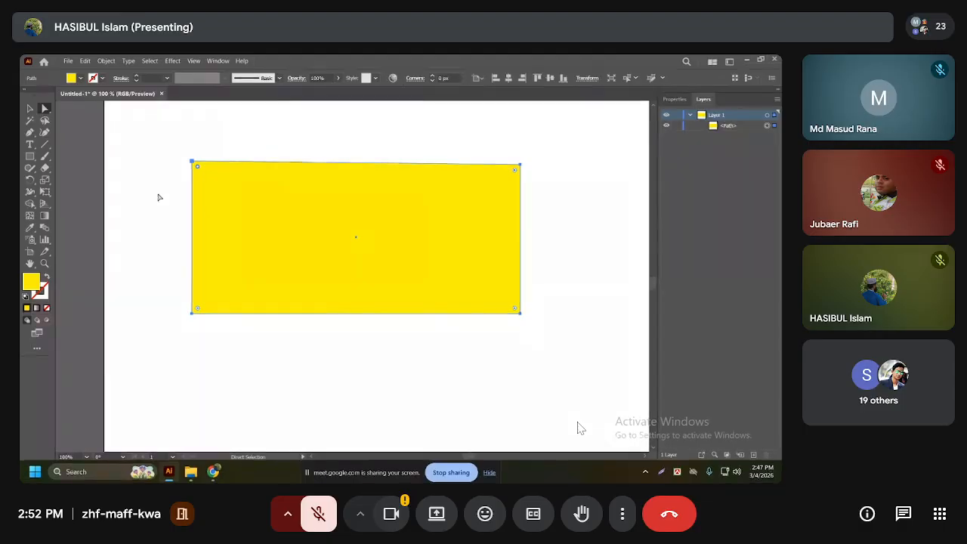
key(Delete)
click(30, 110)
click(45, 109)
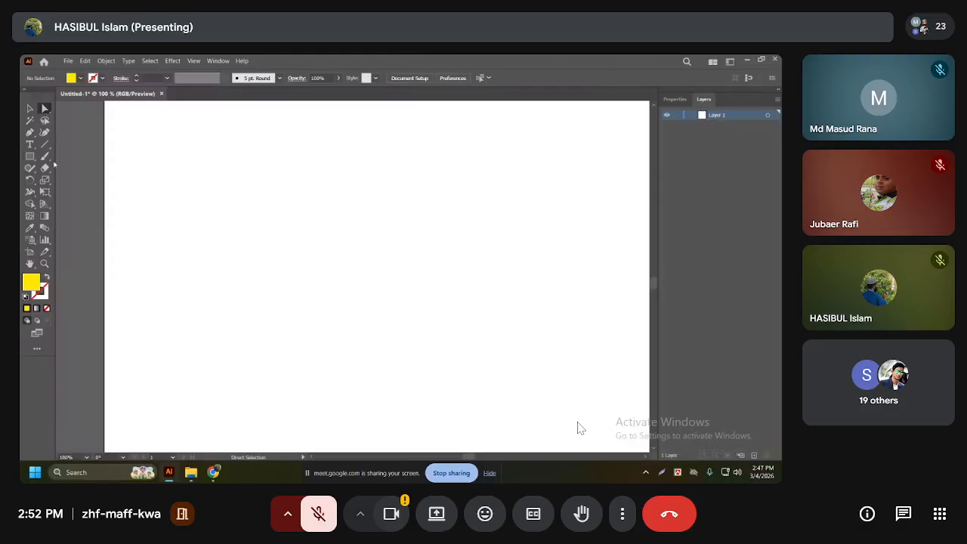
Draw a yellow hexagon in the artboard's upper-left corner with the Polygon tool, varying the side count and finishing with six sides
click(36, 159)
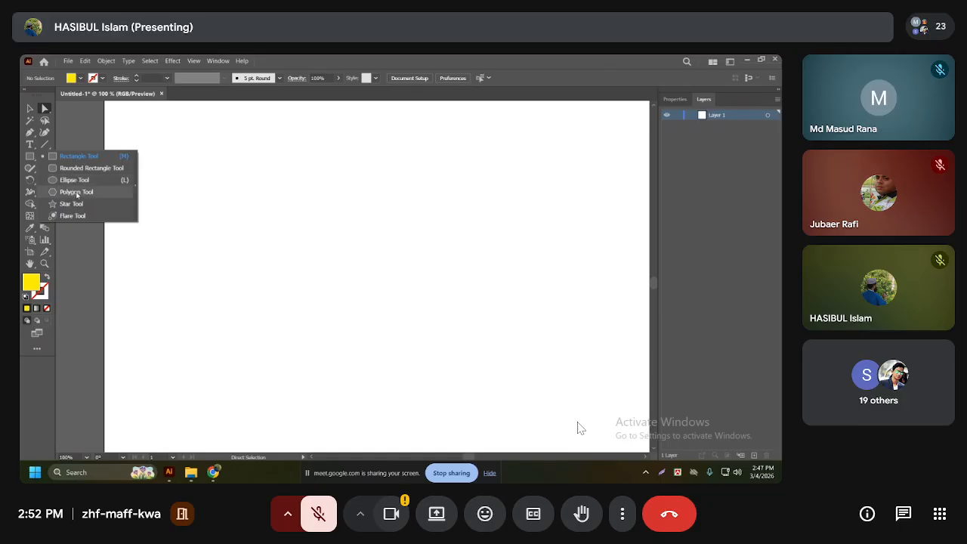
click(77, 193)
drag(180, 182, 218, 190)
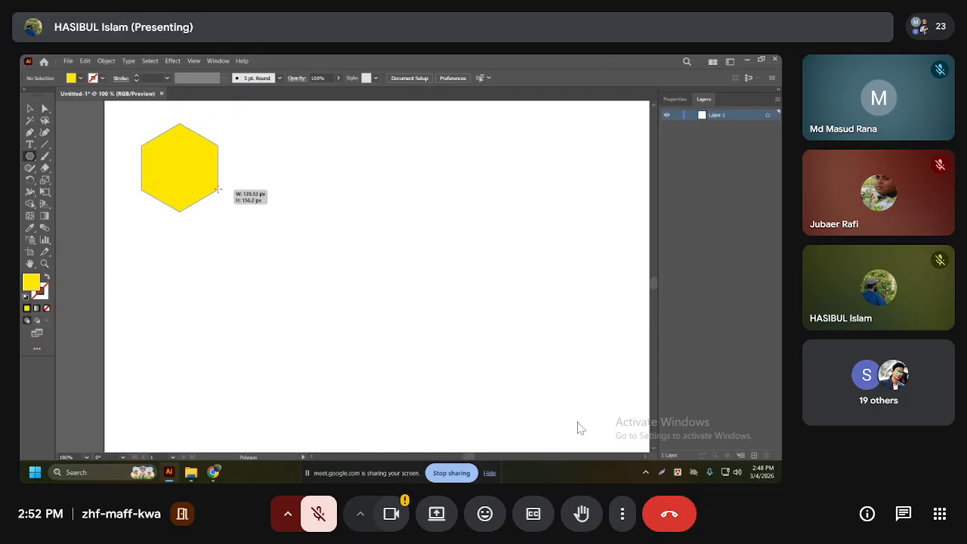
key(Up)
key(Up)
key(Up)
key(Up)
drag(218, 190, 232, 197)
key(Down)
key(Down)
key(Down)
key(Down)
key(Down)
key(Down)
key(Down)
key(Up)
key(Up)
key(Up)
key(Down)
key(Down)
key(Down)
key(Up)
key(Down)
key(Up)
key(Down)
key(Up)
key(Down)
key(Up)
key(Down)
key(Up)
key(Down)
key(Up)
key(Down)
key(Up)
key(Up)
key(Up)
Draw a star beside the hexagon with the Star tool, raising its point count until it forms a dense sunburst
click(31, 156)
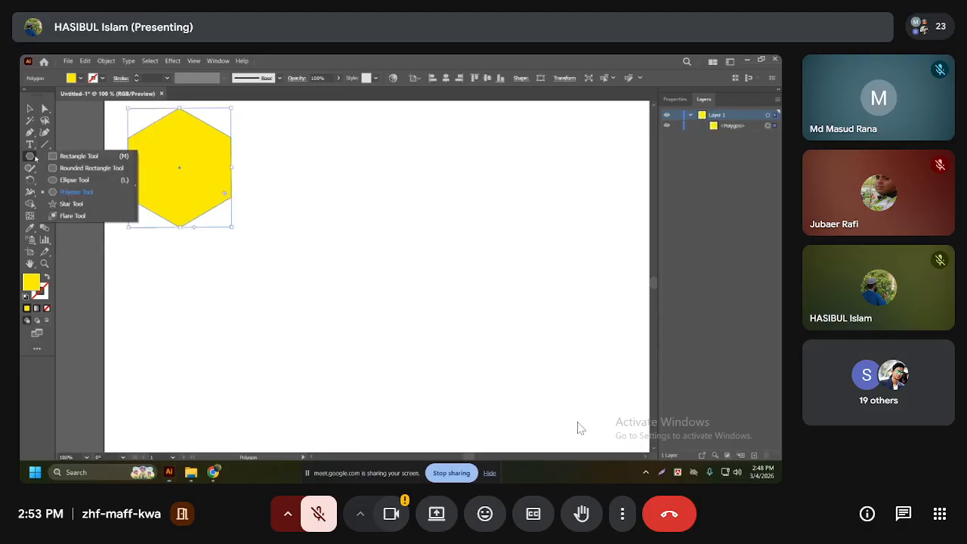
click(74, 204)
drag(305, 165, 330, 156)
key(Up)
key(Up)
key(Up)
key(Up)
key(Up)
key(Down)
key(Down)
key(Down)
key(Down)
key(Down)
key(Up)
key(Down)
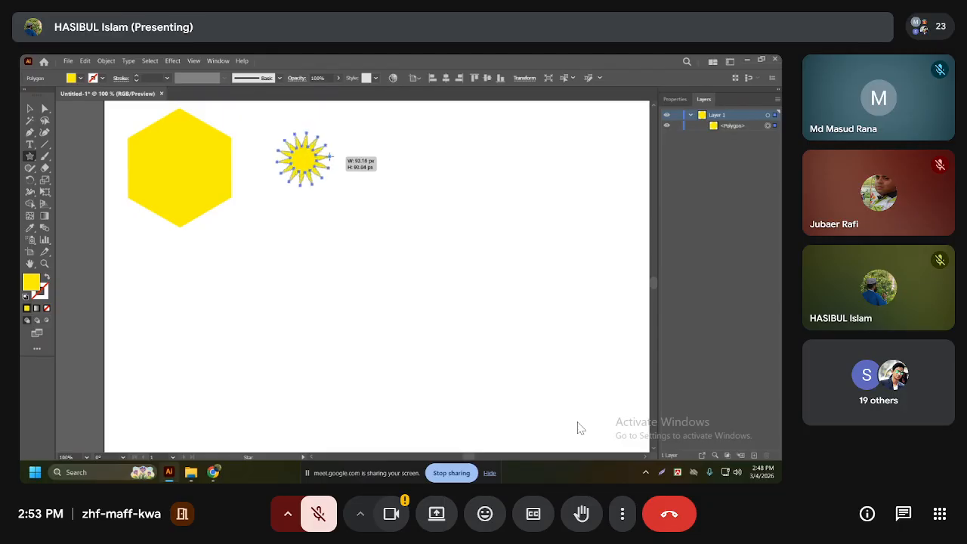
key(Up)
key(Up)
key(Up)
key(Up)
key(Up)
key(Up)
key(Up)
key(Up)
key(Up)
key(Up)
key(Up)
key(Up)
key(Up)
key(Up)
key(Up)
key(Up)
key(Up)
key(Up)
key(Up)
key(Up)
drag(331, 156, 365, 174)
Move the sunburst down and to the right so it lies fully inside the artboard
click(30, 108)
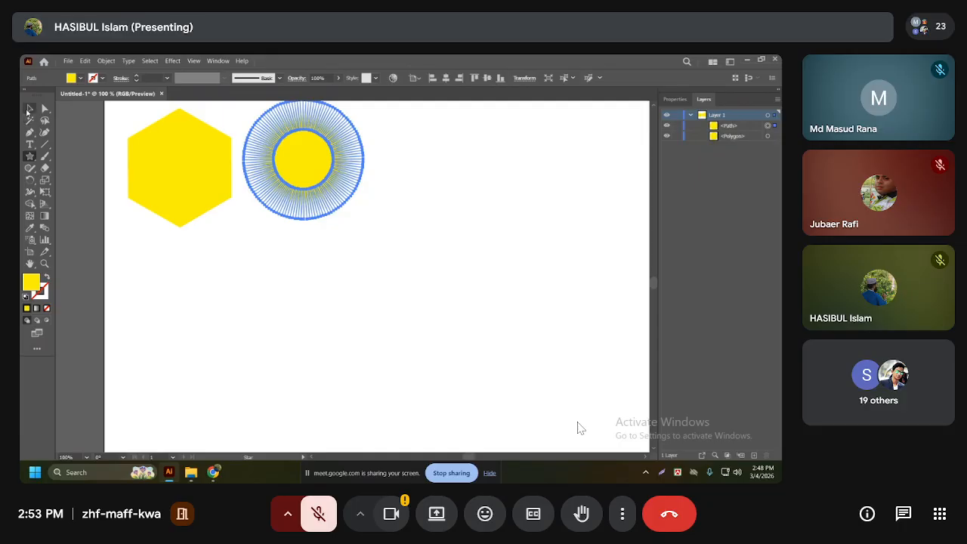
drag(303, 177, 342, 204)
click(472, 207)
click(335, 210)
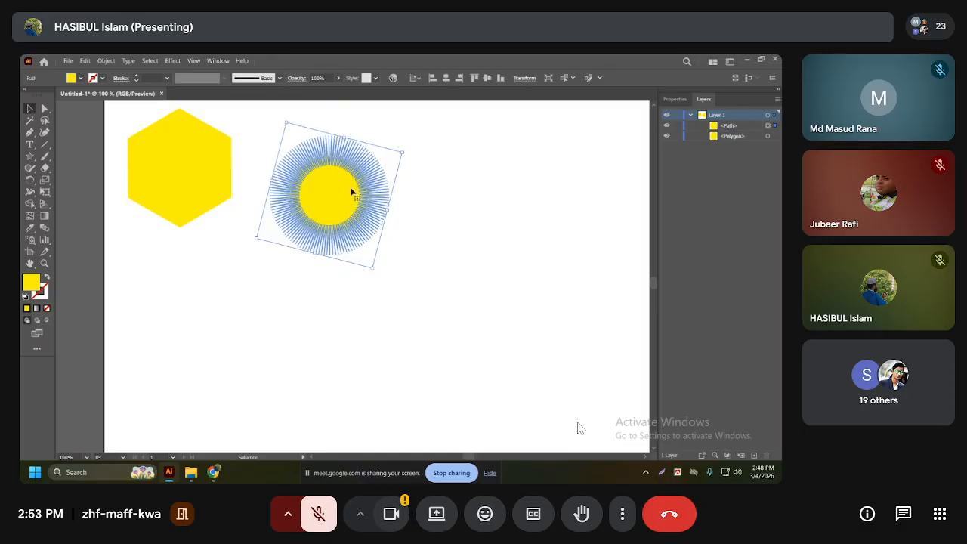
Draw three six-pointed stars: a medium one right of the sunburst, a small one below the hexagon, and a large one overlapping the sunburst
click(29, 156)
mouse_move(442, 150)
mouse_down()
mouse_move(548, 216)
mouse_move(495, 131)
mouse_move(493, 155)
mouse_up()
key(Down)
key(Down)
key(Down)
key(Down)
key(Down)
key(Down)
key(Down)
key(Down)
key(Down)
key(Down)
key(Down)
key(Down)
key(Down)
key(Down)
key(Down)
key(Down)
key(Up)
key(Up)
key(Up)
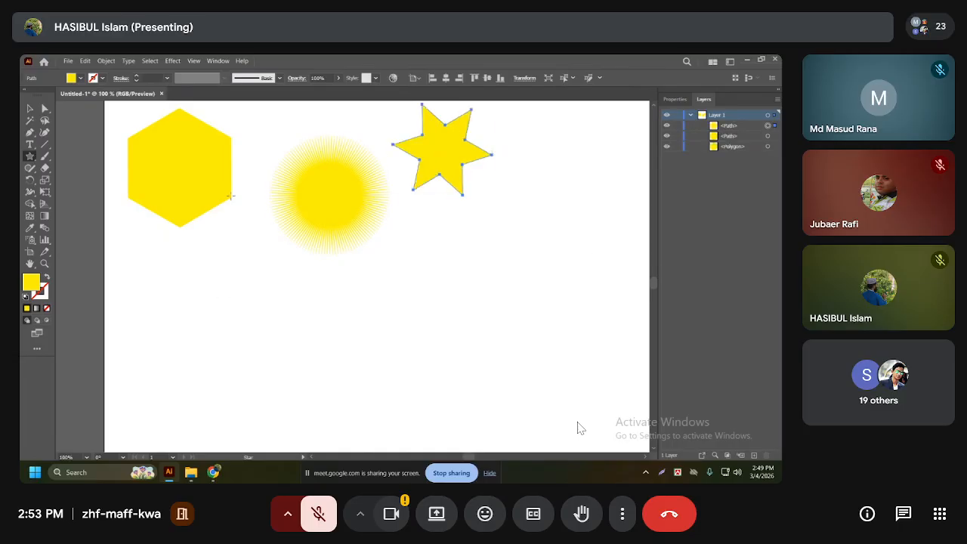
mouse_move(247, 285)
mouse_down()
mouse_move(270, 280)
mouse_move(352, 322)
mouse_move(269, 279)
mouse_up()
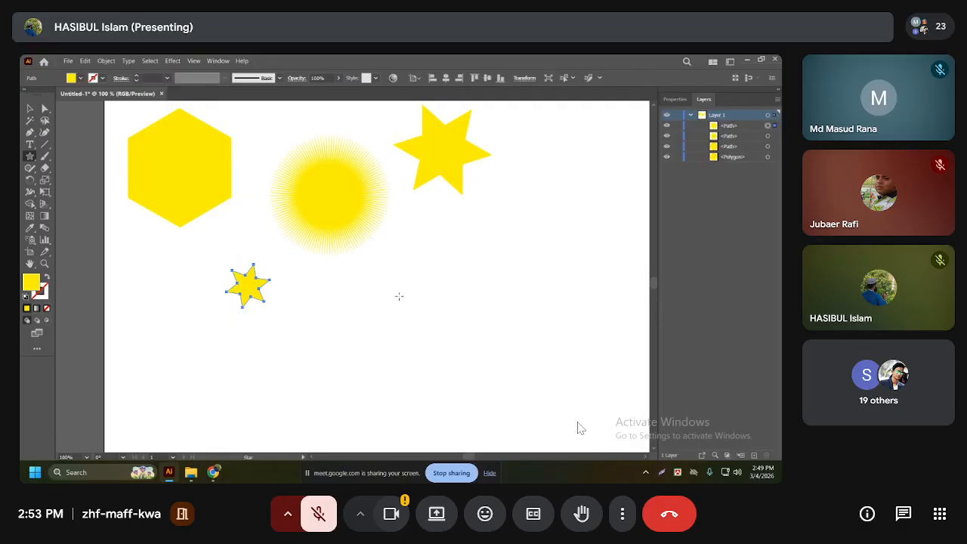
drag(381, 275, 445, 319)
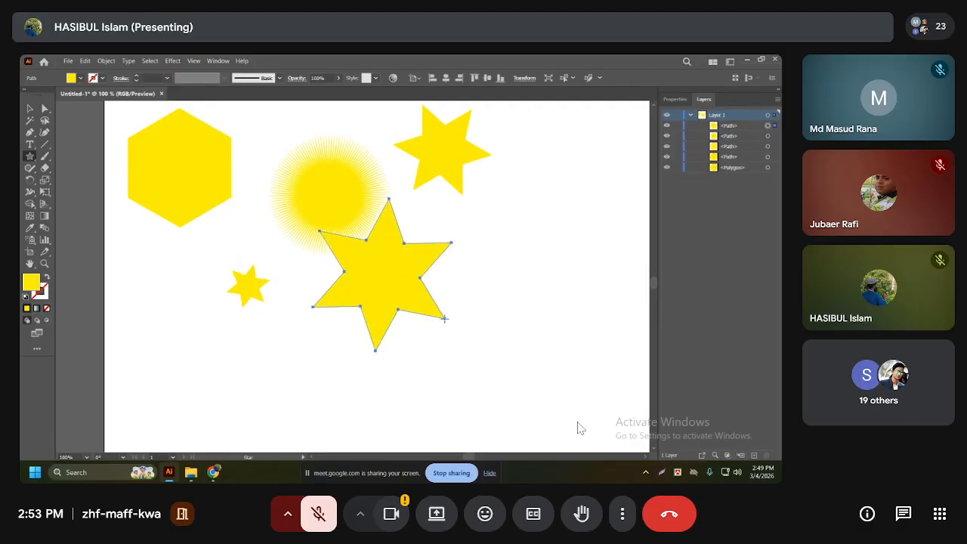
Create a star right of the large star with both radii at 100 px and a greatly increased point count
click(505, 263)
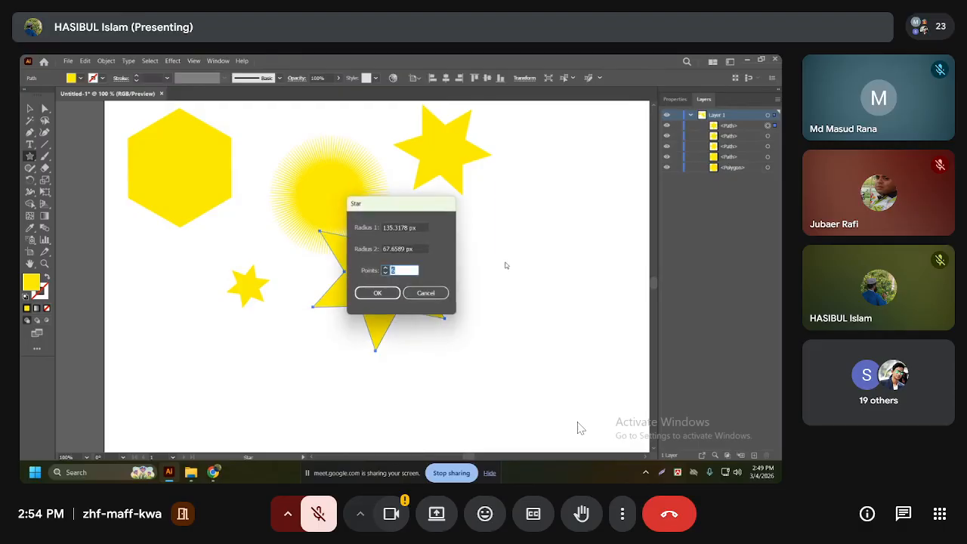
drag(379, 206, 467, 216)
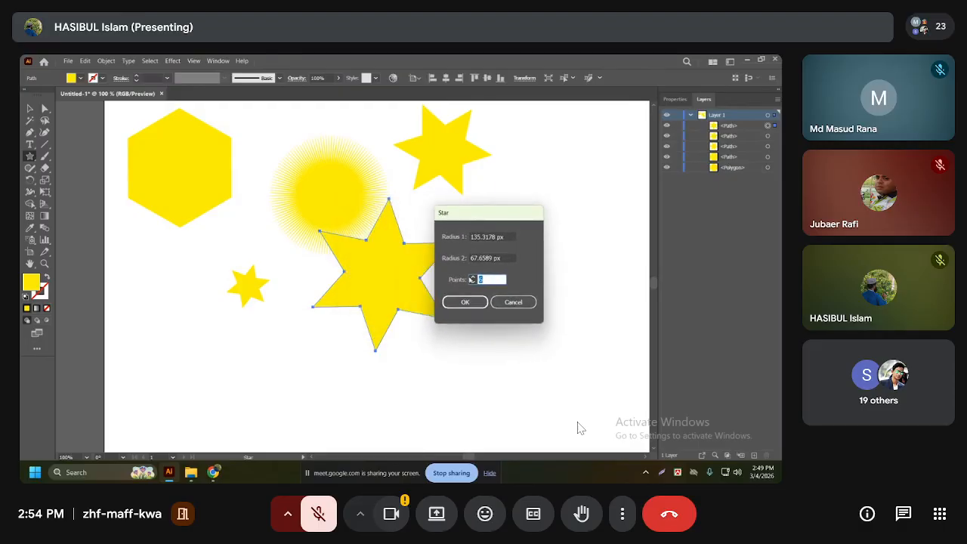
double_click(499, 237)
text(1)
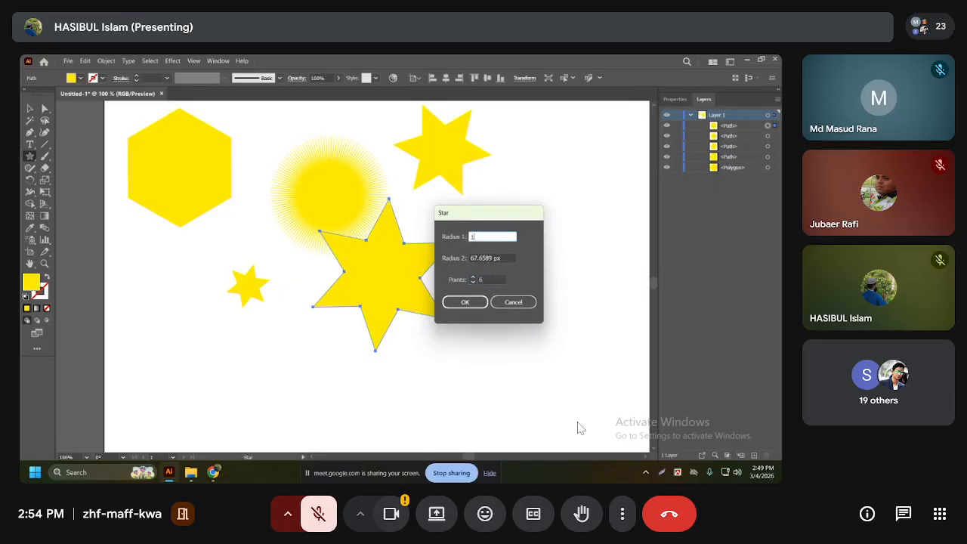
text(00)
key(Tab)
text(100)
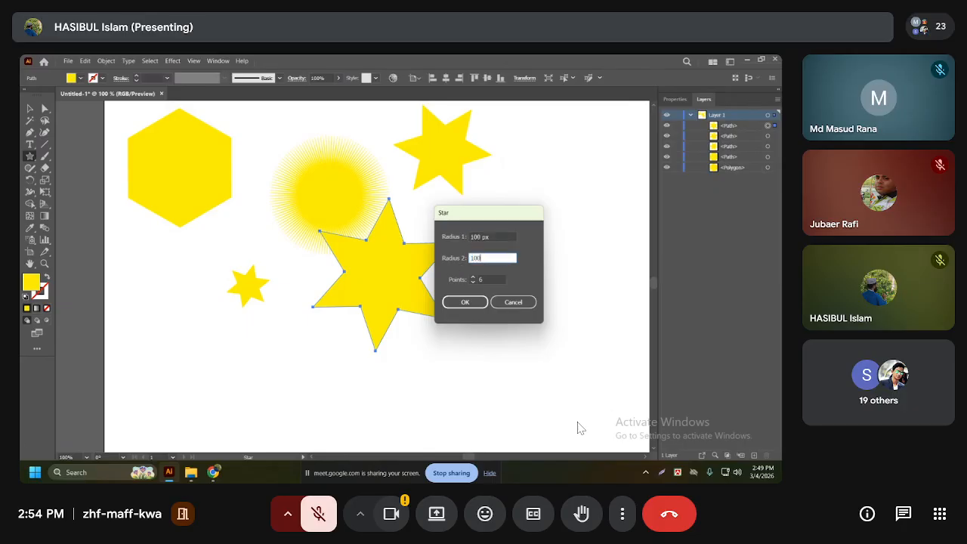
key(Tab)
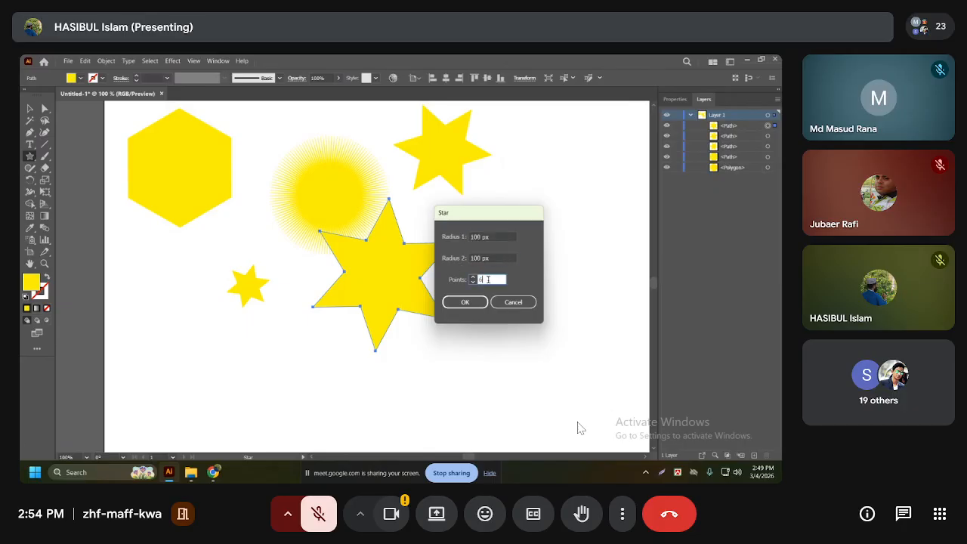
drag(489, 281, 478, 283)
click(465, 303)
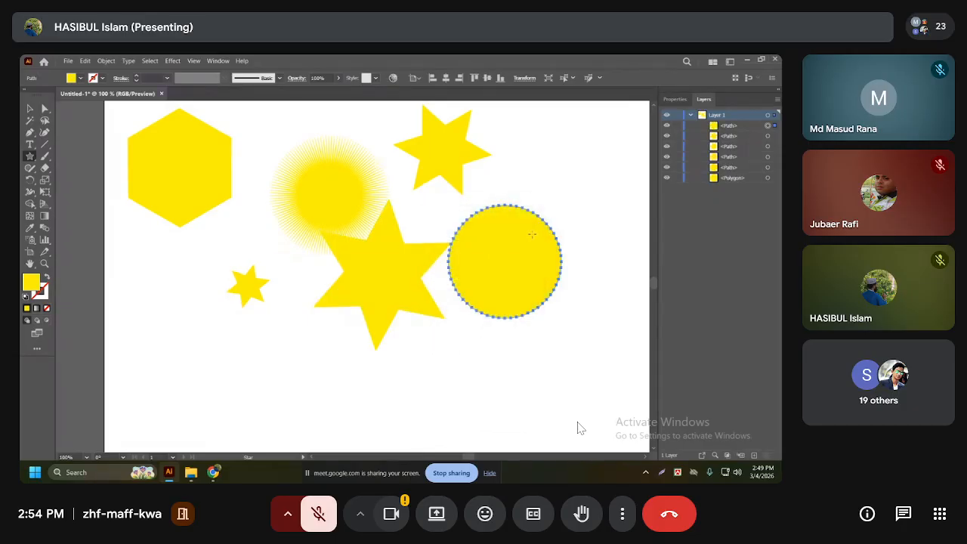
Move the round many-pointed star slightly up and to the right, and delete it
key(v)
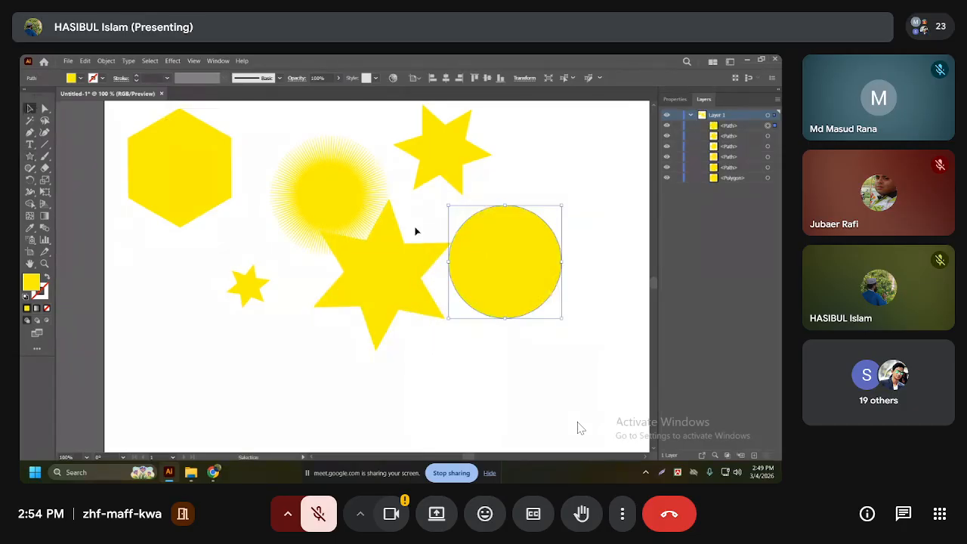
drag(475, 231, 506, 227)
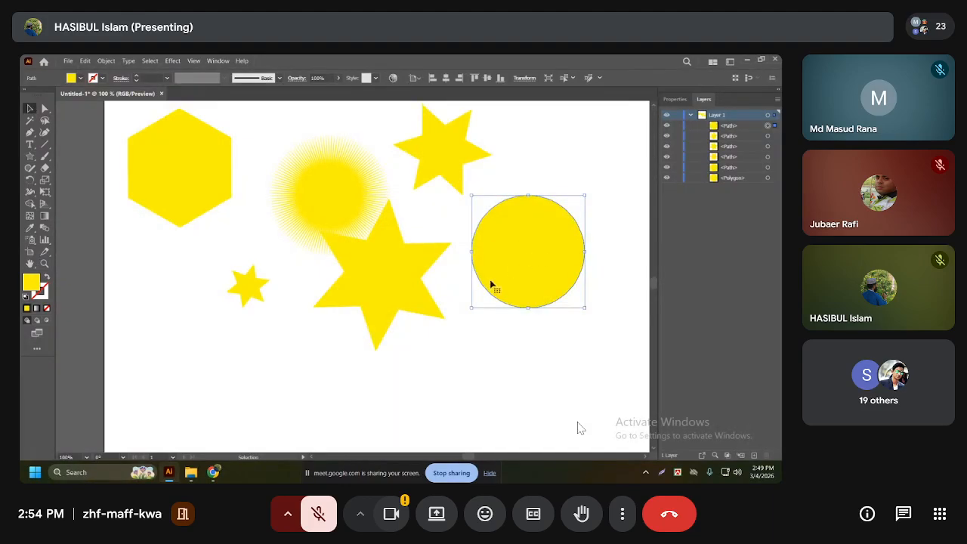
click(502, 355)
click(514, 245)
scroll(512, 261, up, 5)
scroll(423, 257, down, 5)
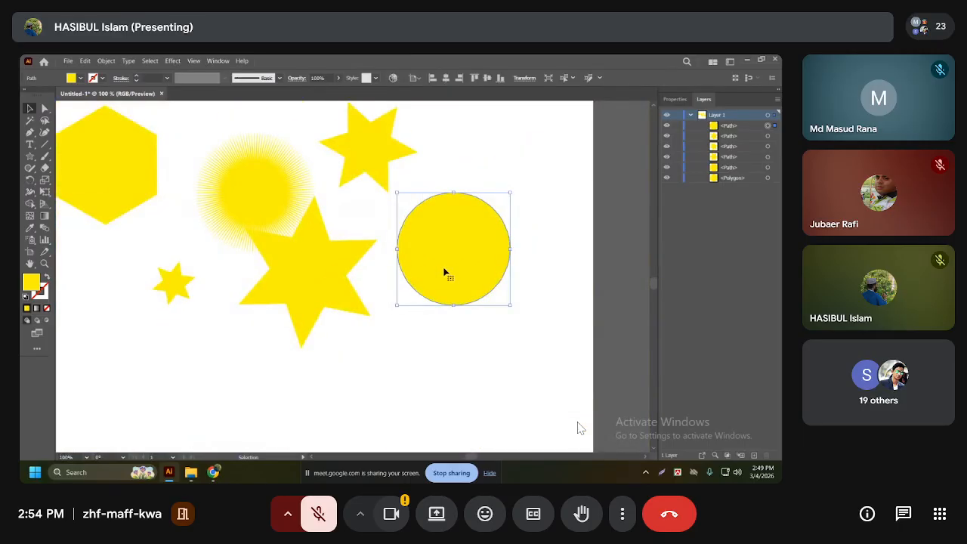
key(Delete)
Draw a large tilted hexagon with the Polygon tool in the free area right of the large star
click(346, 280)
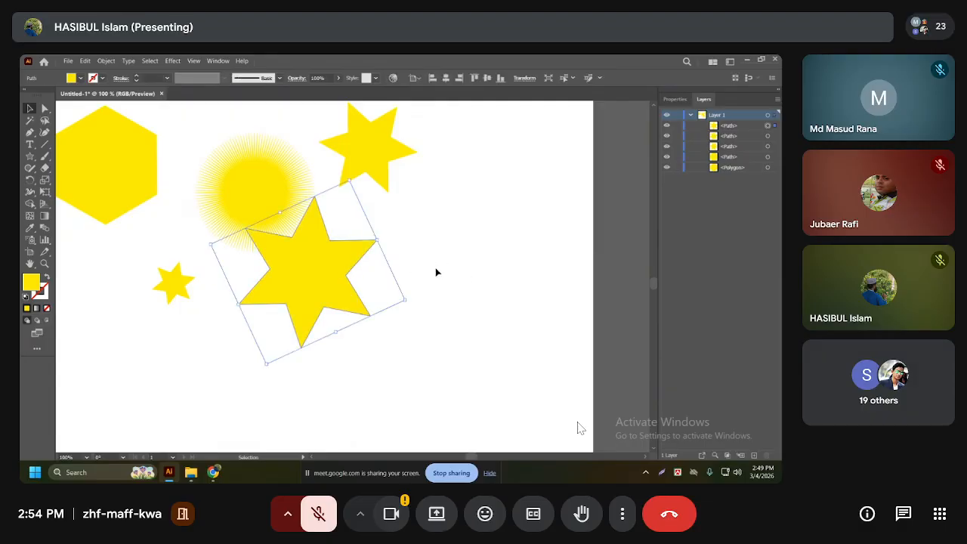
click(28, 157)
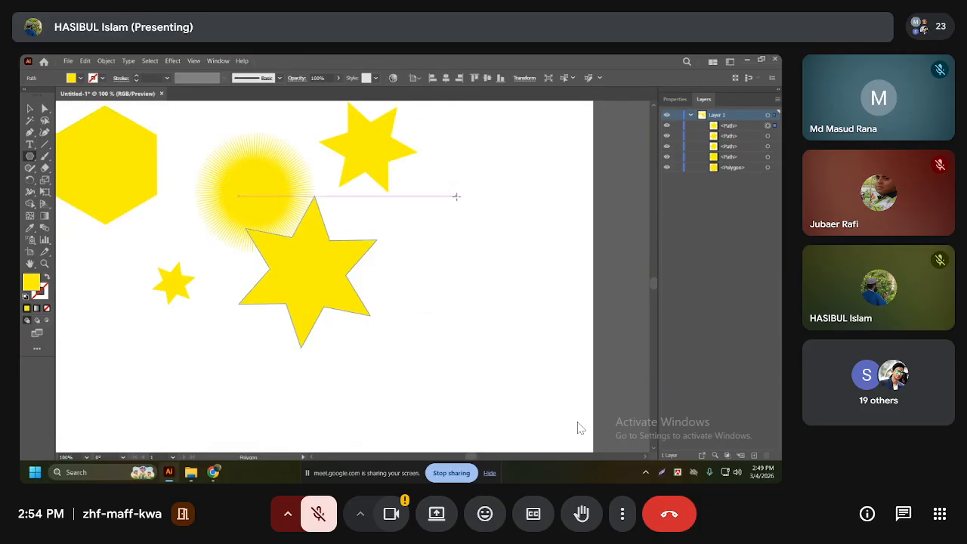
mouse_move(456, 196)
mouse_down()
mouse_move(531, 274)
mouse_move(529, 252)
mouse_move(510, 246)
mouse_up()
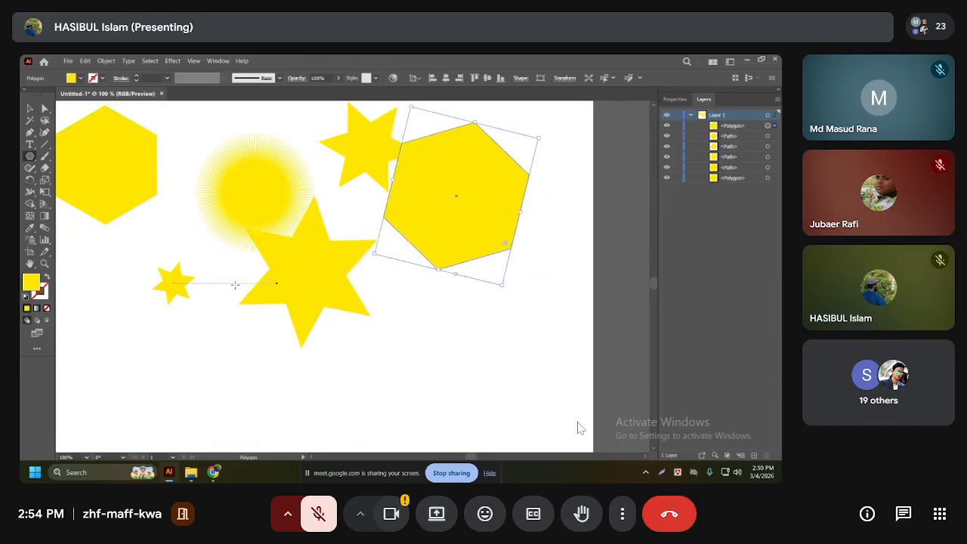
Create an eight-sided polygon with a radius of 134.2736 px below the tilted hexagon
click(401, 358)
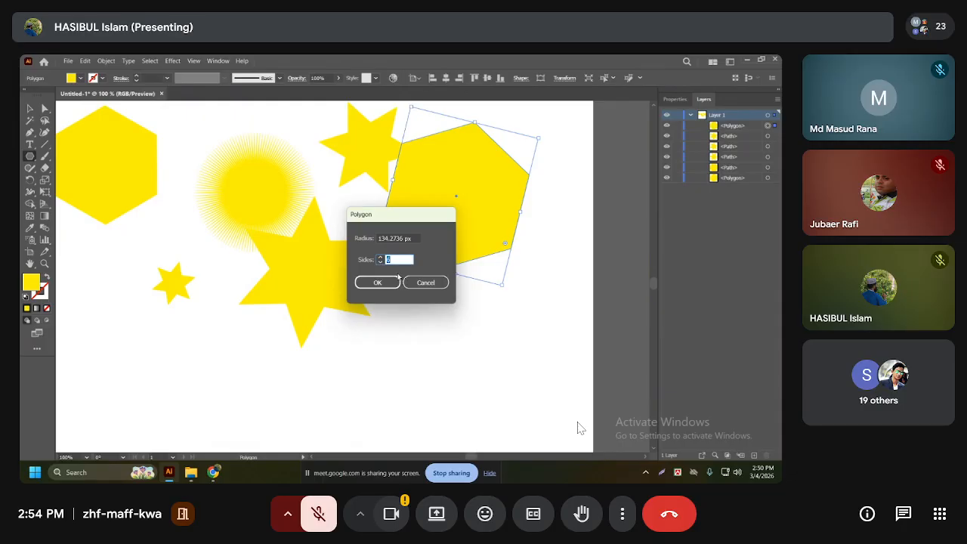
text(8)
click(378, 285)
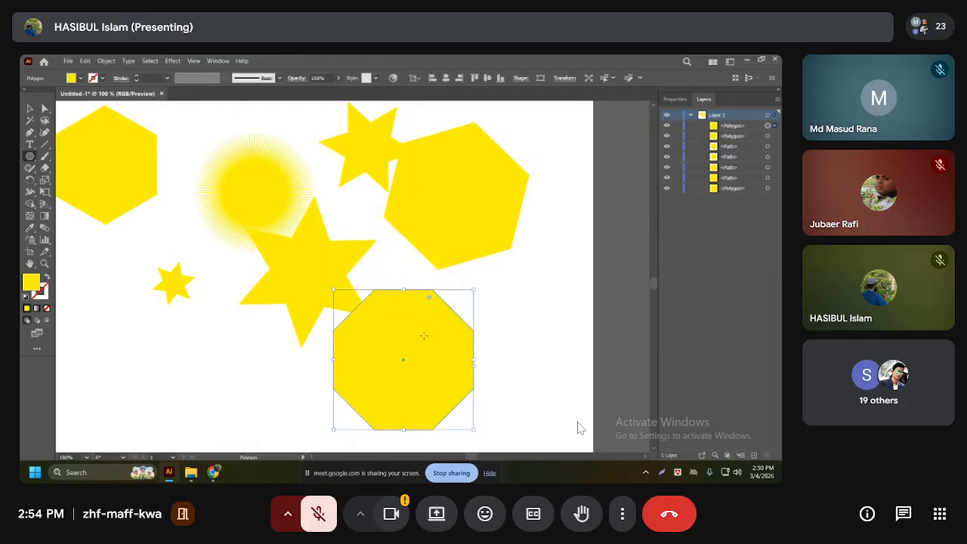
Create a 15-sided polygon with a radius of 134.2736 px below the large star, overlapping the octagon
scroll(424, 335, down, 2)
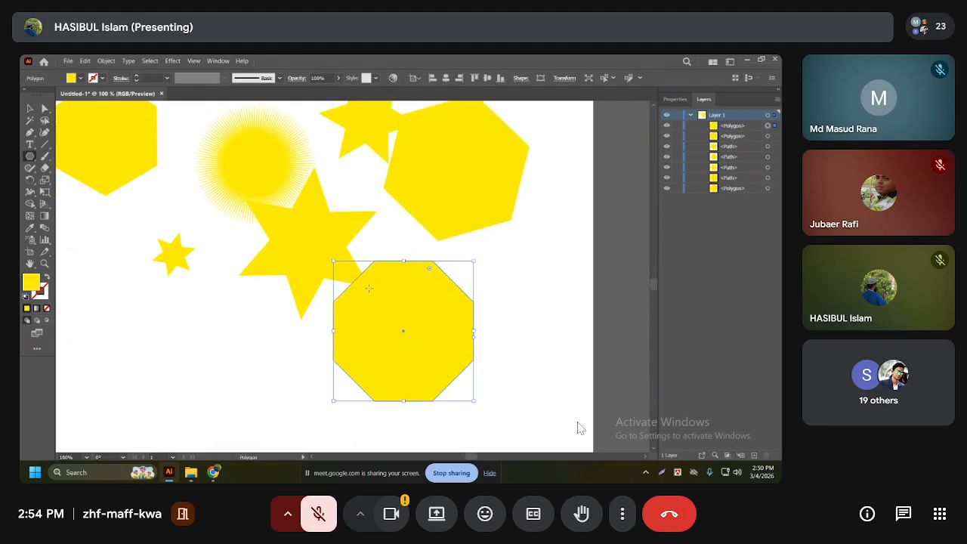
click(281, 379)
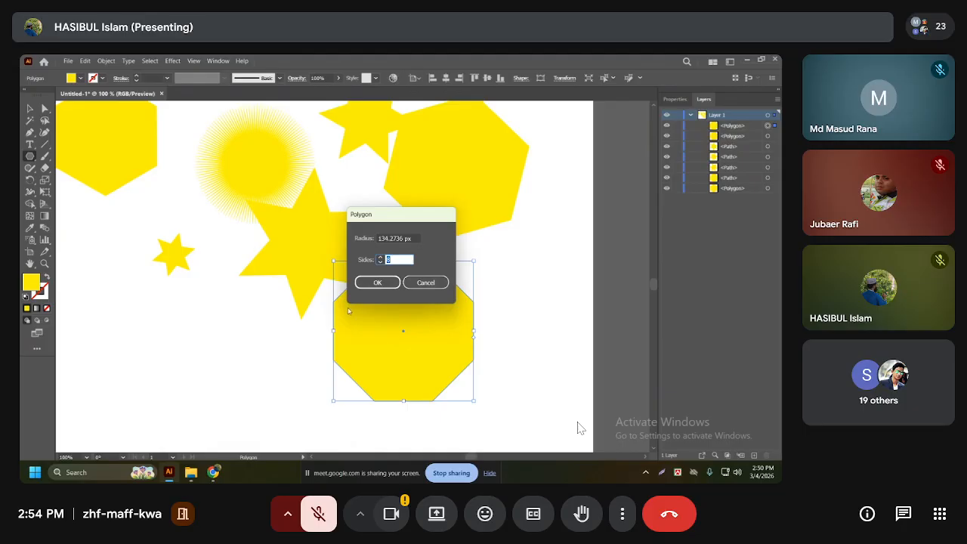
text(15)
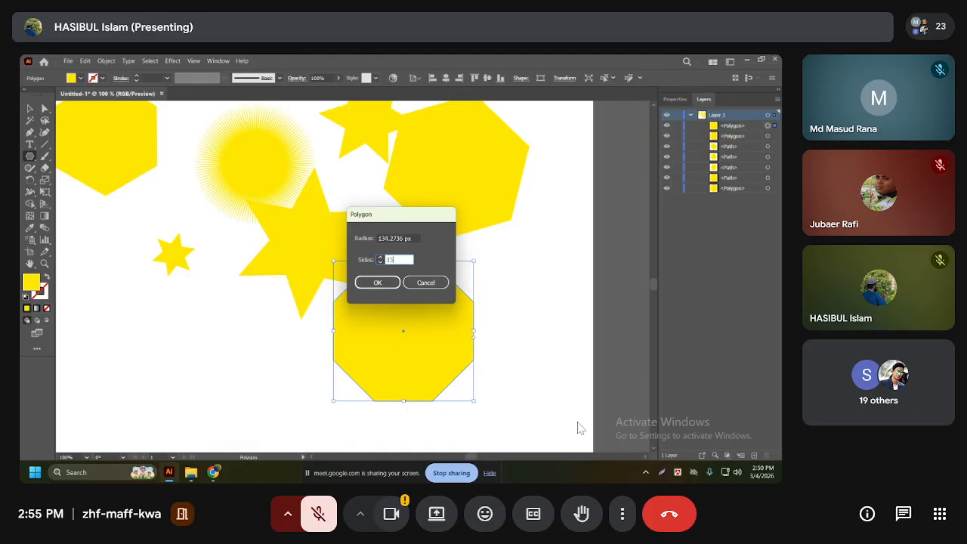
click(368, 285)
scroll(272, 328, down, 3)
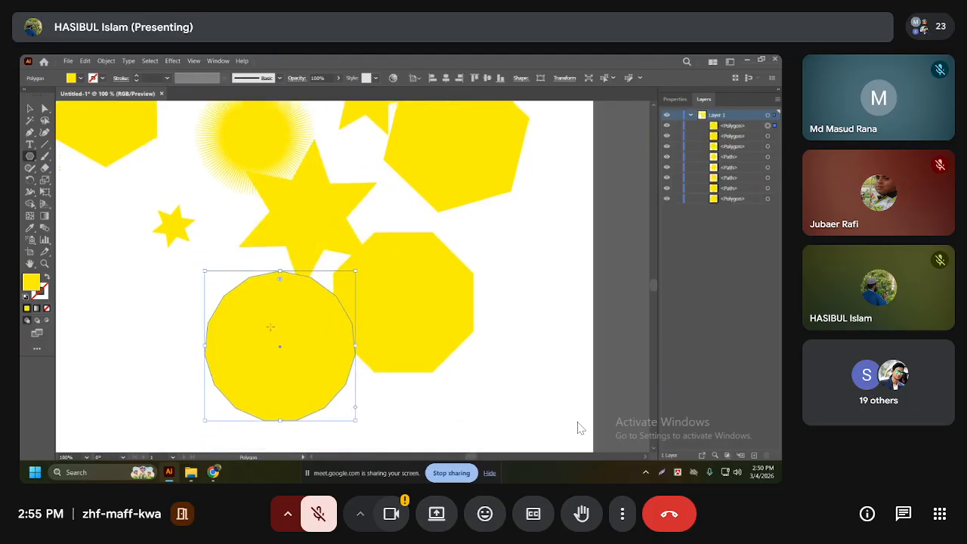
scroll(280, 322, up, 2)
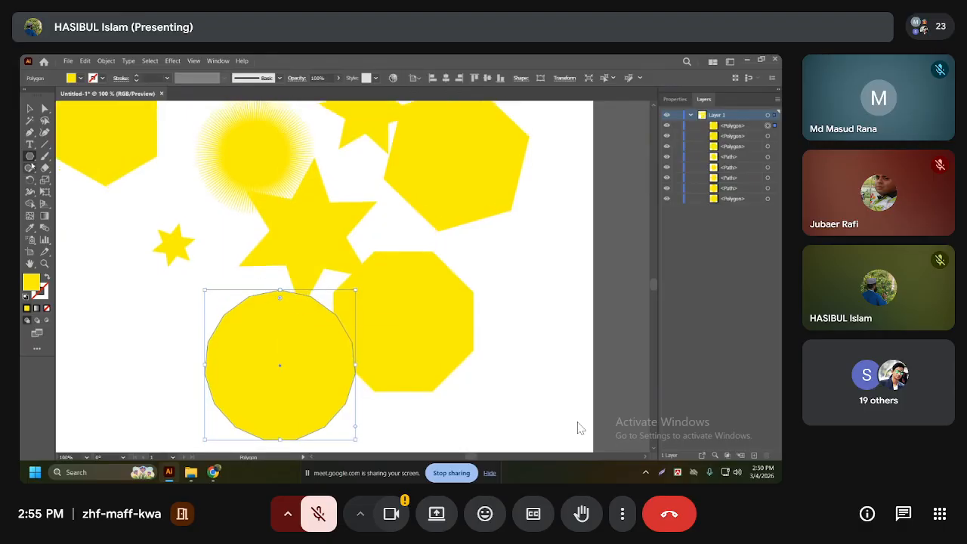
Draw a many-pointed spiky star with the Star tool, overlapping the small star's lower-left side
click(30, 156)
click(62, 203)
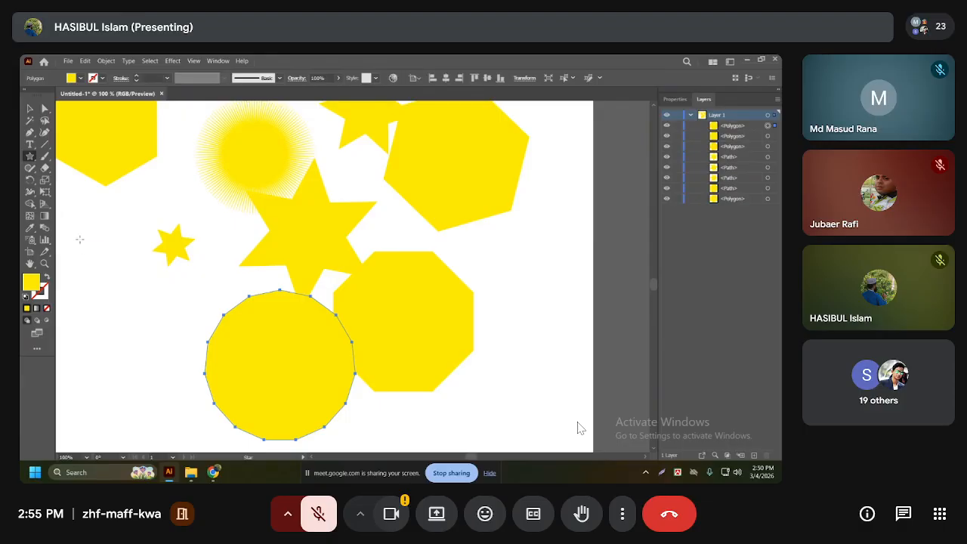
mouse_move(81, 239)
mouse_down()
mouse_move(140, 296)
mouse_move(125, 263)
mouse_move(176, 295)
mouse_up()
Select the large tilted polygon right of the upper star and delete it
click(30, 108)
click(431, 173)
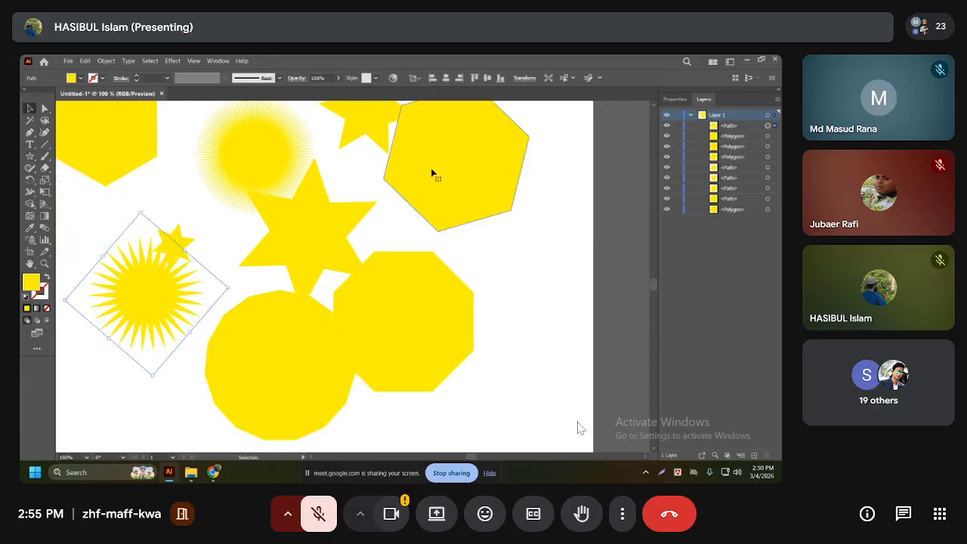
scroll(393, 249, up, 2)
drag(442, 232, 410, 242)
key(Delete)
Select all the remaining stars and polygons and delete them to empty the artboard
scroll(337, 266, down, 1)
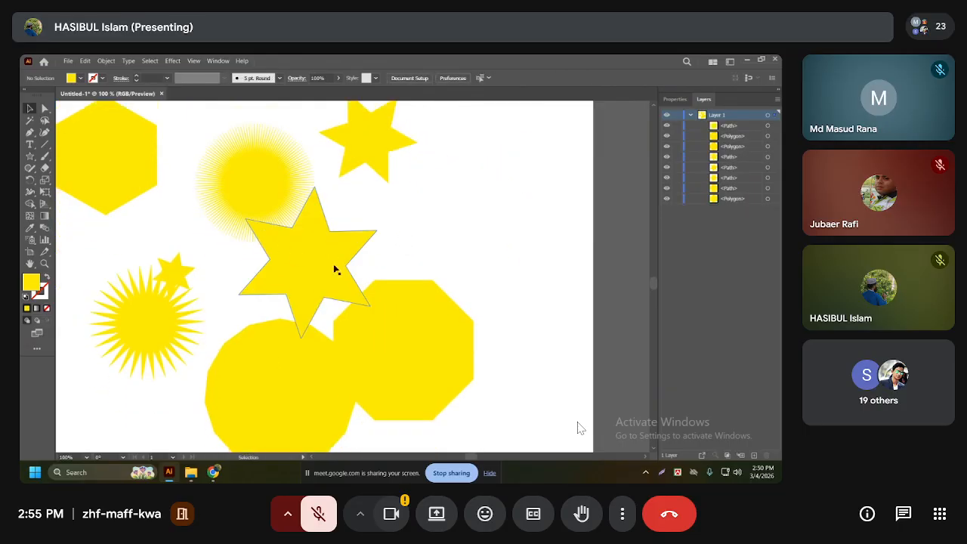
scroll(341, 270, down, 2)
drag(186, 159, 421, 360)
key(Delete)
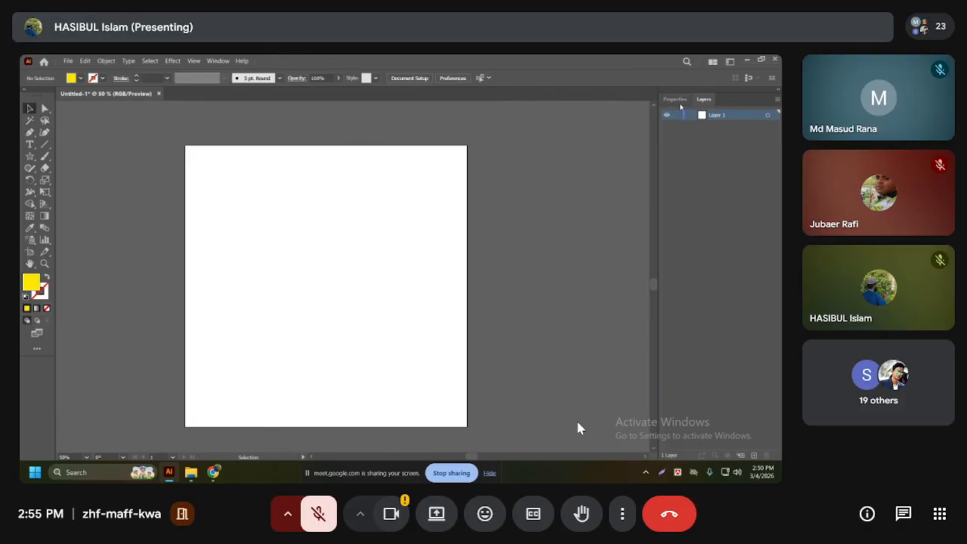
Draw a yellow rectangle with the Rectangle tool slightly left of the artboard's center
click(31, 159)
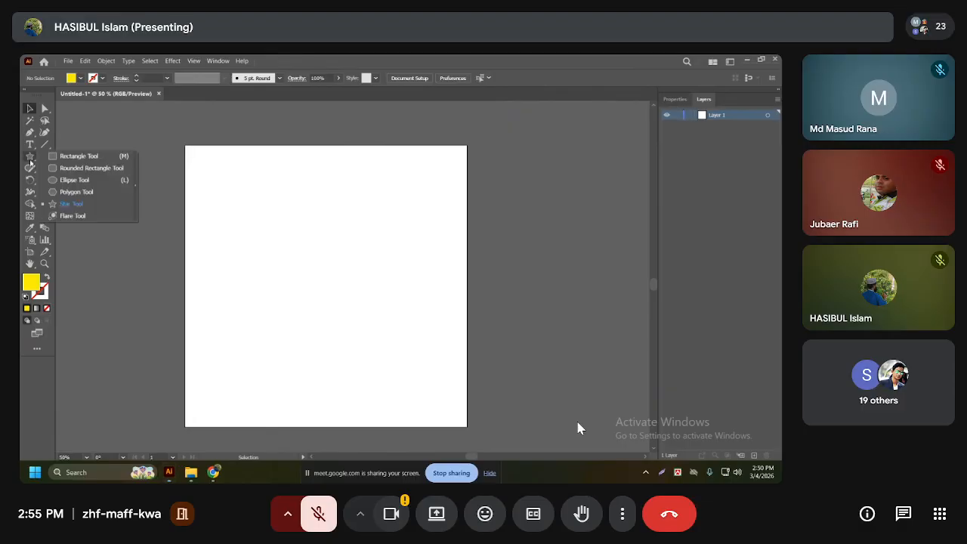
click(78, 156)
drag(259, 233, 347, 303)
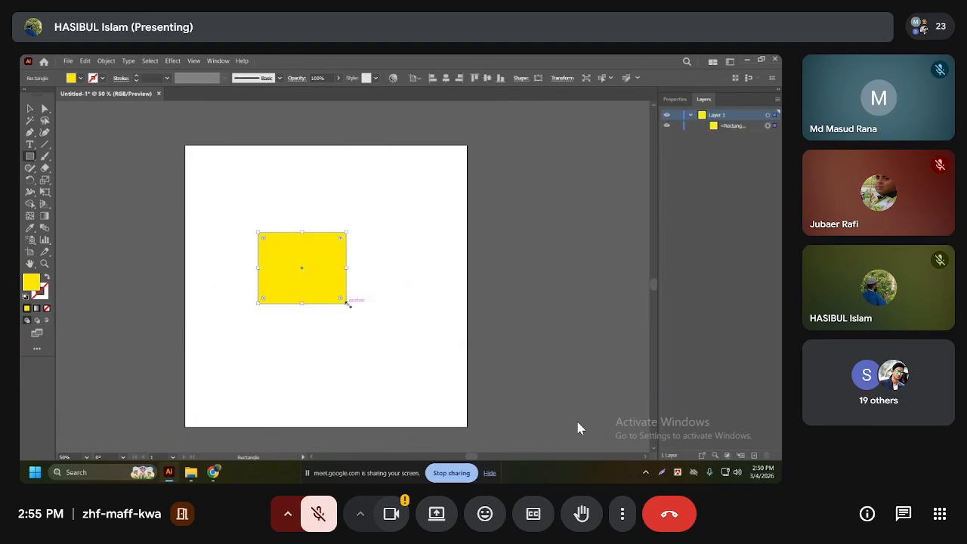
Highlight the rectangle's entry in the layer list, clear the highlight, and deselect the rectangle on the artboard
click(748, 127)
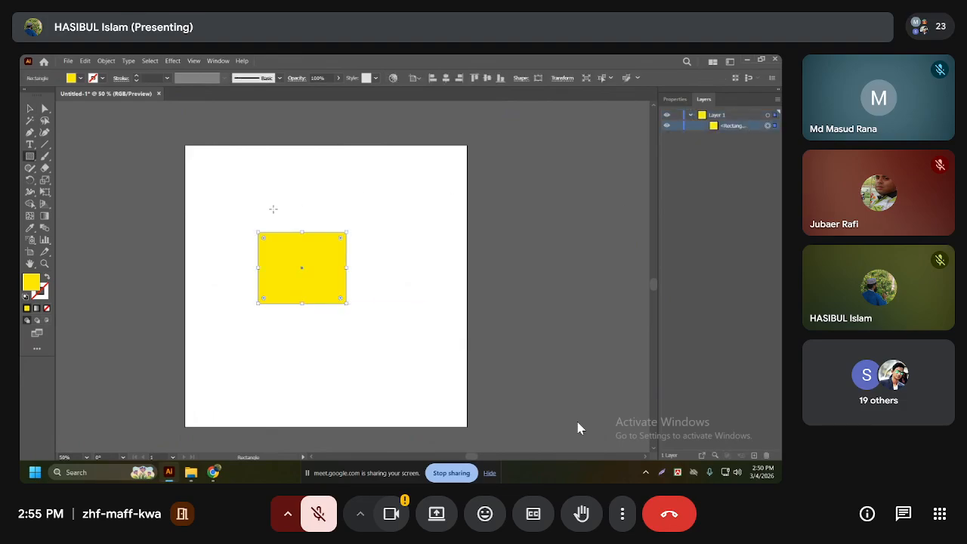
click(764, 164)
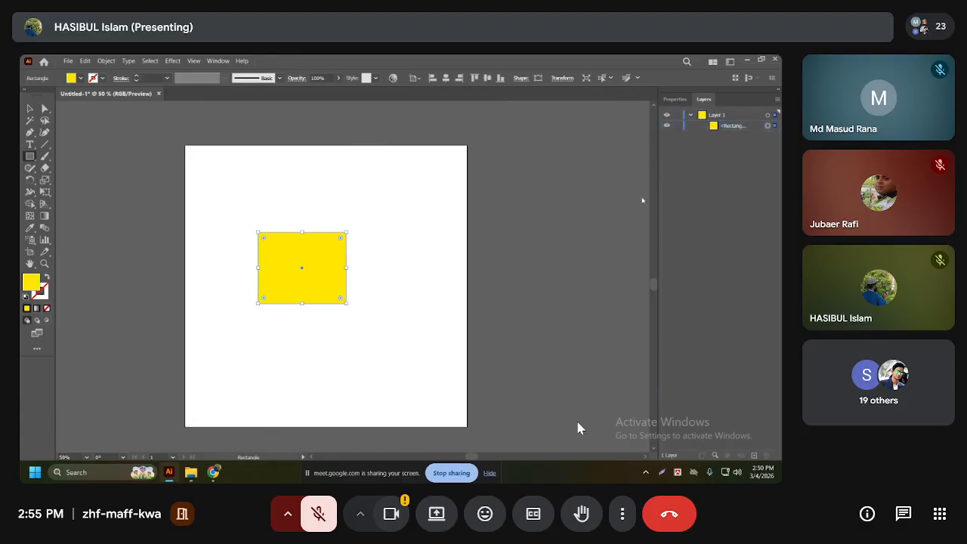
click(29, 108)
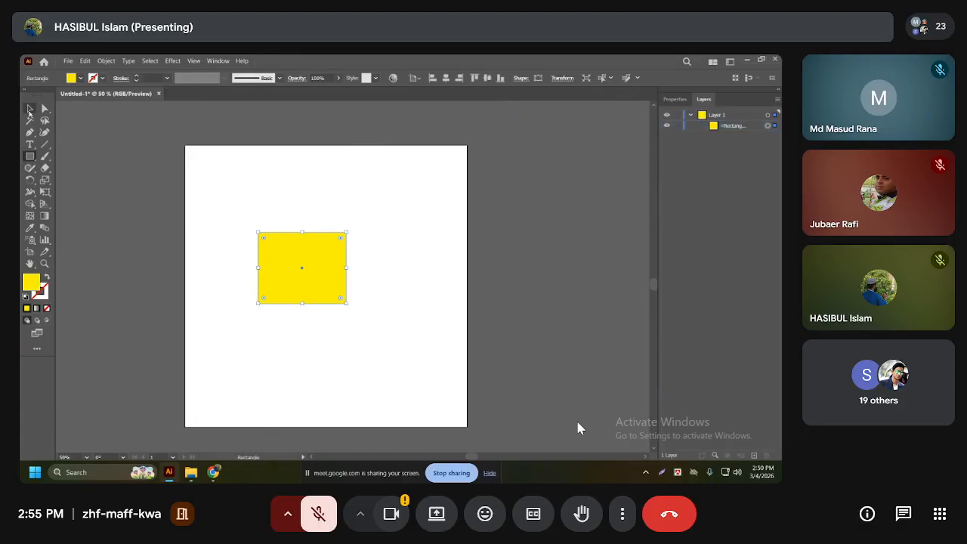
click(112, 227)
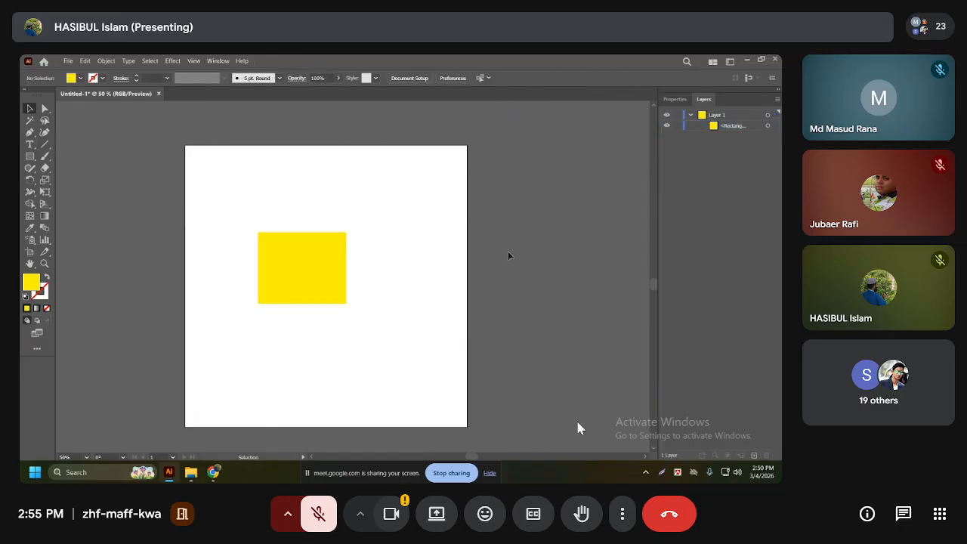
Try to recolor the rectangle dark blue with only its layer entry highlighted and the artwork not selected
click(728, 127)
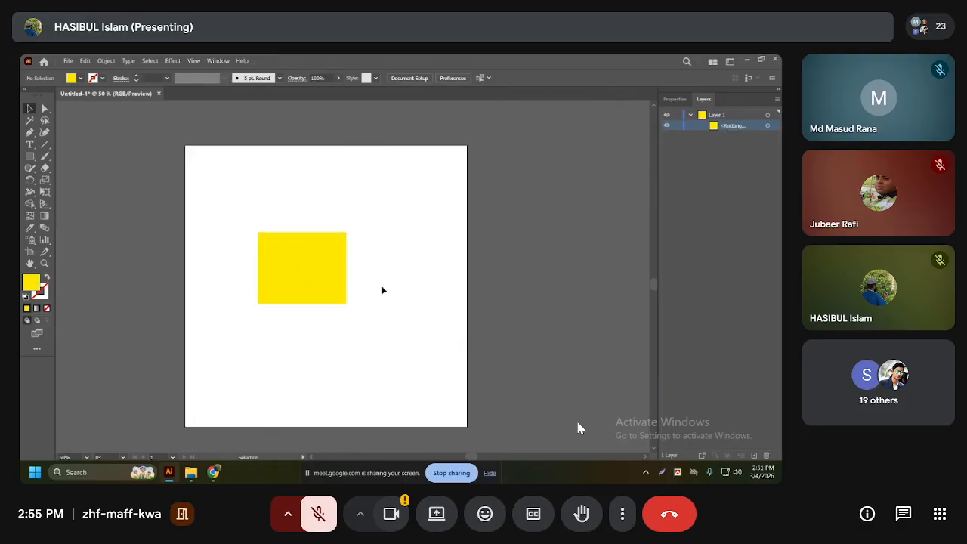
click(78, 82)
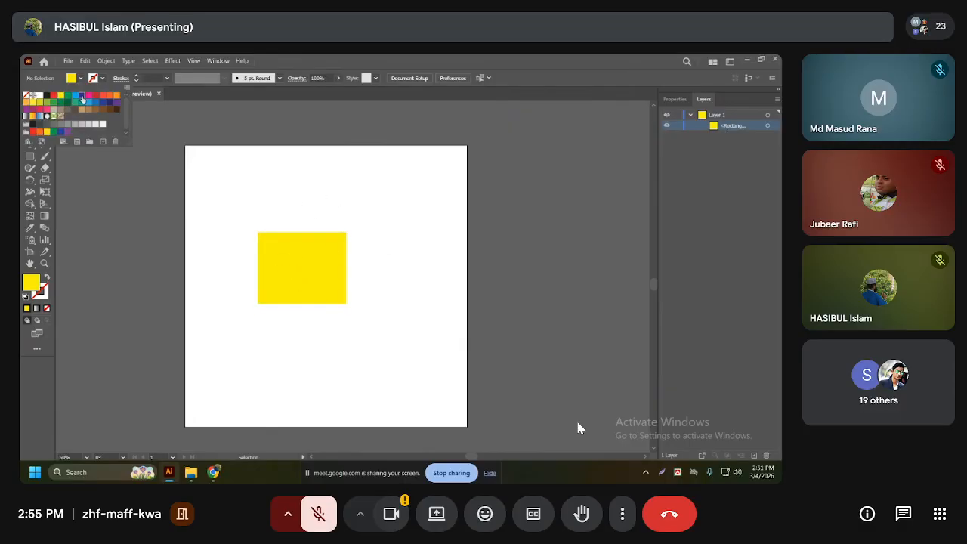
click(83, 99)
click(109, 99)
click(93, 123)
click(110, 102)
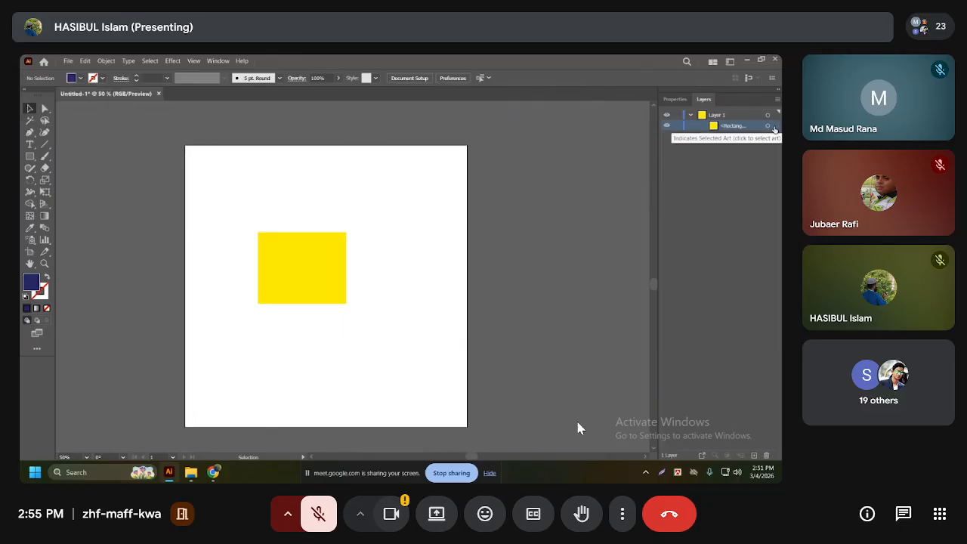
Select the rectangle's artwork from its layer entry, deselect it, and select it directly on the artboard
click(773, 127)
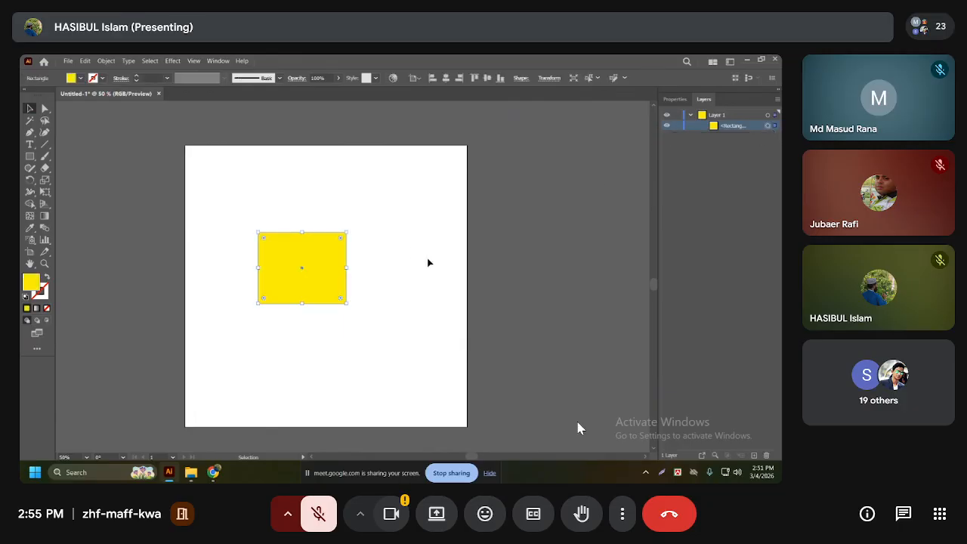
click(367, 205)
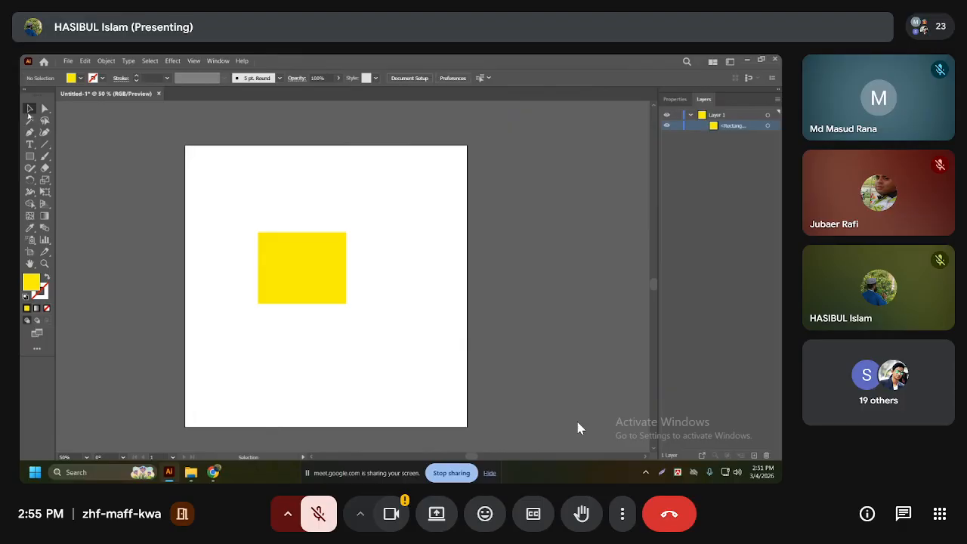
click(301, 284)
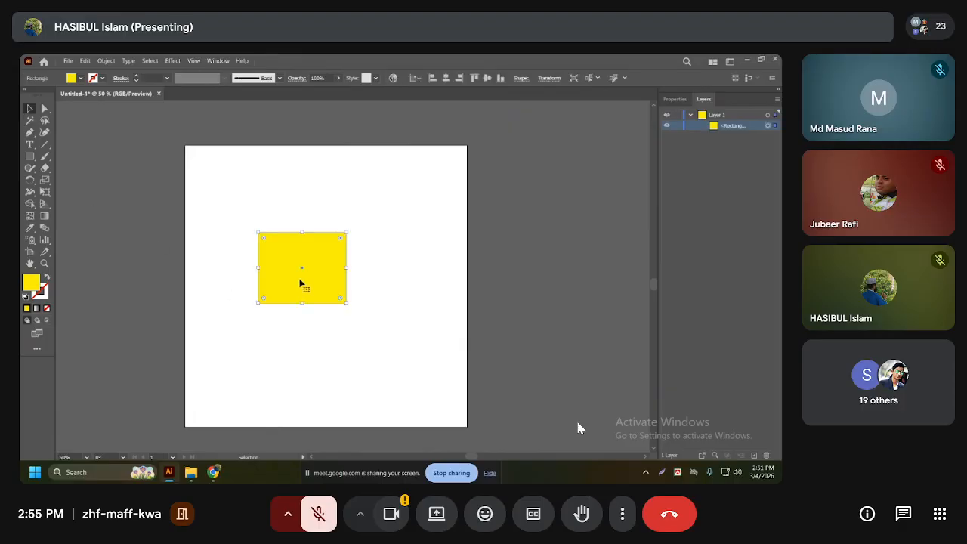
Move the rectangle to the artboard's upper-left area and place a duplicate diagonally below and right of it
click(155, 240)
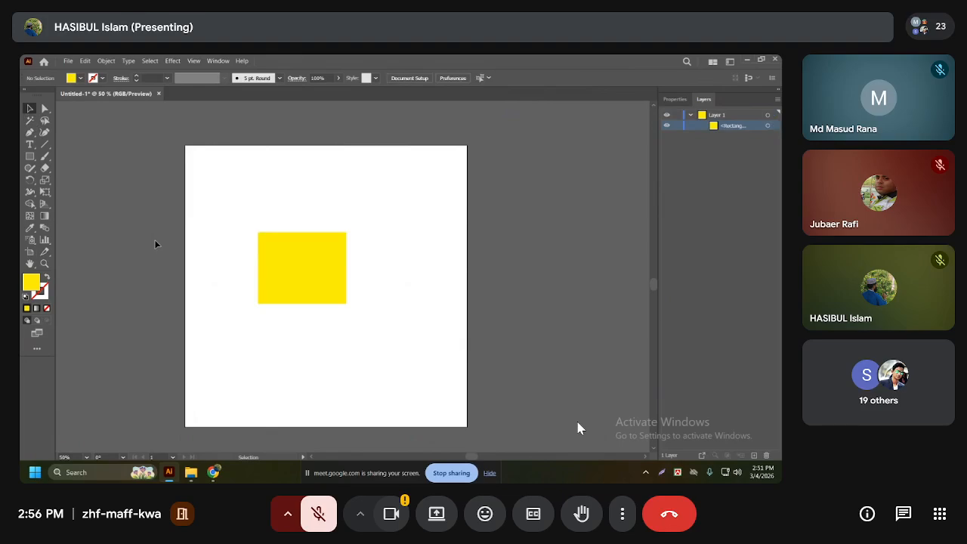
drag(286, 272, 305, 290)
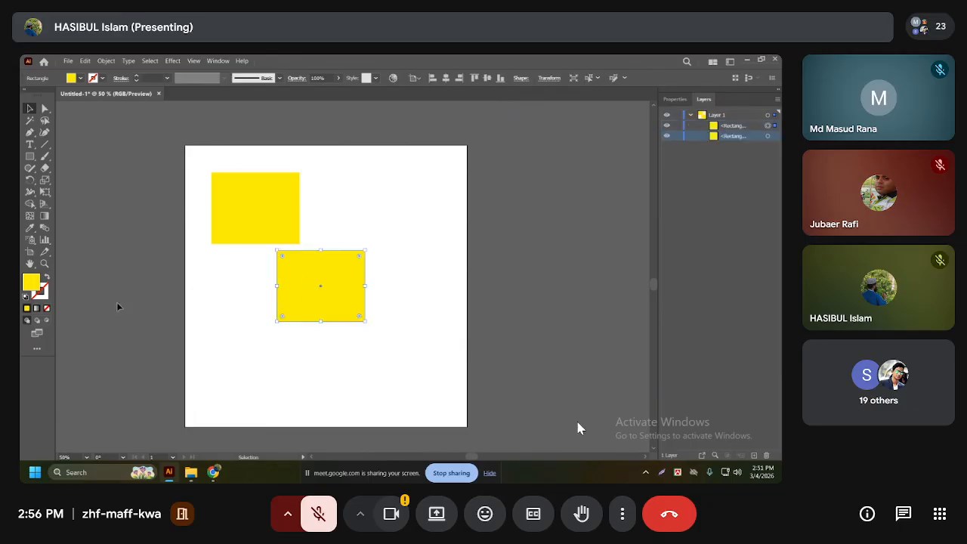
Demonstrate multiple selection by adding and removing the two rectangles from the selection, and deselect both
click(264, 205)
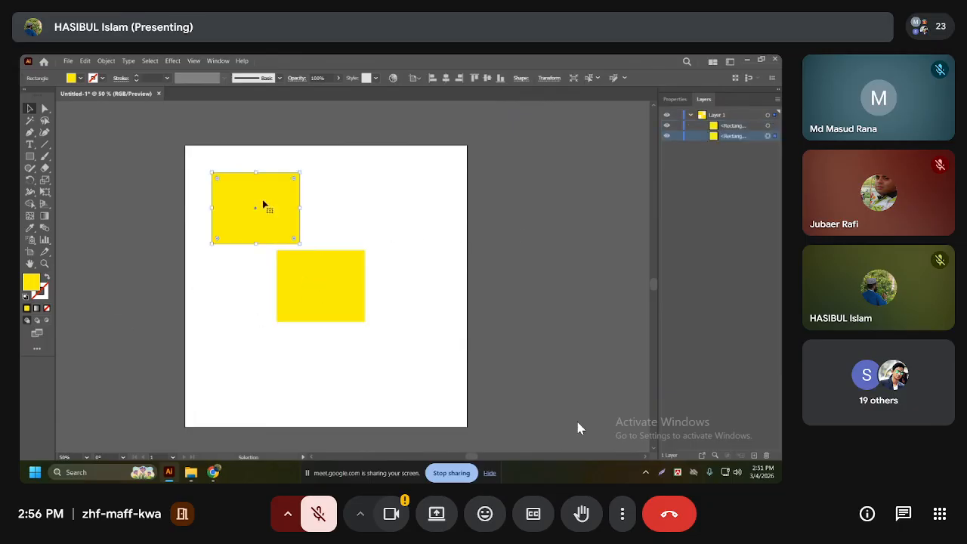
shift+click(348, 296)
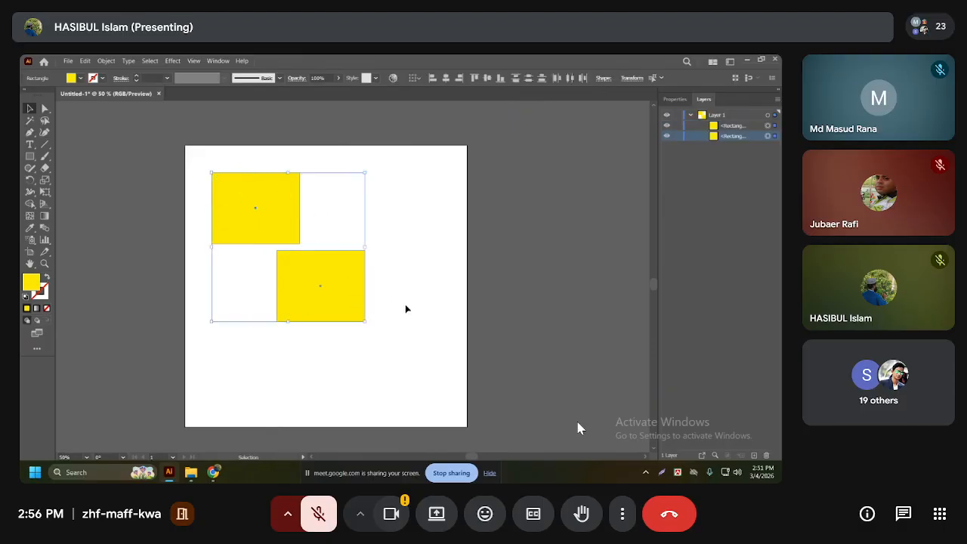
shift+click(338, 290)
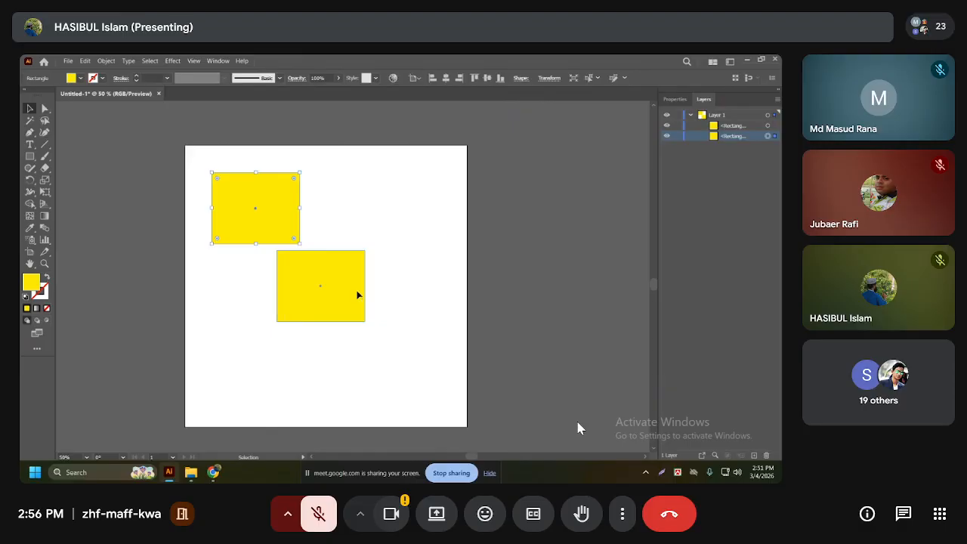
click(358, 295)
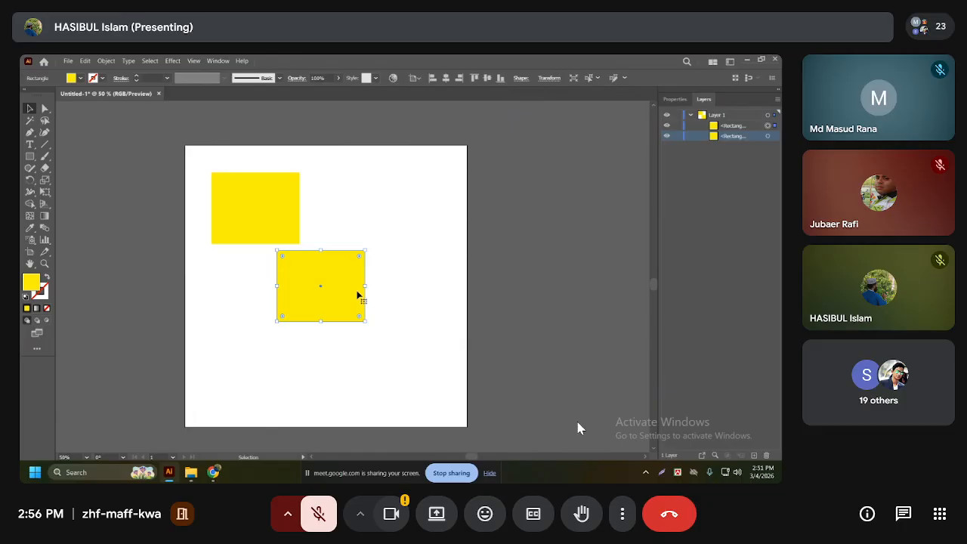
shift+click(275, 213)
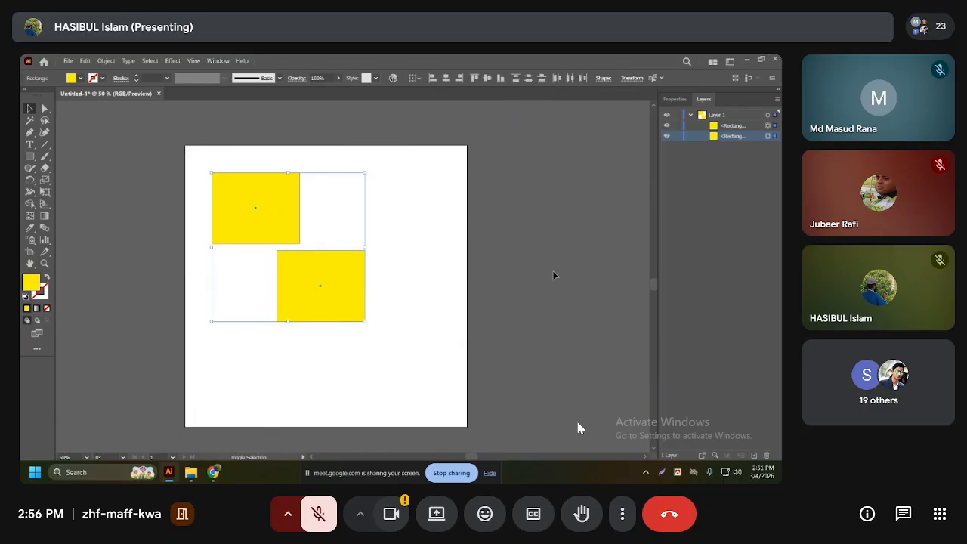
click(453, 285)
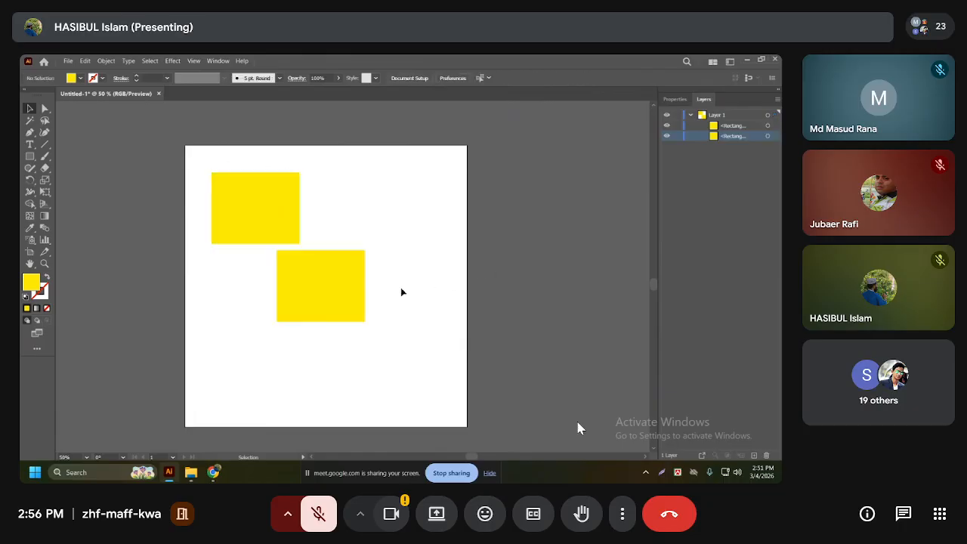
Delete the upper rectangle and the lower rectangle one after the other
click(258, 214)
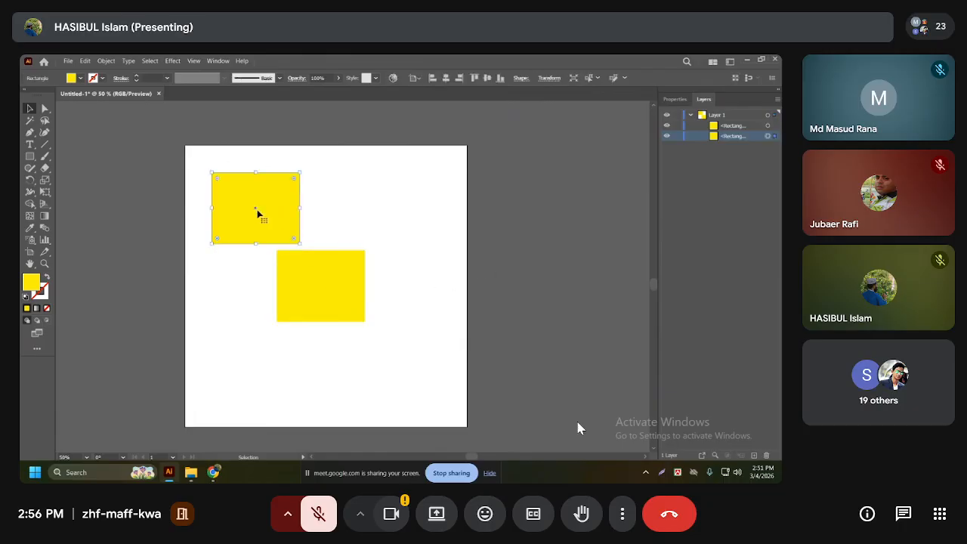
key(Delete)
click(316, 291)
key(Delete)
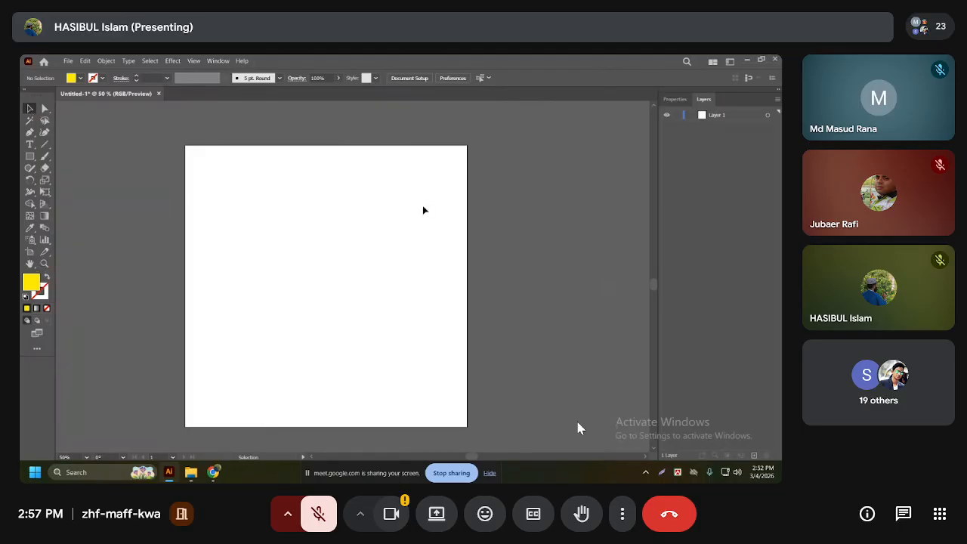
Add a placeholder text line in the artboard's upper-left area with the Type Tool
click(30, 157)
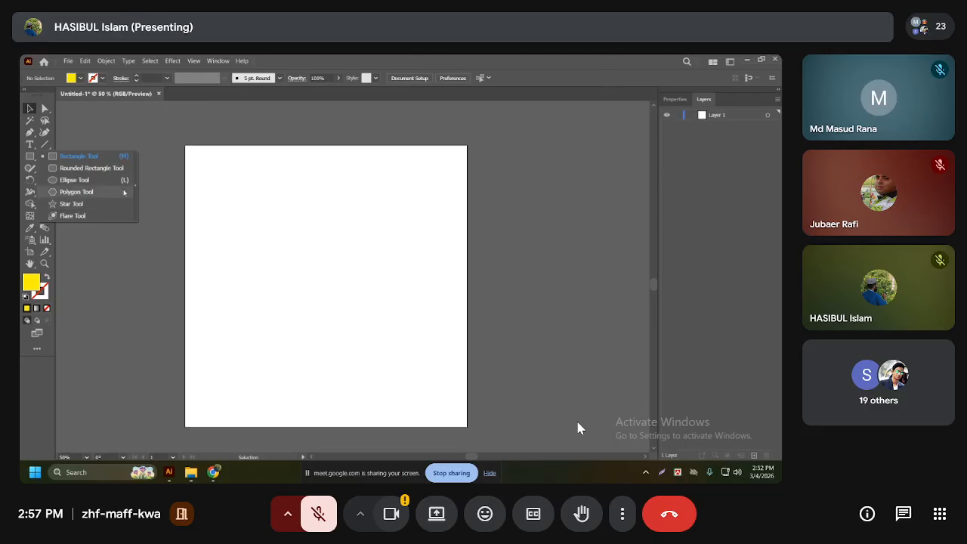
click(29, 146)
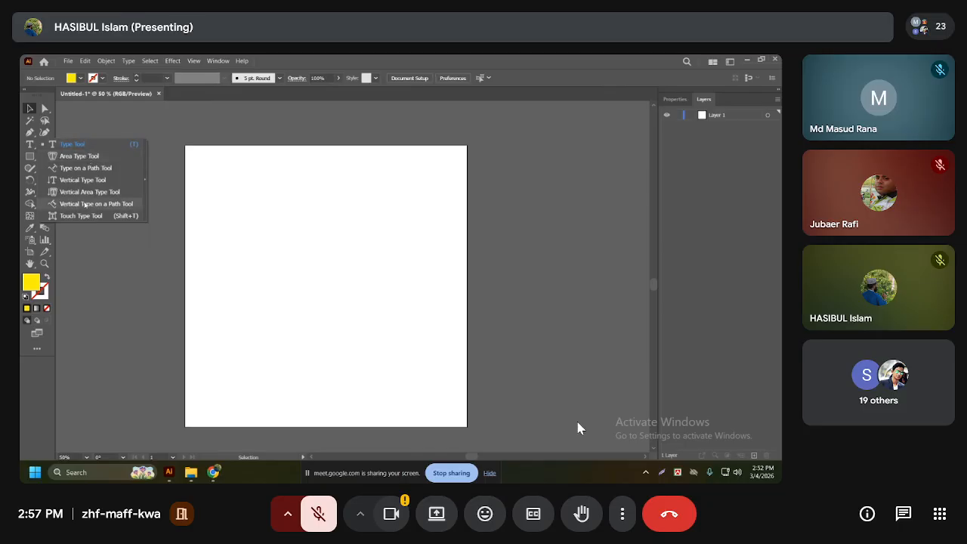
click(80, 148)
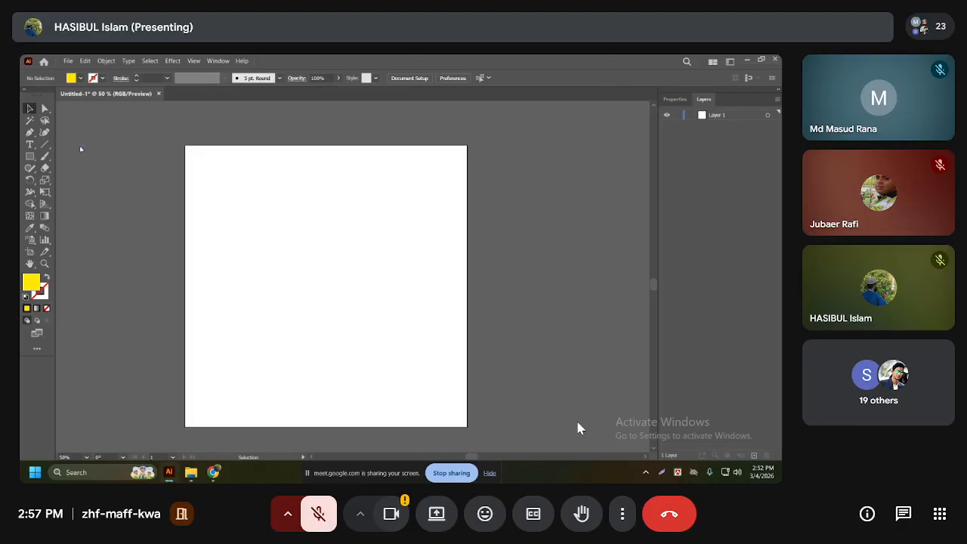
click(221, 207)
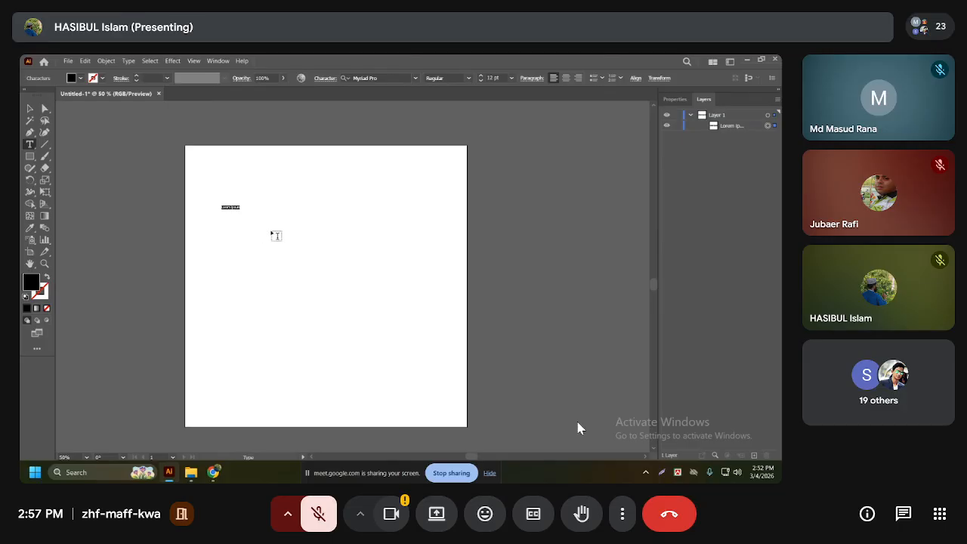
Show the properties of the placeholder text, then deselect the text and select it again on the artboard
click(675, 99)
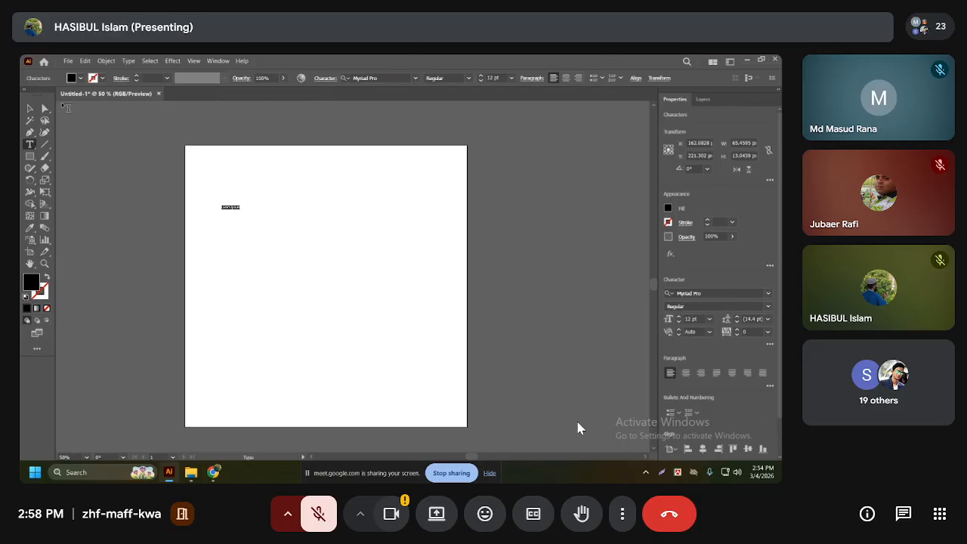
click(31, 109)
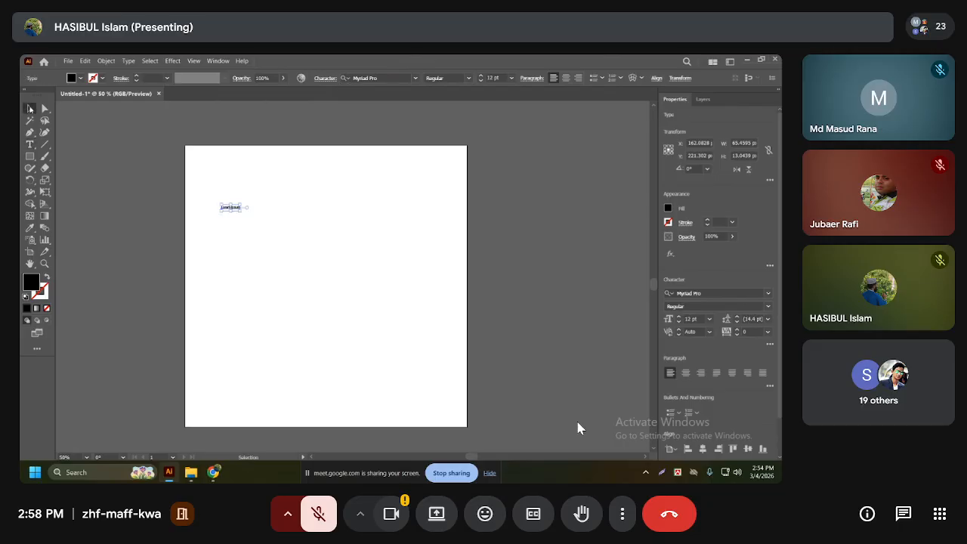
click(317, 262)
click(233, 208)
click(235, 225)
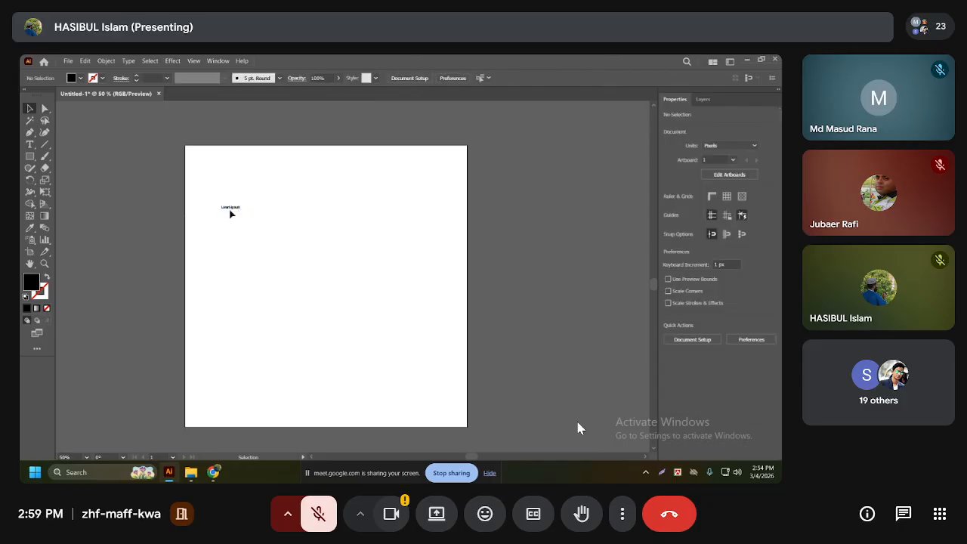
click(231, 211)
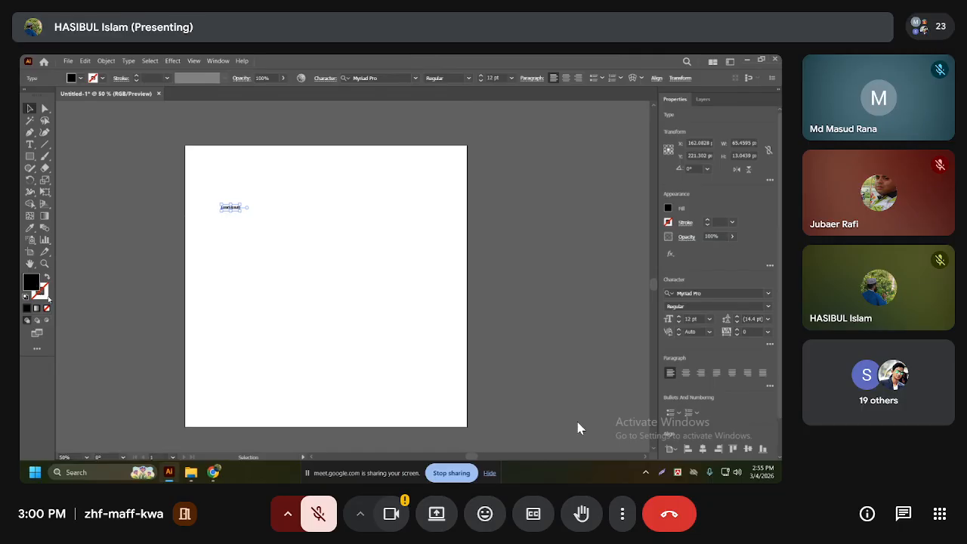
Set the selected text's stroke colour to red (EA1515)
click(44, 295)
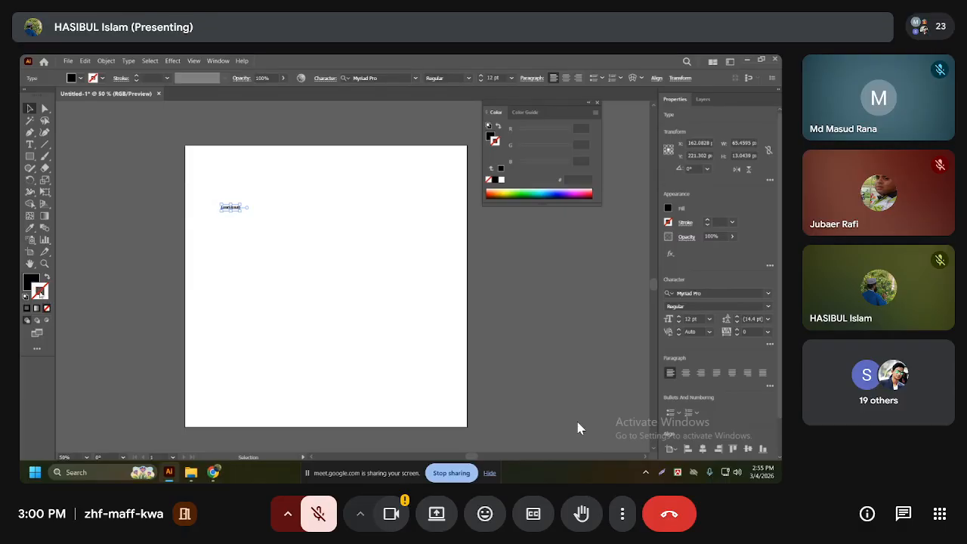
double_click(39, 289)
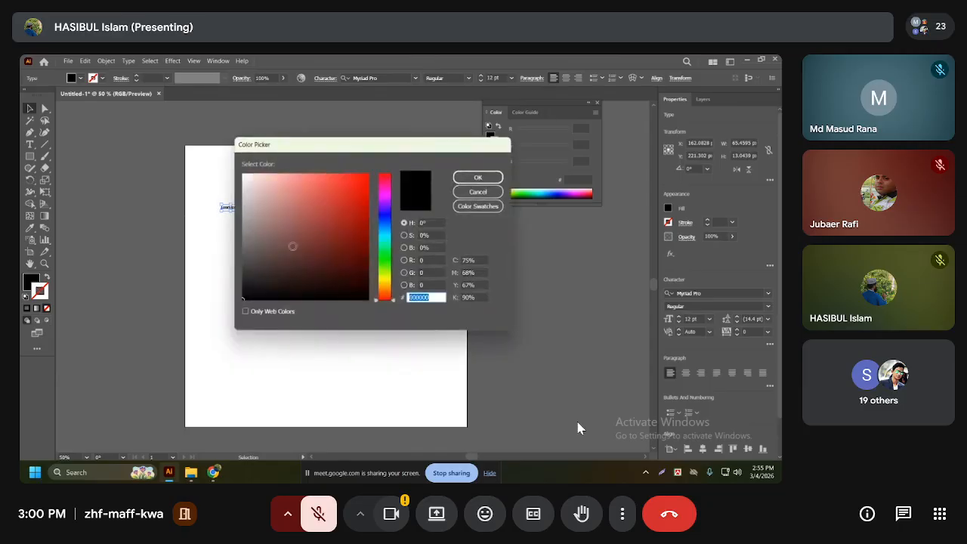
drag(293, 246, 358, 183)
click(477, 177)
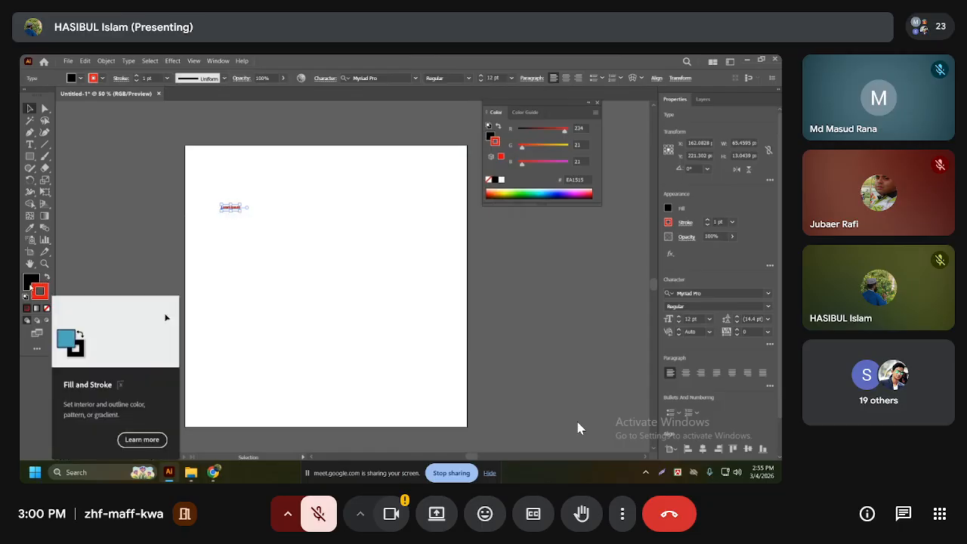
Set the selected text's fill colour to bright cyan (03E1FF)
click(30, 282)
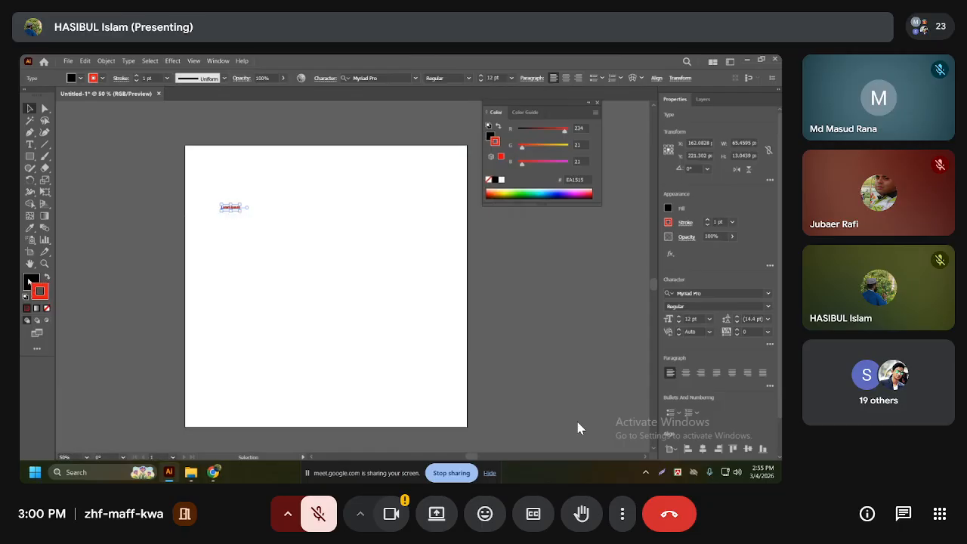
double_click(29, 283)
drag(362, 211, 367, 174)
drag(384, 217, 387, 237)
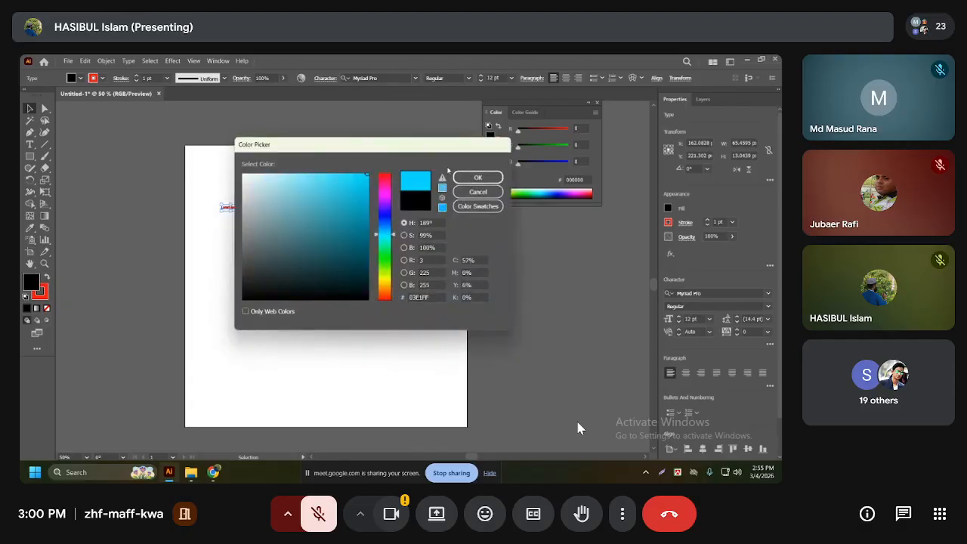
click(477, 177)
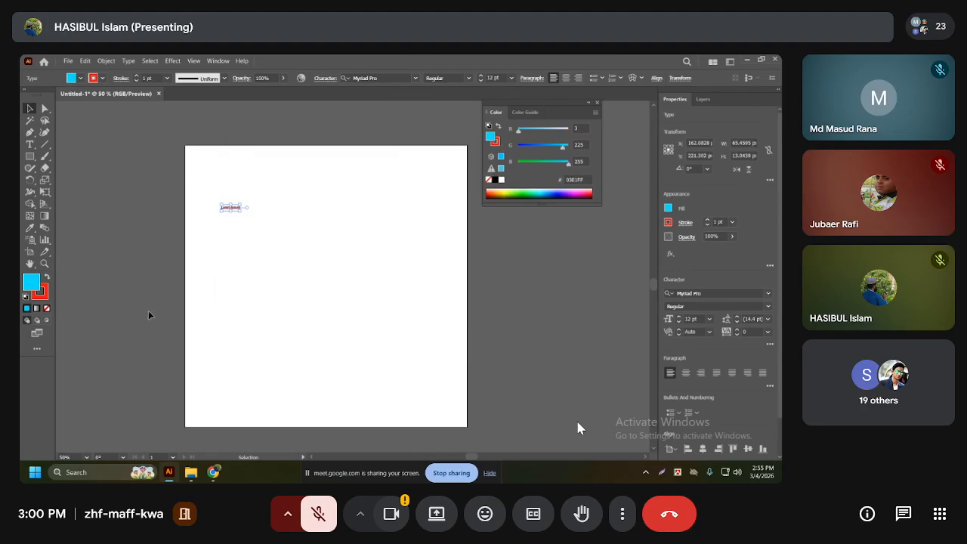
Examine the alternative fill and stroke swatch choices for the text, and close the floating colour controls
click(81, 78)
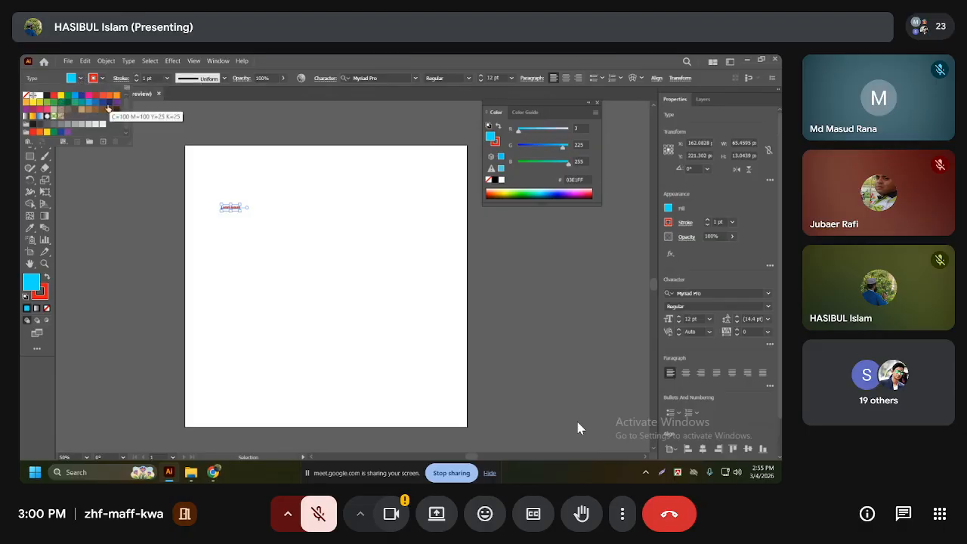
click(101, 77)
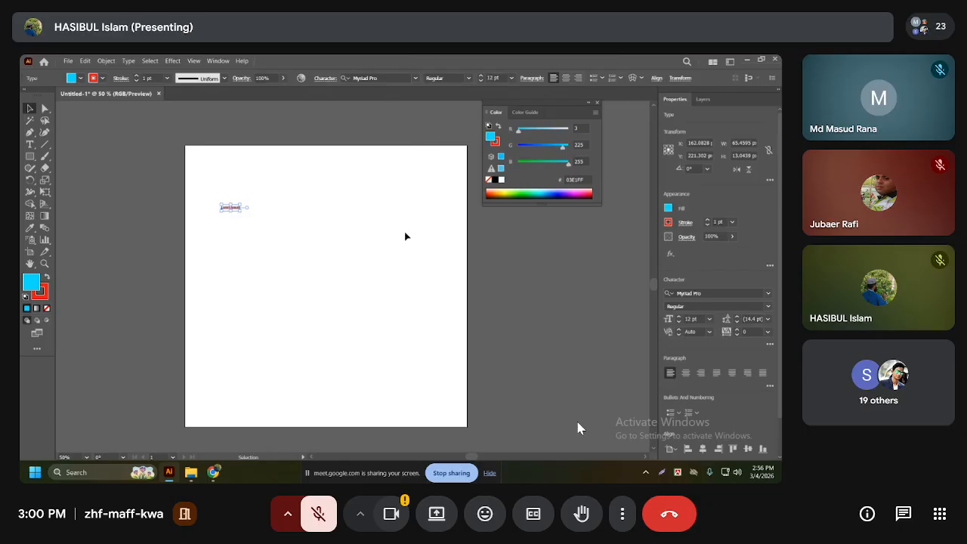
click(666, 210)
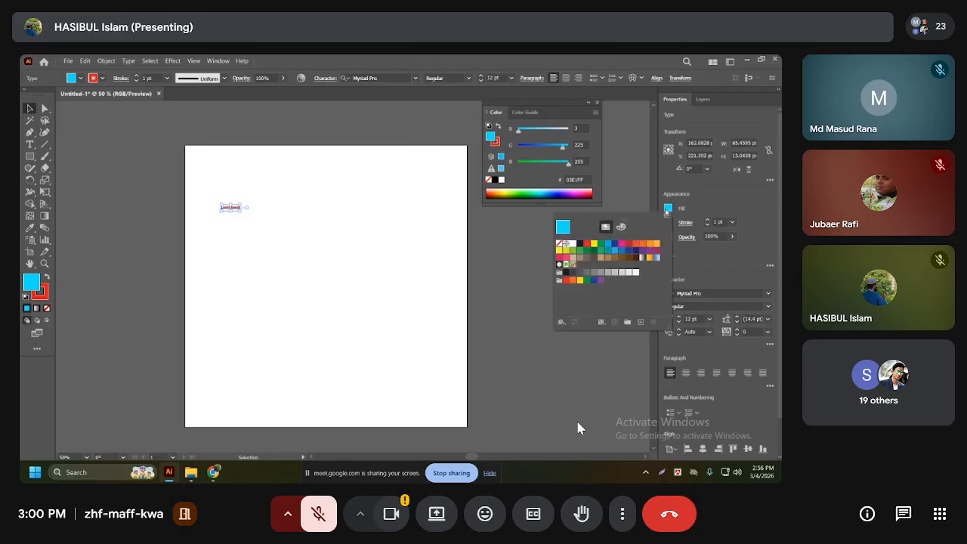
click(597, 104)
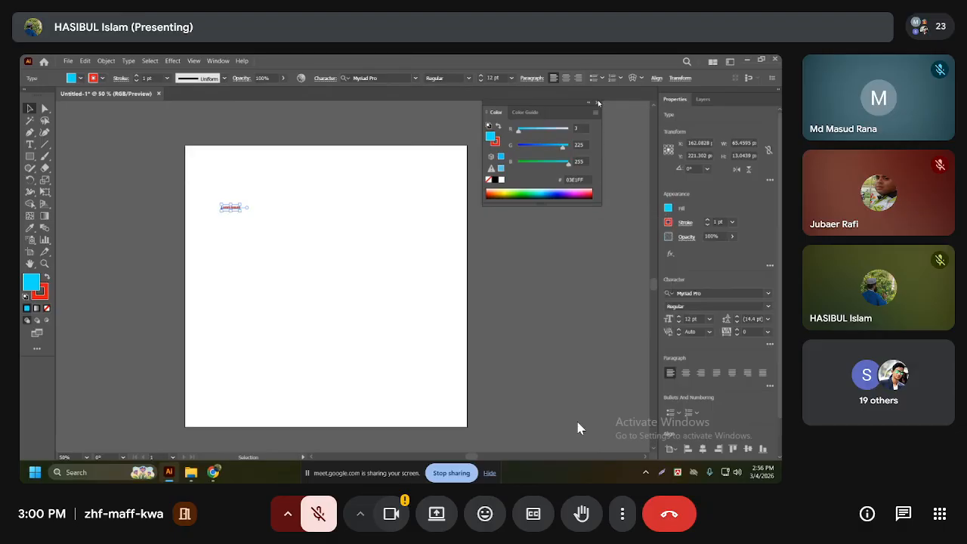
click(597, 103)
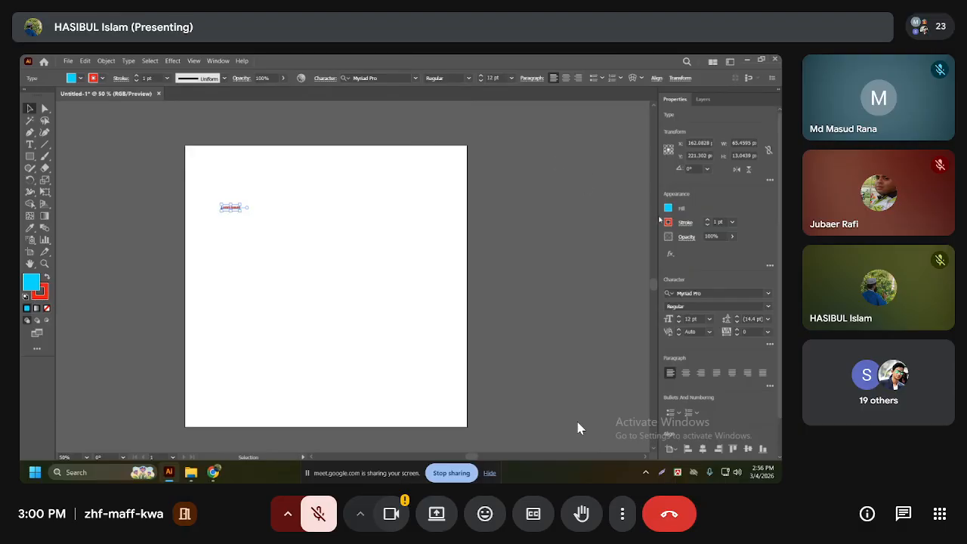
Minimize Illustrator, close the open File Explorer window behind it, and switch back to Illustrator
click(745, 59)
click(723, 67)
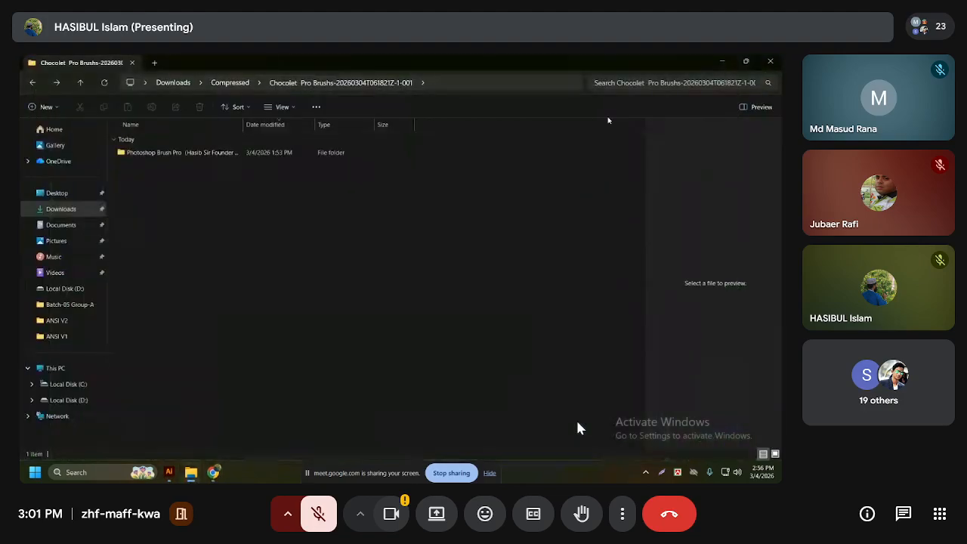
key(alt+F4)
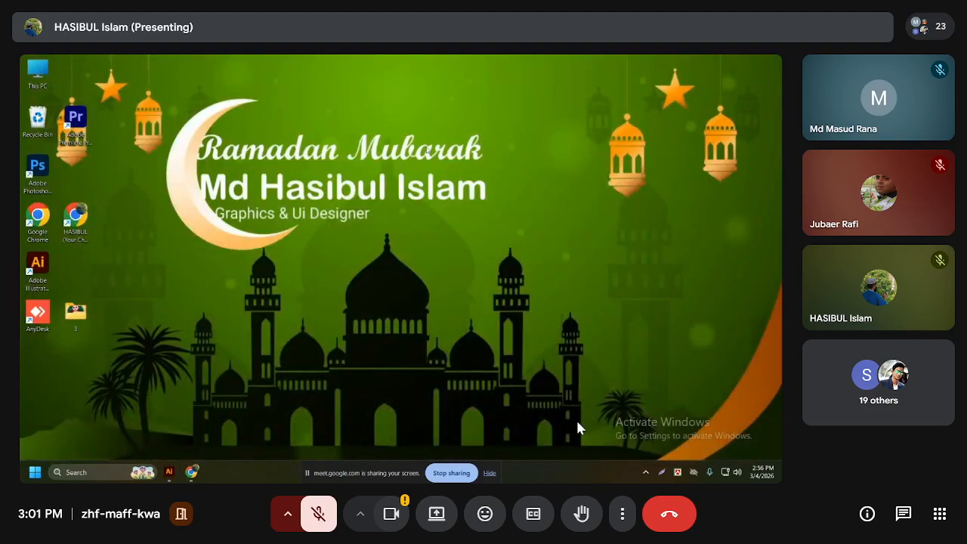
right_click(428, 150)
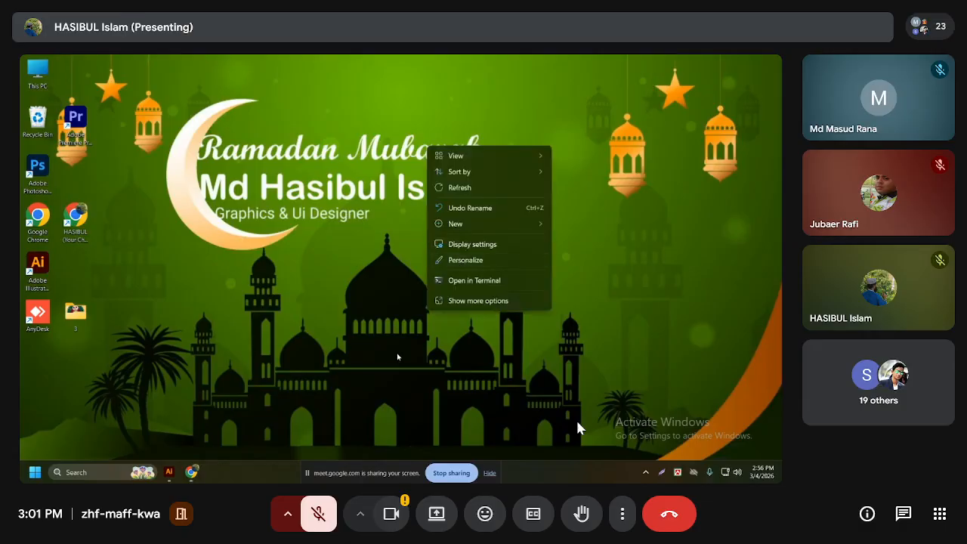
click(169, 472)
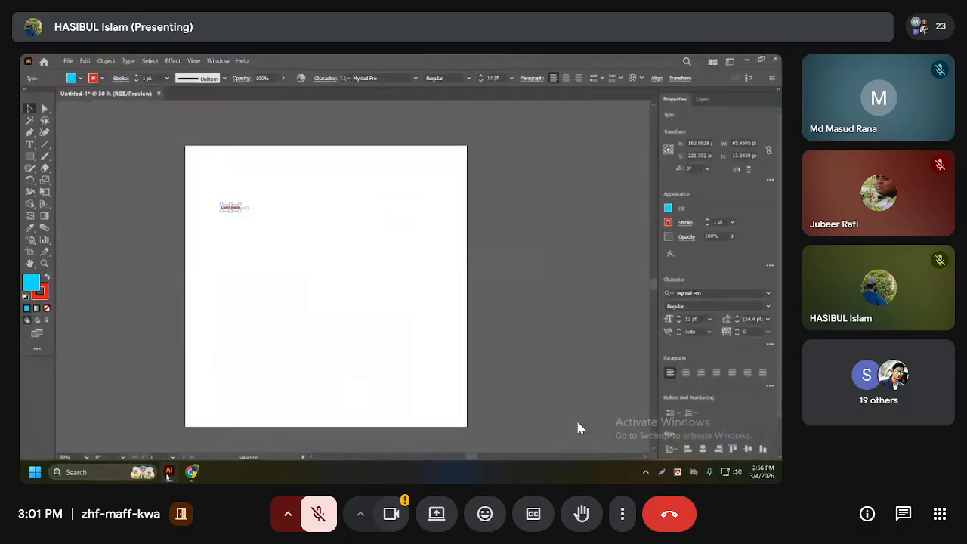
Try enlarging the text to about 107 pt and repositioning it, and undo these changes
drag(241, 211, 387, 305)
drag(304, 228, 298, 233)
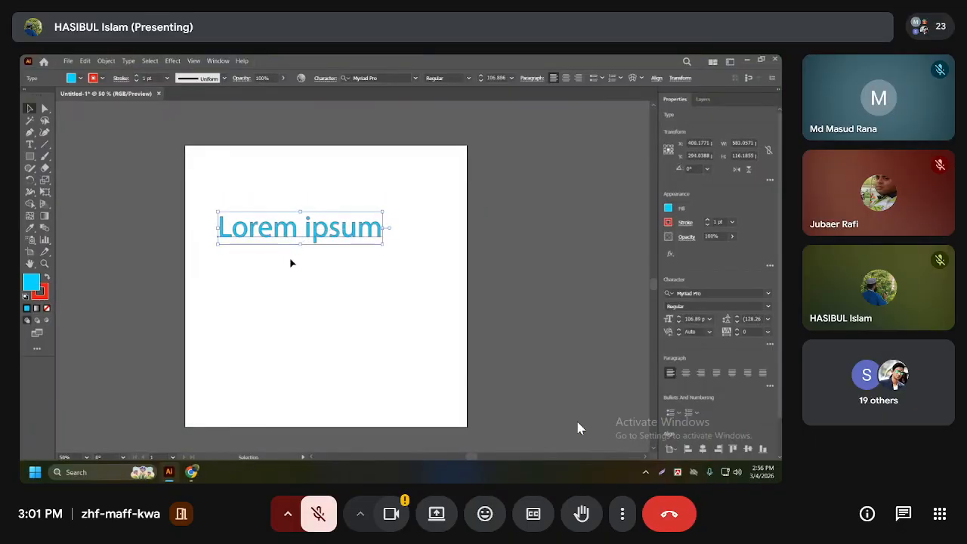
click(370, 273)
click(318, 231)
key(ctrl+z)
key(ctrl+z)
key(ctrl+z)
key(ctrl+z)
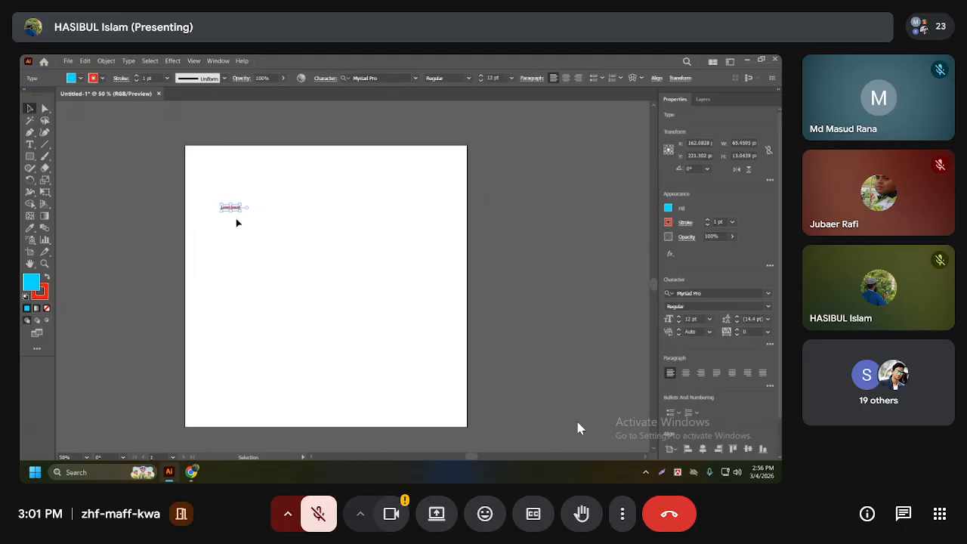
Enlarge the text proportionally to about 93 pt and move it slightly upward on the artboard
scroll(236, 223, up, 4)
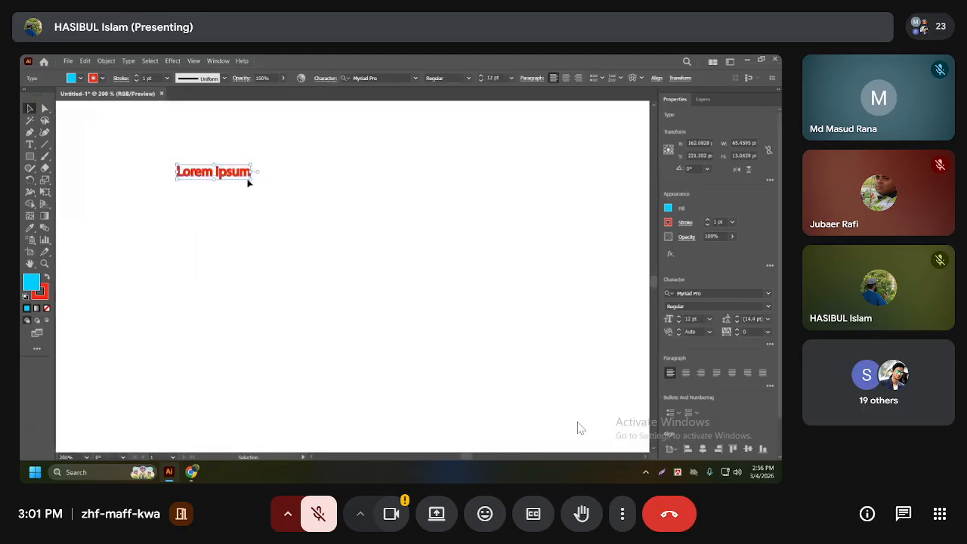
drag(252, 182, 522, 332)
scroll(137, 236, down, 2)
scroll(137, 236, down, 1)
scroll(138, 236, up, 1)
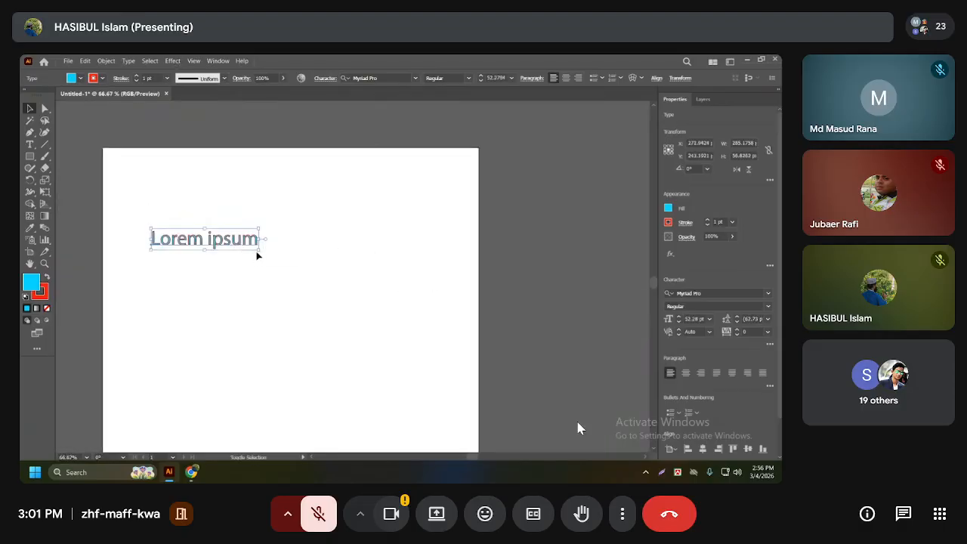
drag(259, 251, 343, 297)
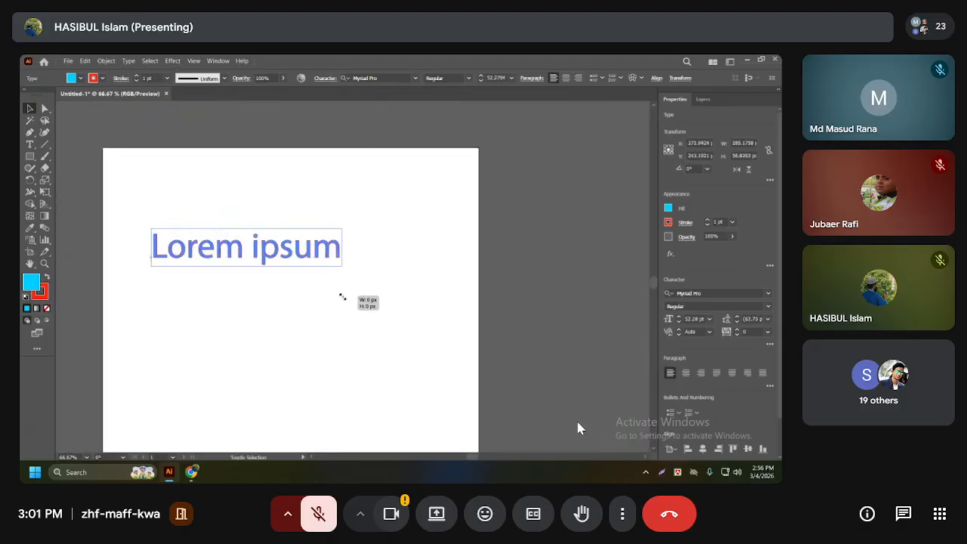
click(247, 300)
drag(235, 249, 234, 229)
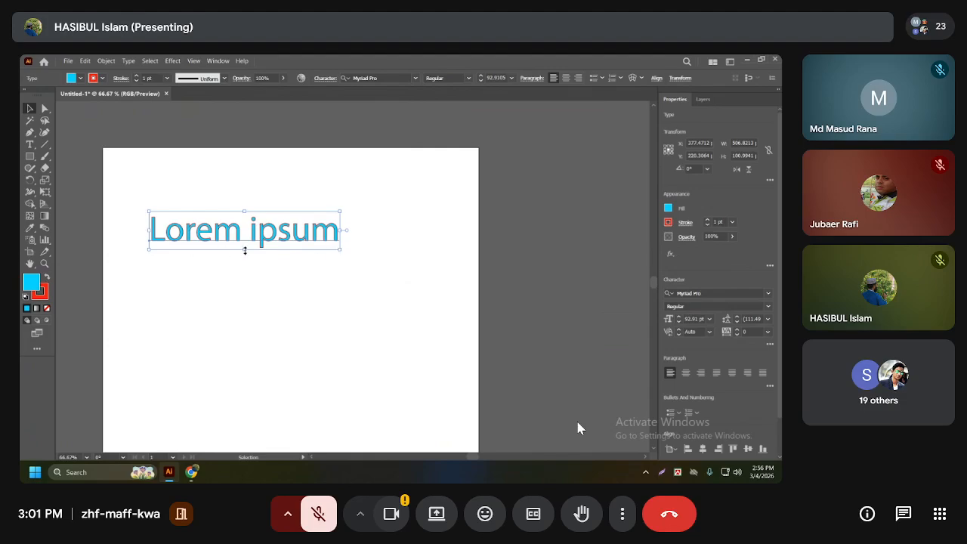
Stretch the text vertically and horizontally out of proportion until it nearly spans the artboard's width
drag(244, 250, 219, 337)
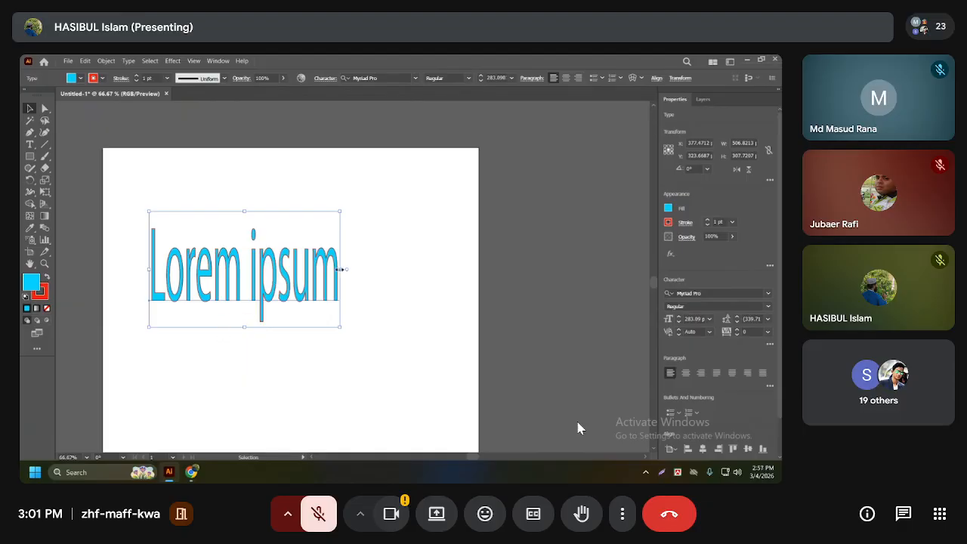
drag(340, 269, 408, 273)
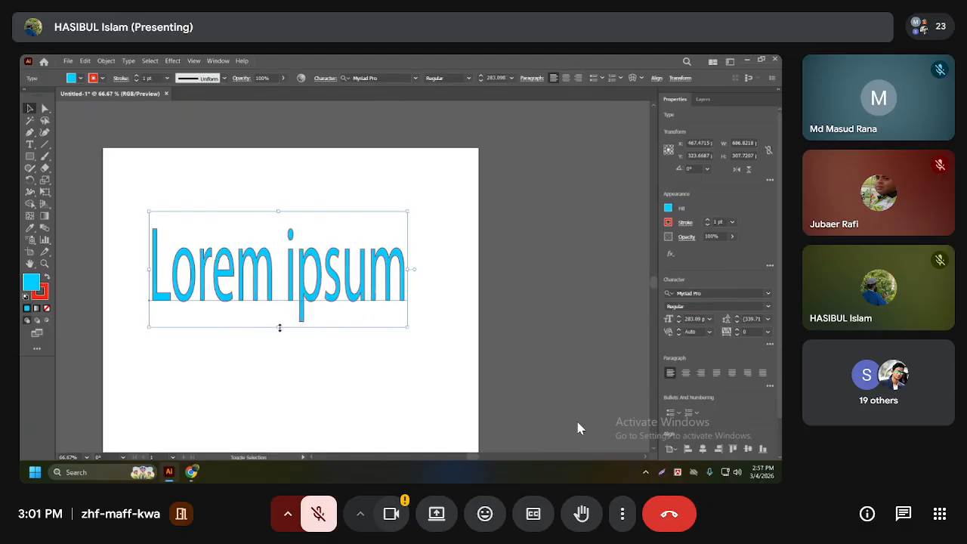
drag(280, 327, 281, 359)
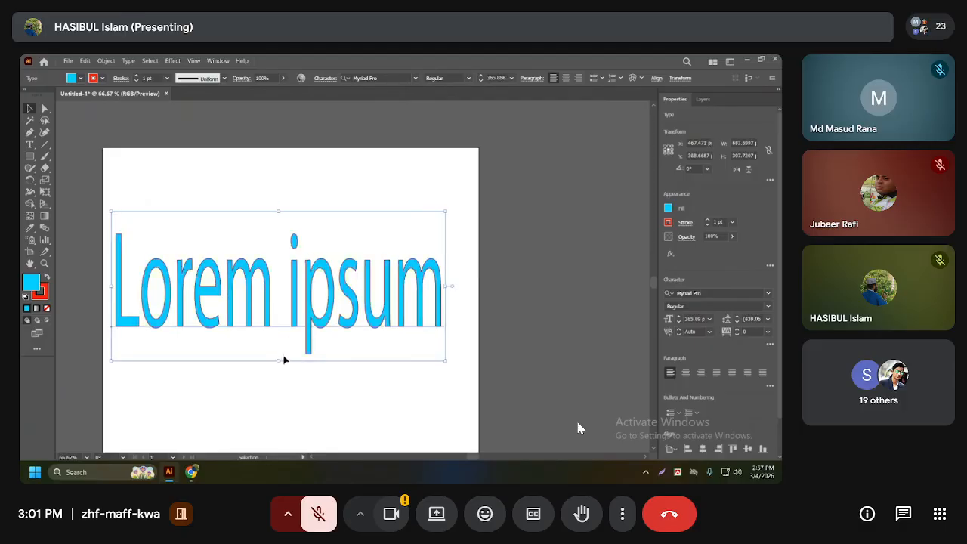
Scale the stretched text down to about 273 by 122 px in the artboard's upper-left area
click(282, 363)
click(293, 307)
drag(279, 360, 217, 242)
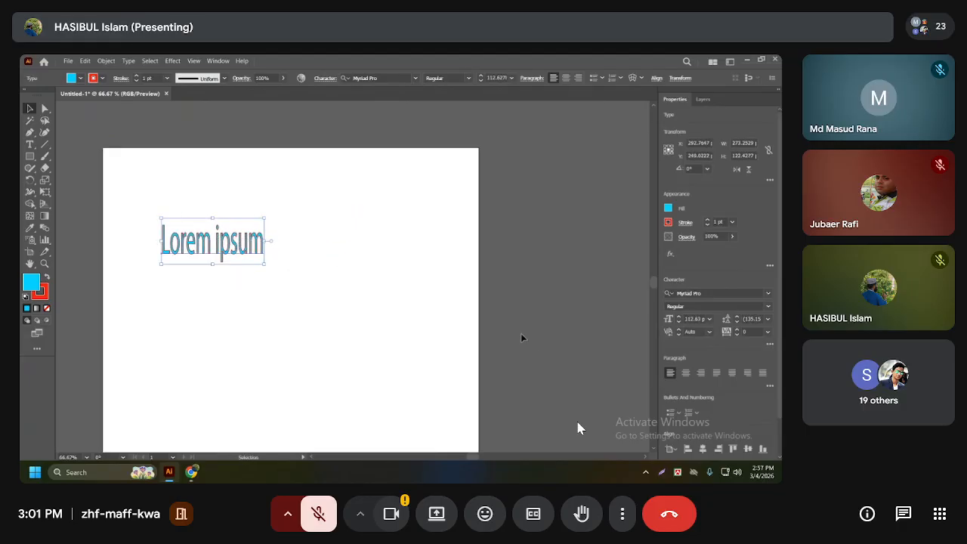
Set the text's font size to 10 pt
click(694, 319)
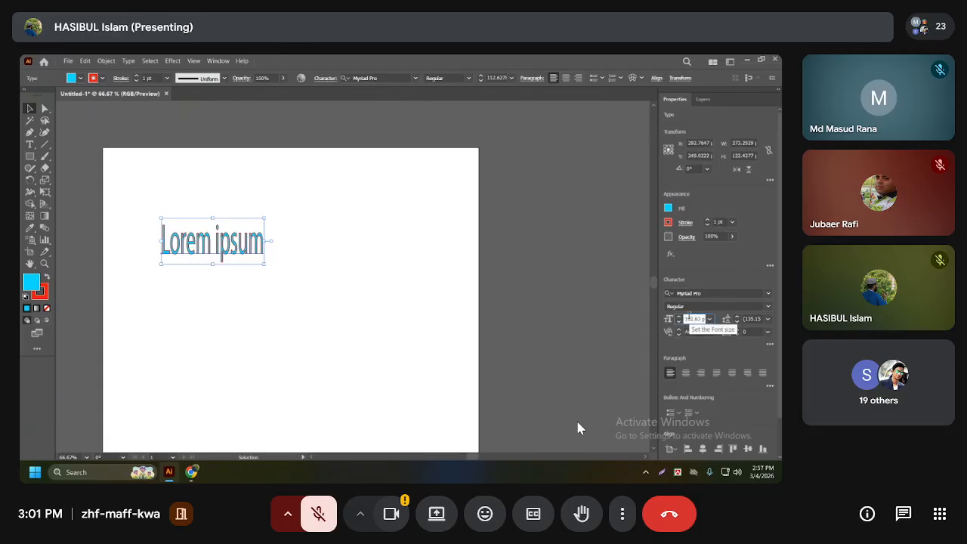
double_click(690, 319)
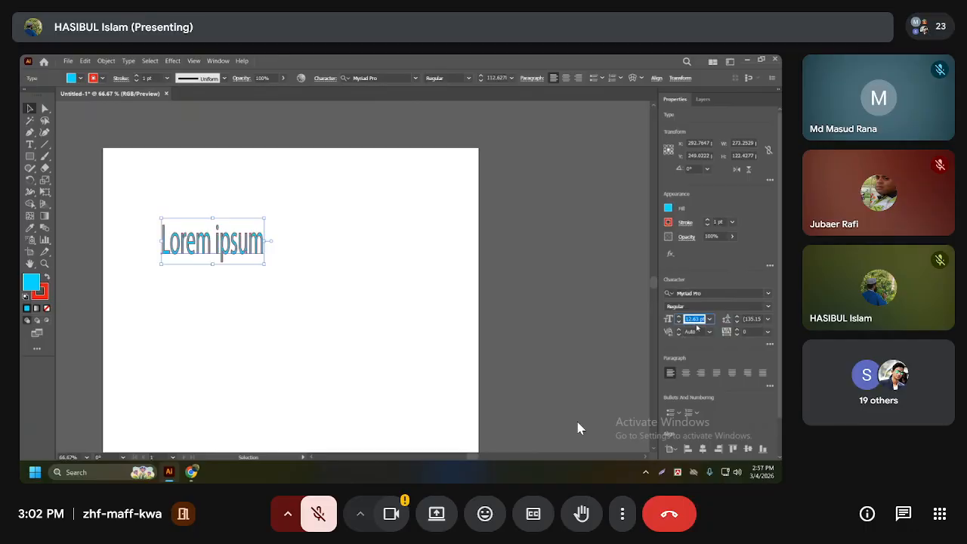
text(10)
key(Return)
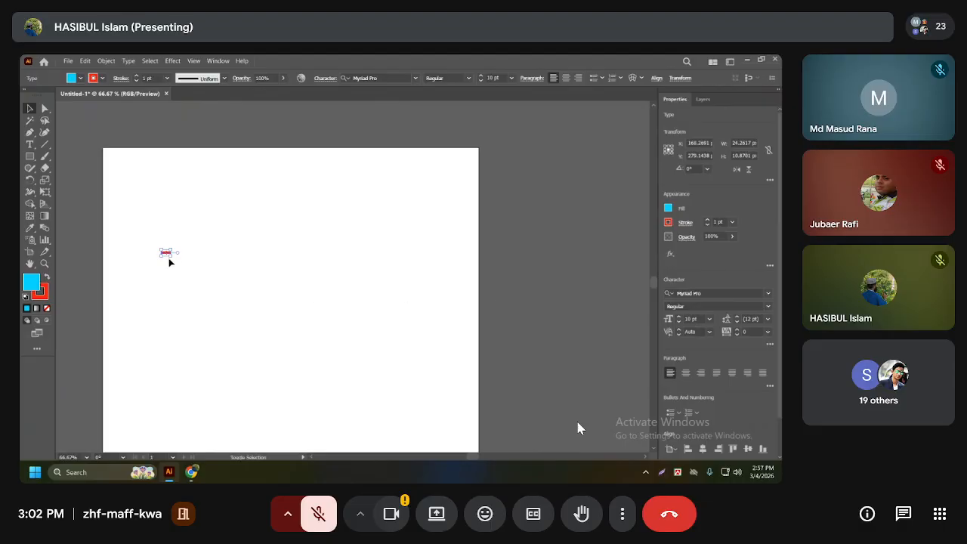
Enlarge the text to about 150 pt and place three duplicates of it around the artboard
drag(172, 256, 231, 217)
drag(231, 217, 392, 213)
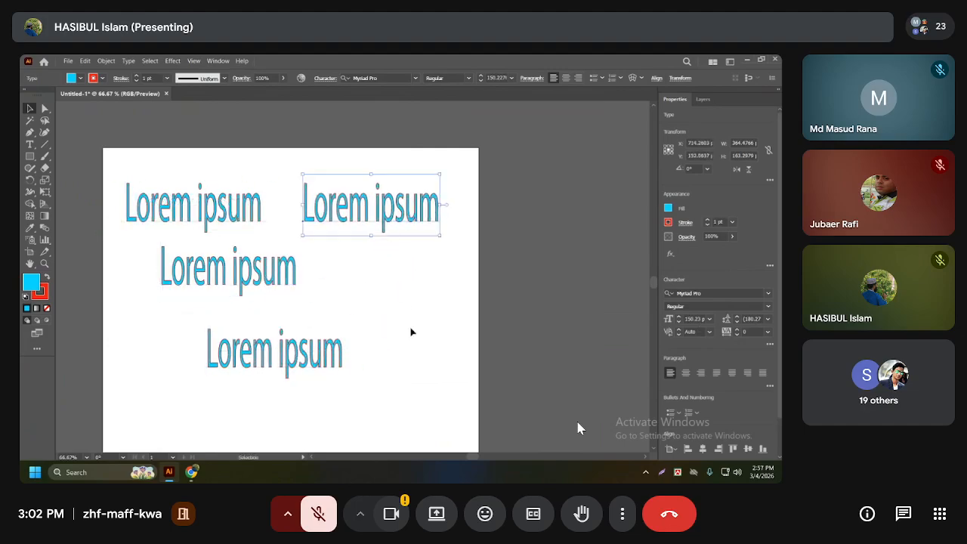
Select each of the four text copies individually, finishing on the middle one
click(221, 225)
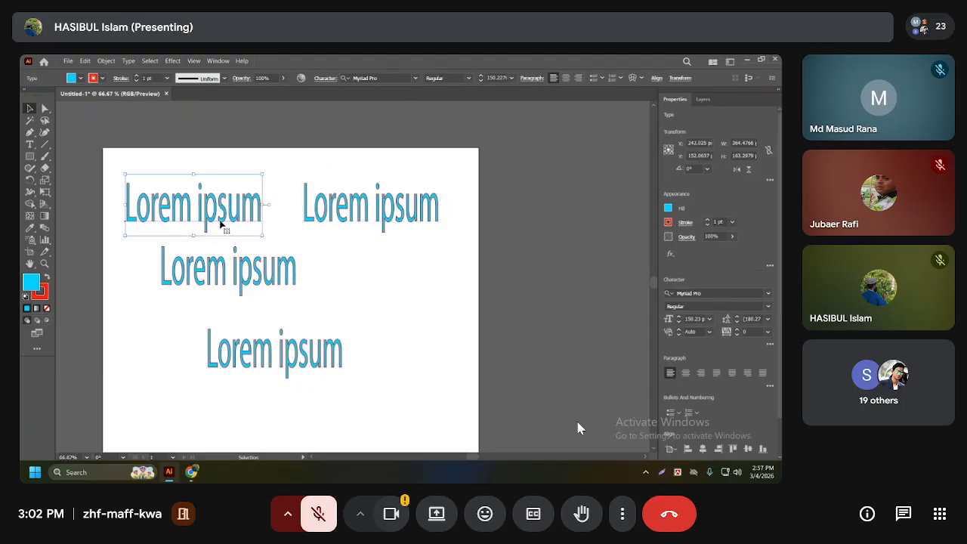
click(234, 261)
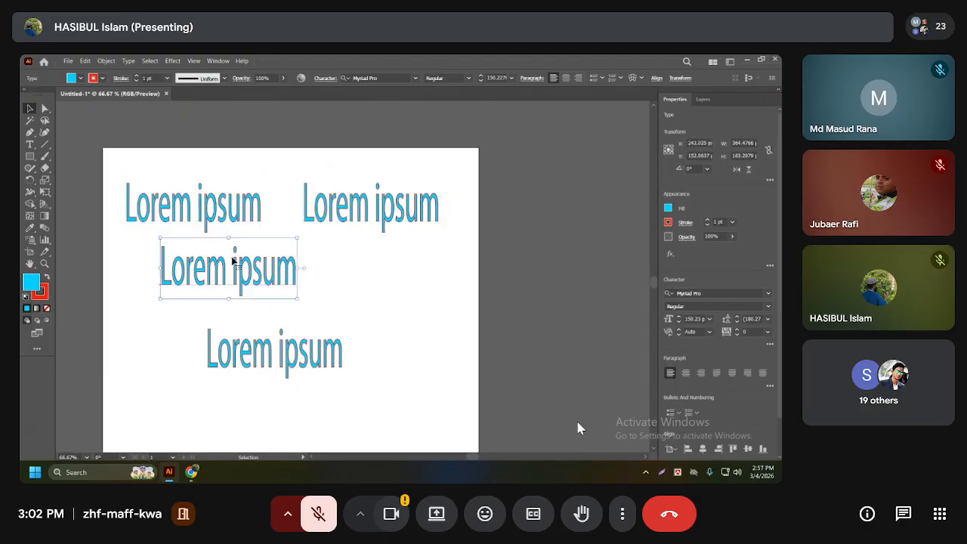
click(338, 221)
click(282, 353)
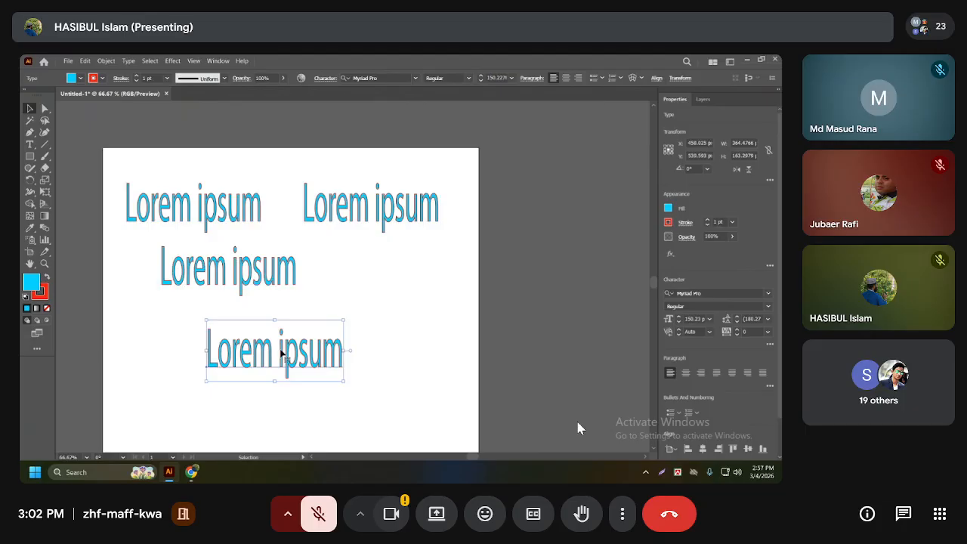
click(260, 293)
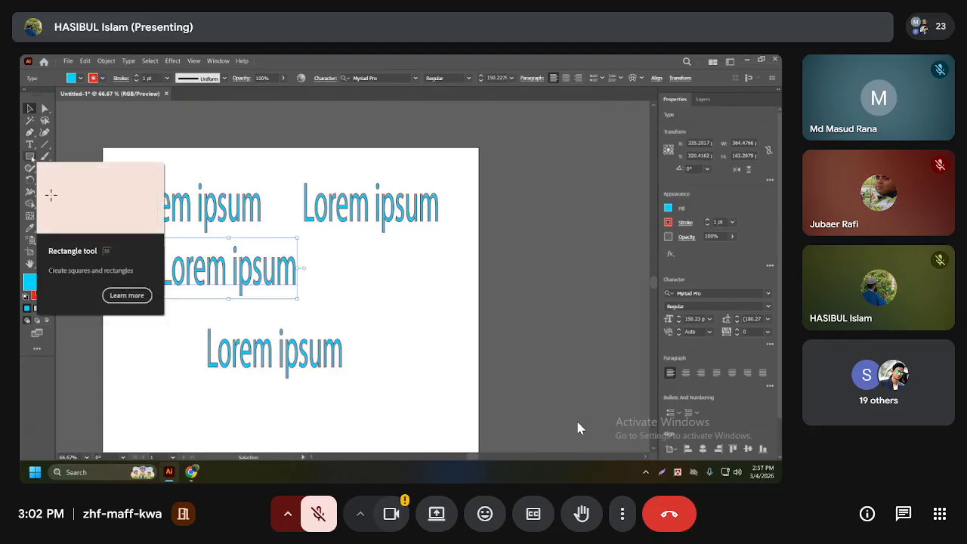
Draw a closed five-sided path with the Pen tool across the artboard's upper half and remove its fill
click(205, 205)
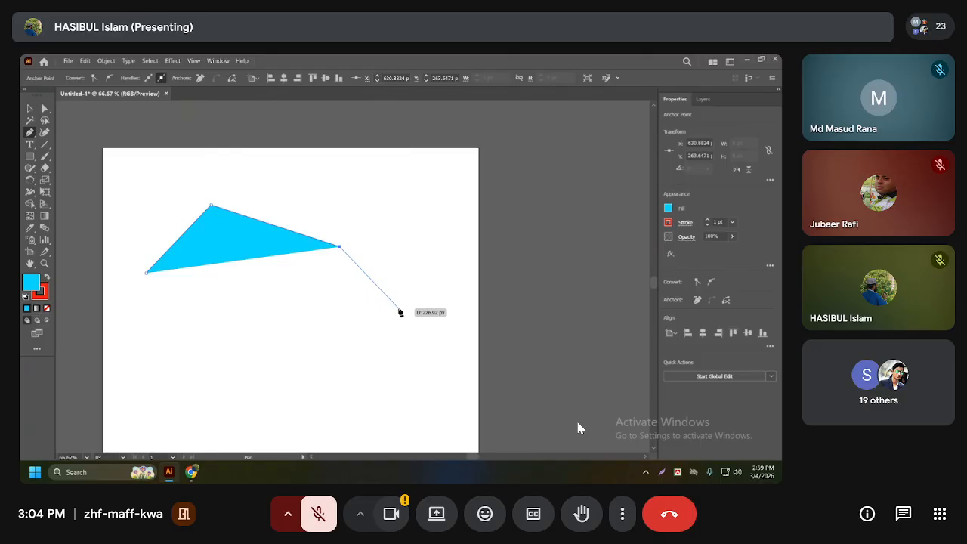
click(47, 309)
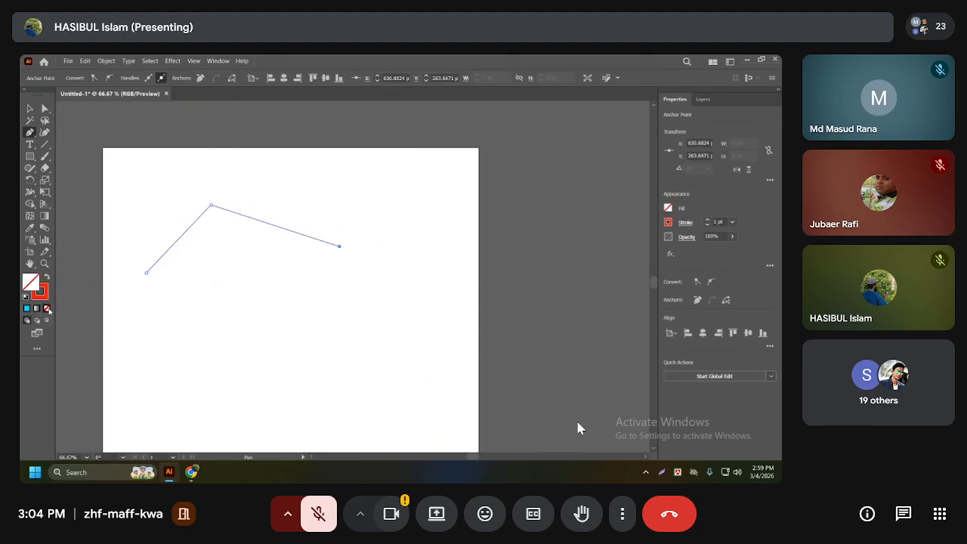
click(302, 331)
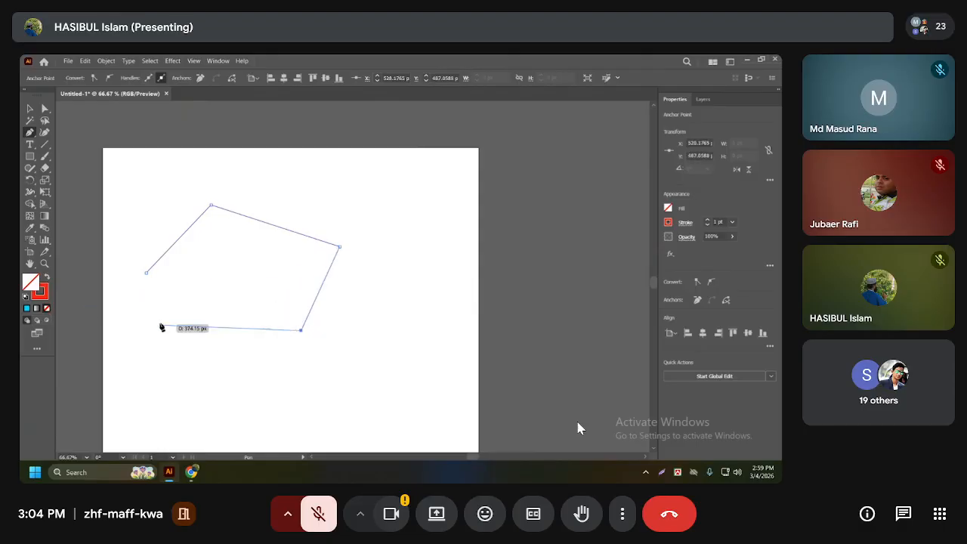
click(159, 318)
click(146, 272)
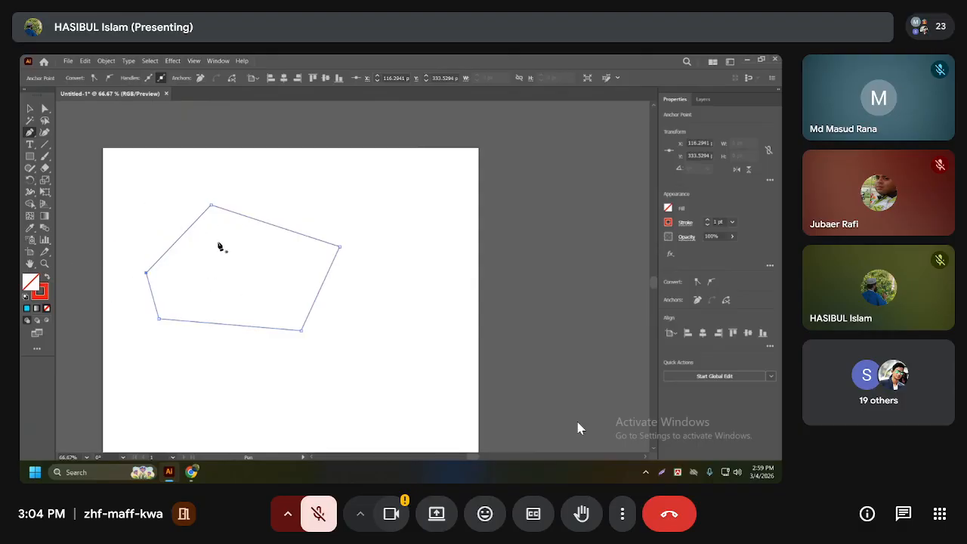
Set the five-sided path's stroke weight to 0.75 pt
click(709, 225)
click(708, 220)
click(707, 224)
click(734, 225)
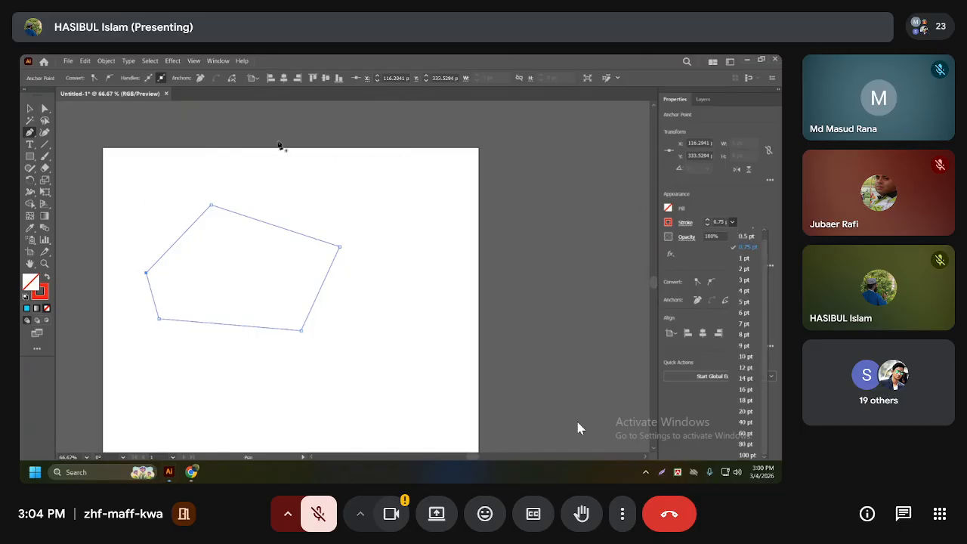
click(321, 187)
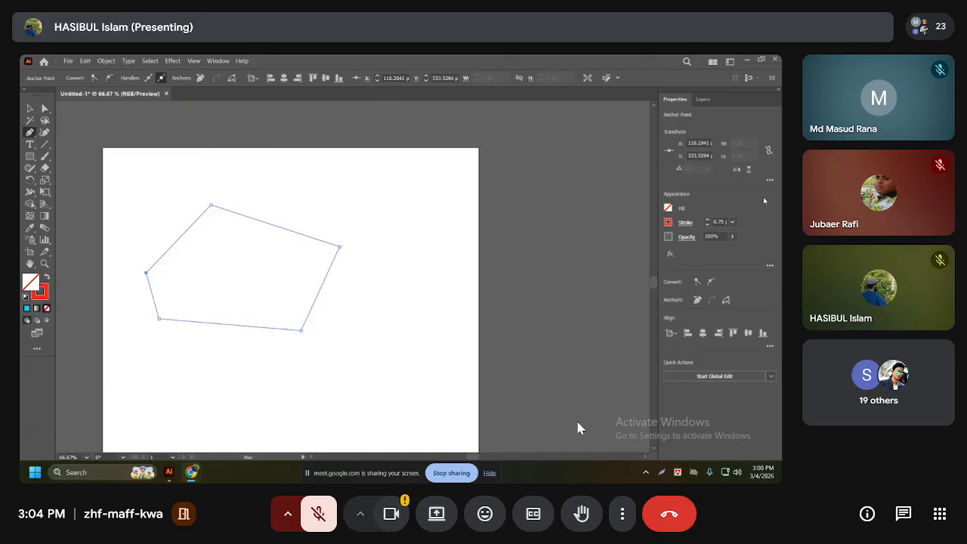
Create a new document from the recent custom 1000 x 1000 px preset
click(68, 60)
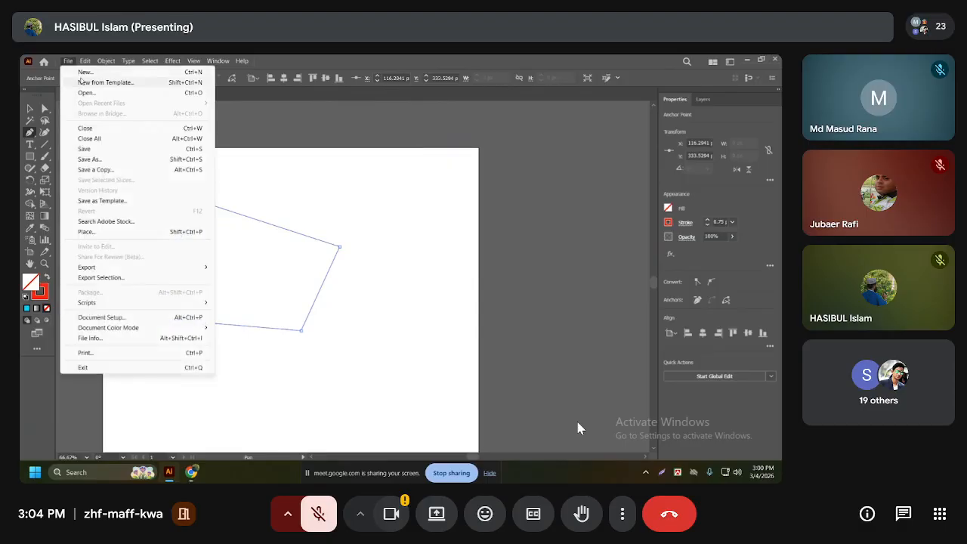
click(84, 72)
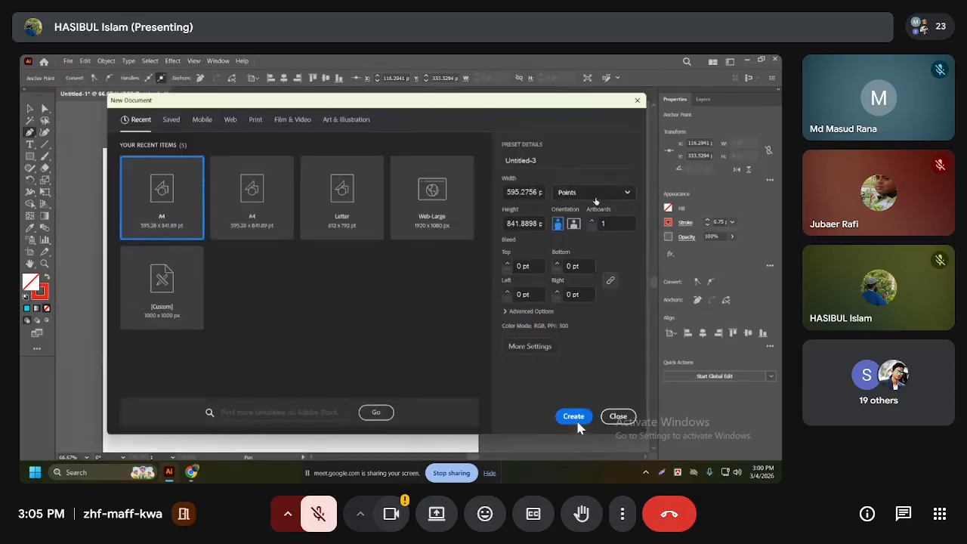
click(594, 194)
click(575, 352)
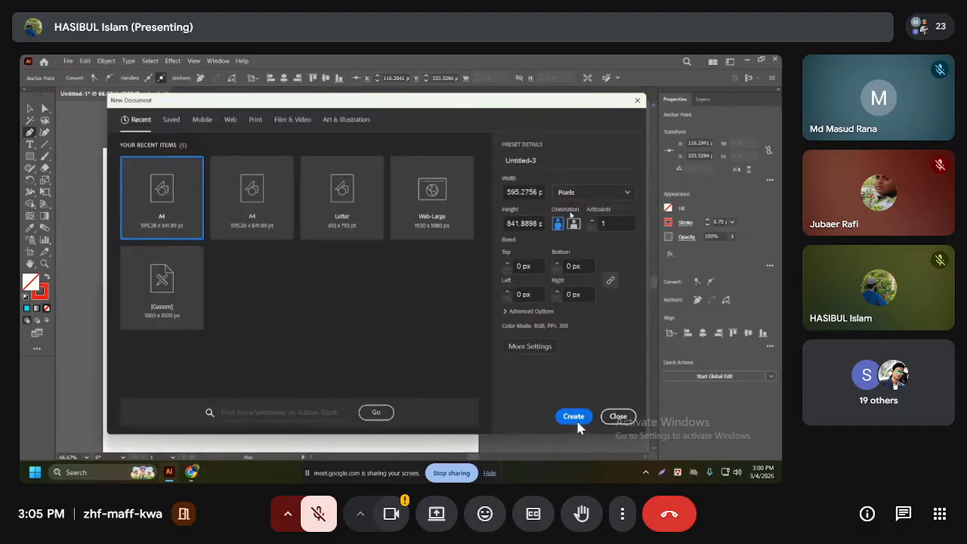
click(162, 298)
click(573, 418)
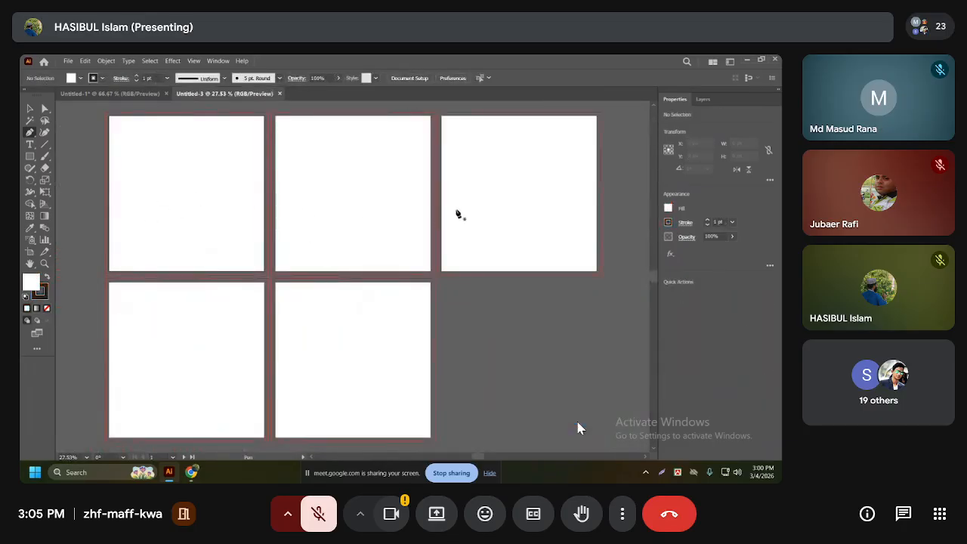
Draw a closed four-sided path with the Pen tool on the first artboard
click(155, 184)
click(208, 161)
click(204, 216)
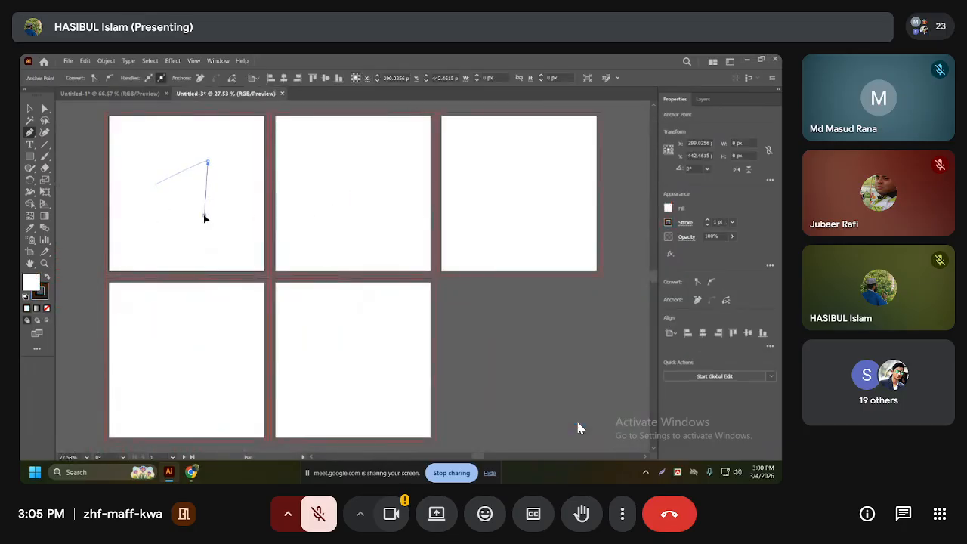
click(167, 234)
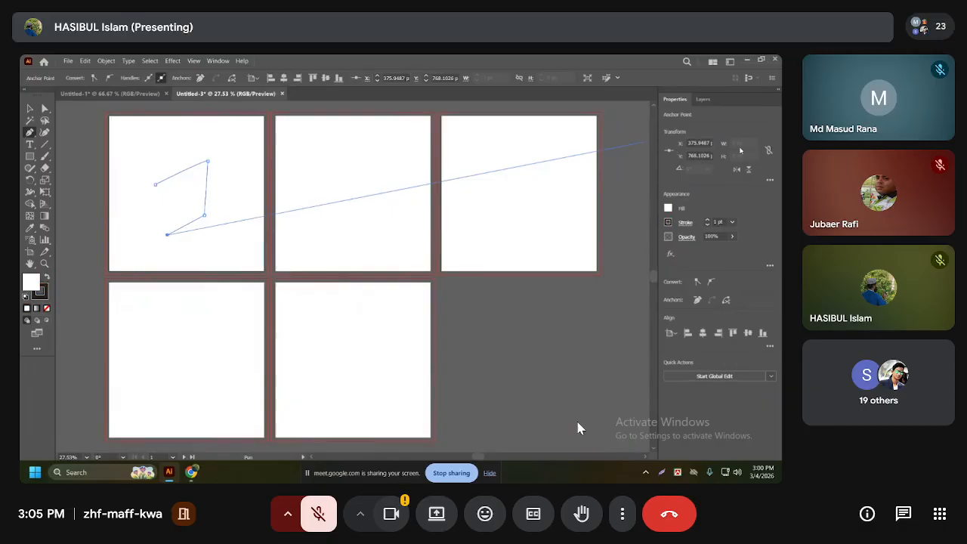
click(155, 186)
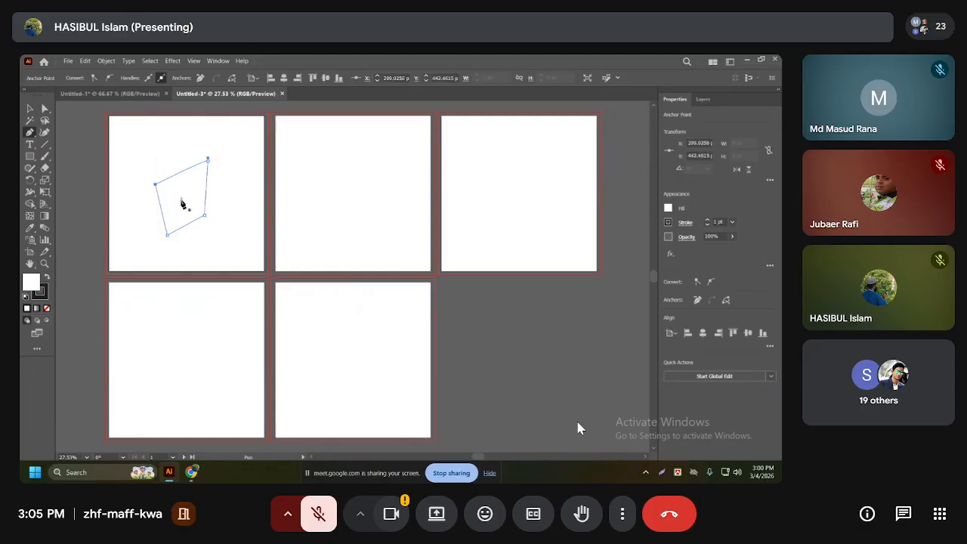
Zoom in on the four-sided path and check the available stroke weights and their unit without changing the weight
scroll(152, 194, up, 6)
scroll(154, 174, down, 4)
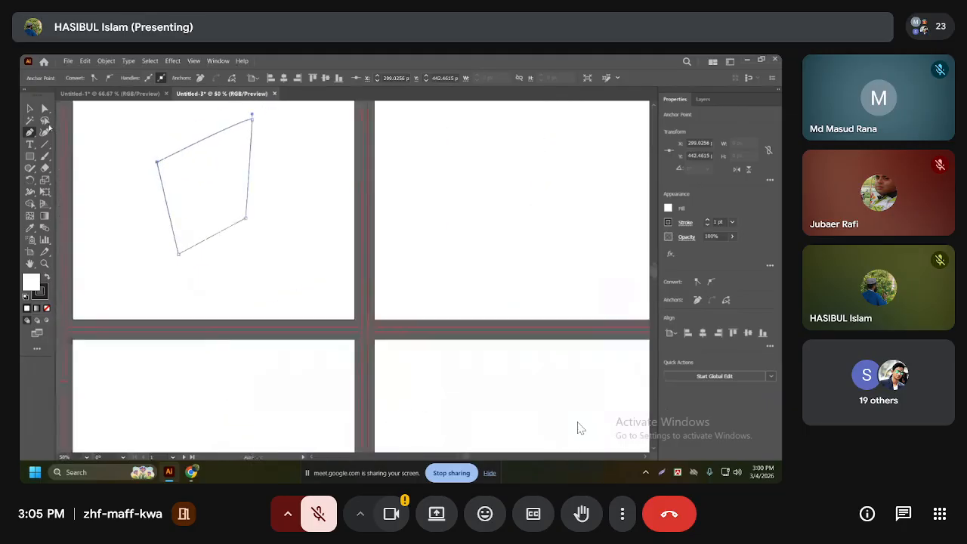
key(v)
scroll(356, 238, up, 1)
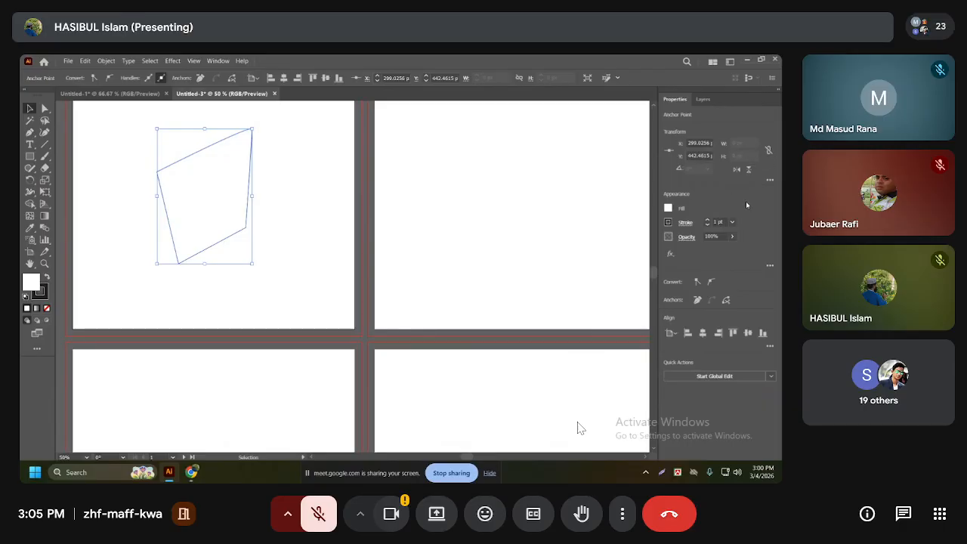
click(731, 222)
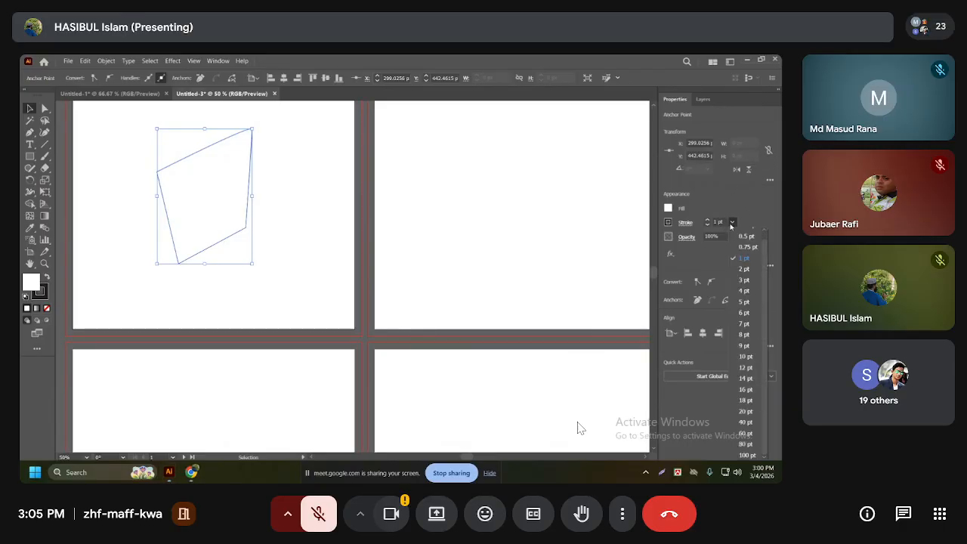
click(738, 146)
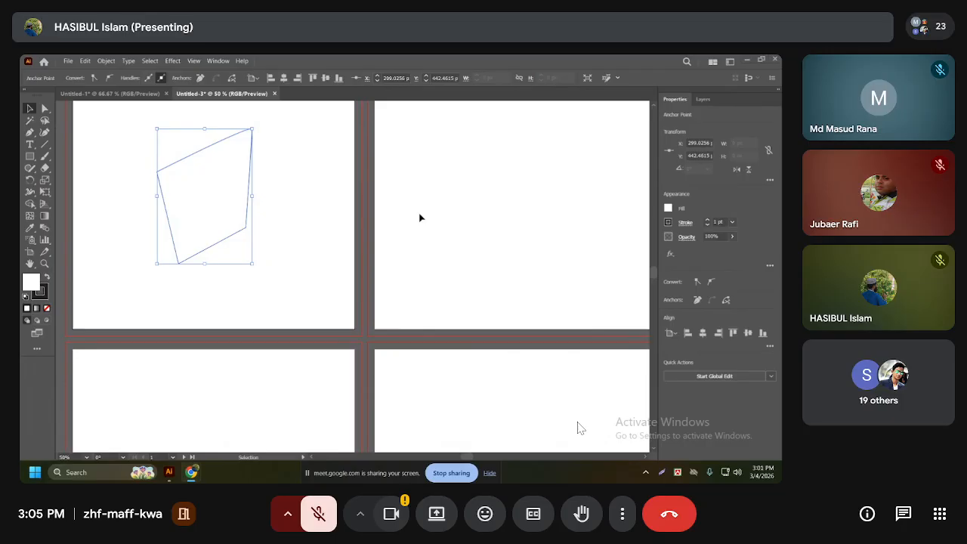
Return to the Untitled-1 document and reselect the five-sided path
click(115, 96)
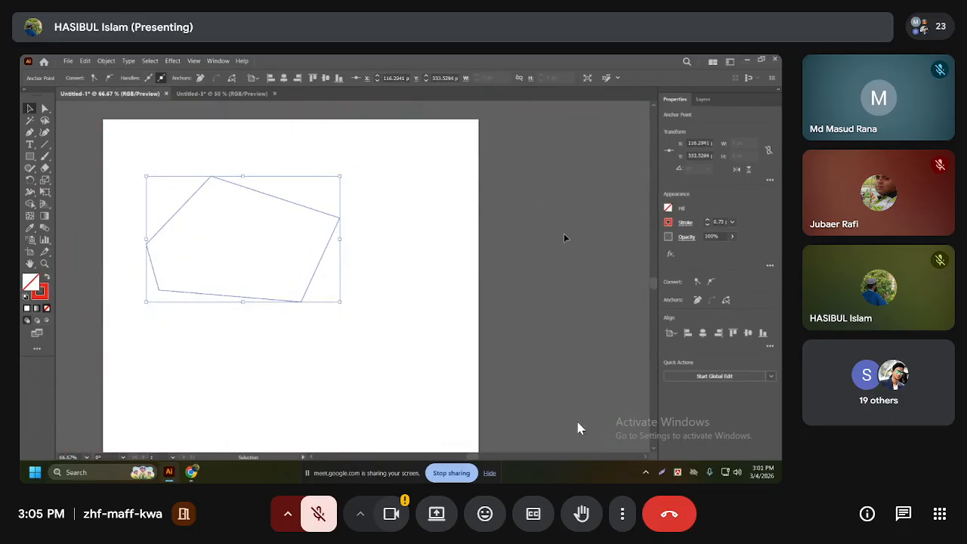
click(375, 230)
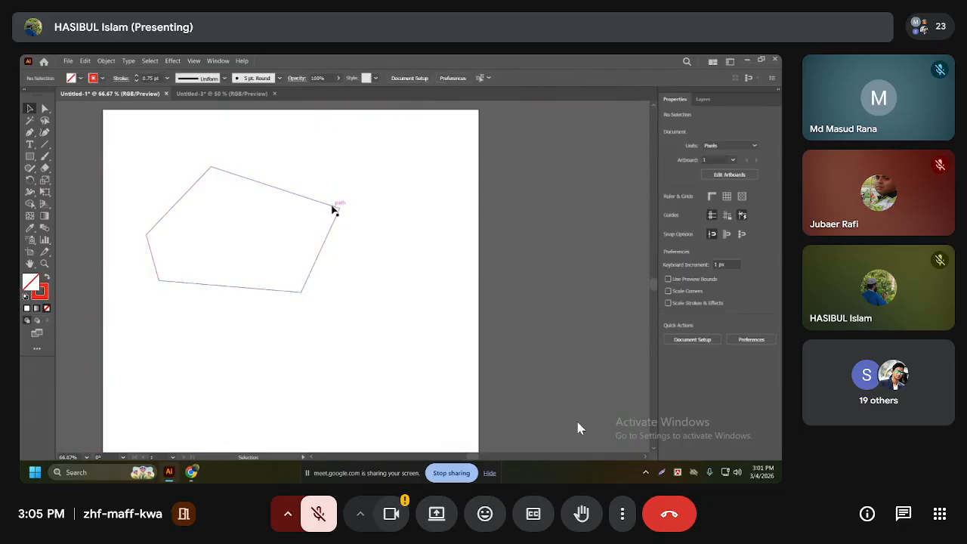
click(335, 210)
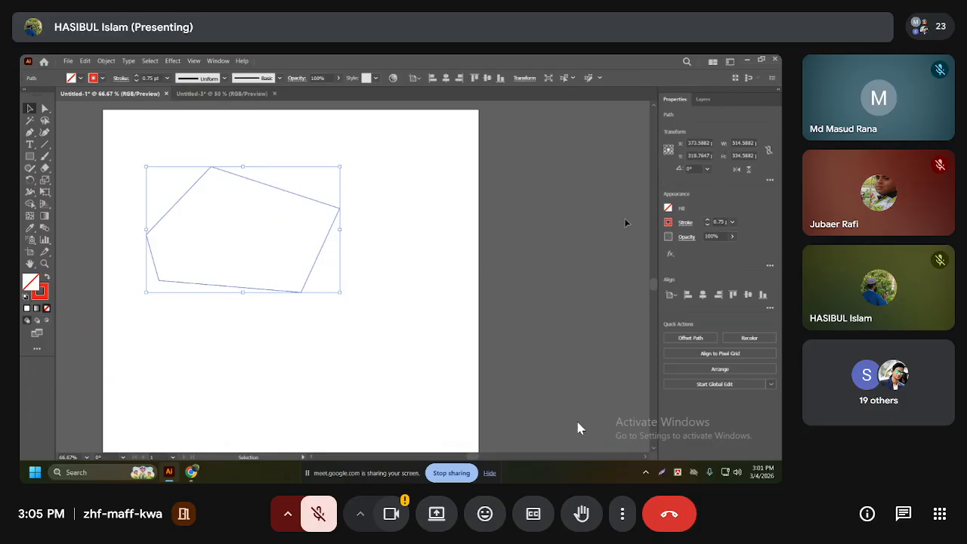
Inspect the unit of the width value in the Rectangle size dialog and dismiss it without creating a shape
click(30, 156)
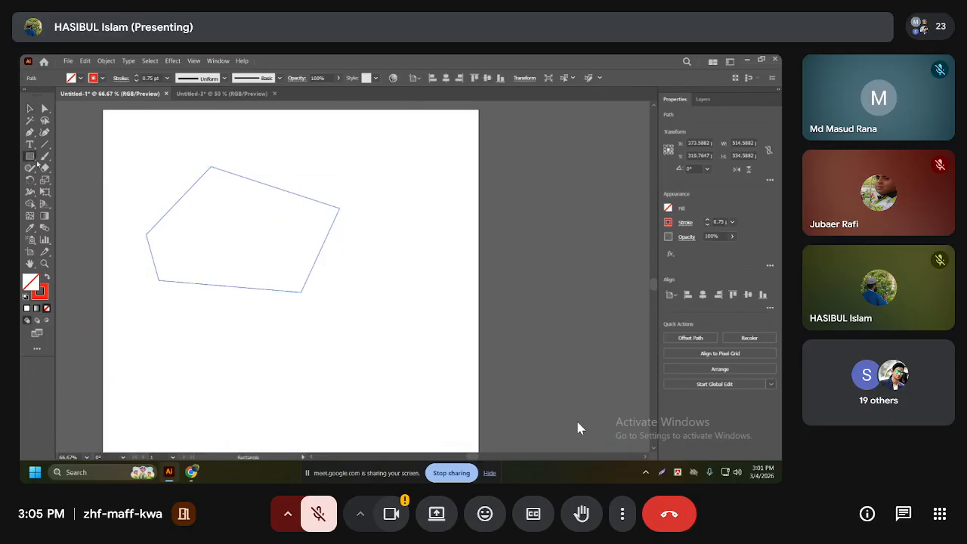
click(373, 341)
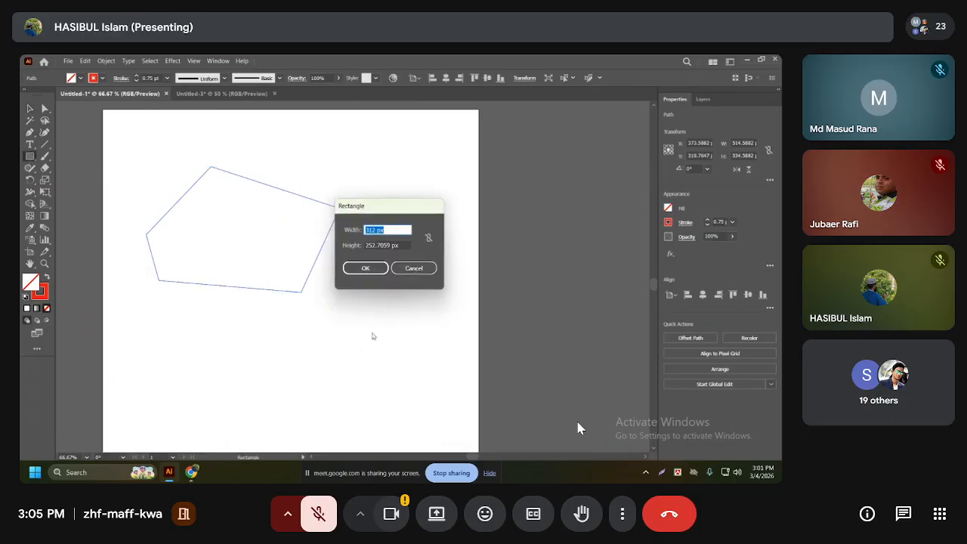
click(390, 233)
drag(377, 231, 393, 232)
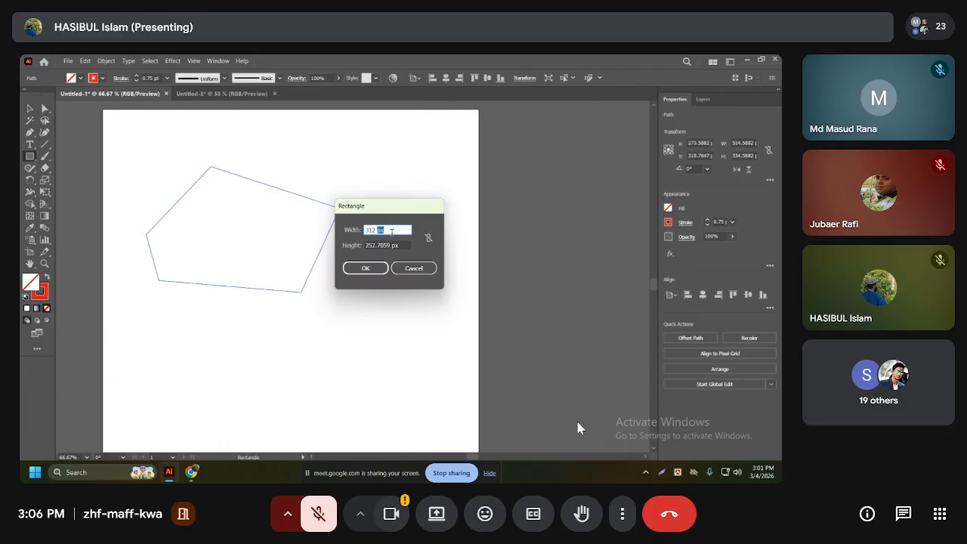
click(413, 270)
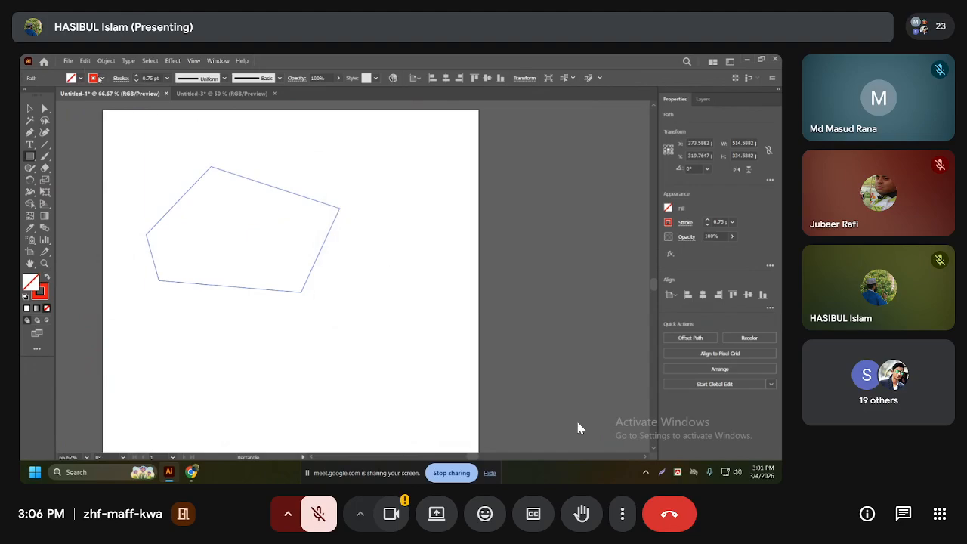
Create a new document from the 1000 x 1000 px custom preset with five artboards, using inches as its unit
click(68, 61)
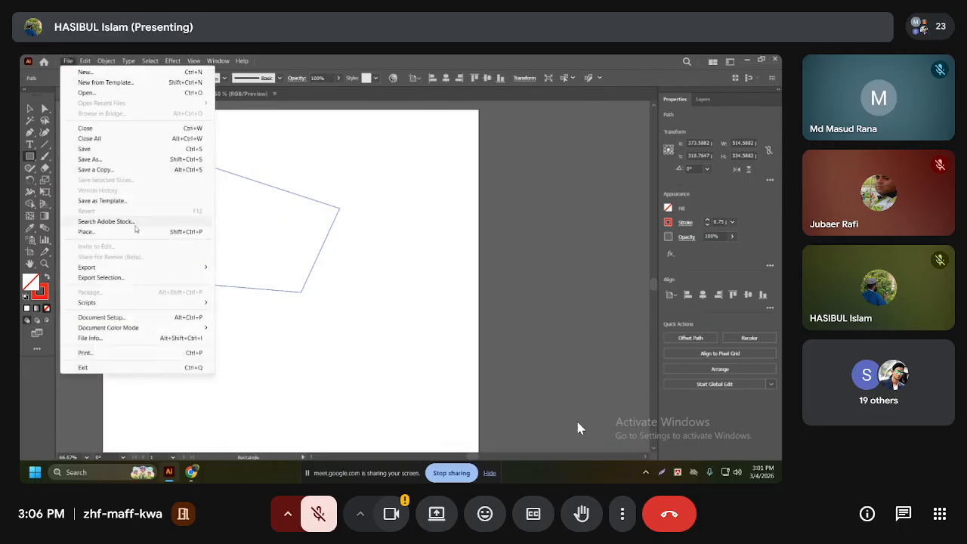
click(86, 72)
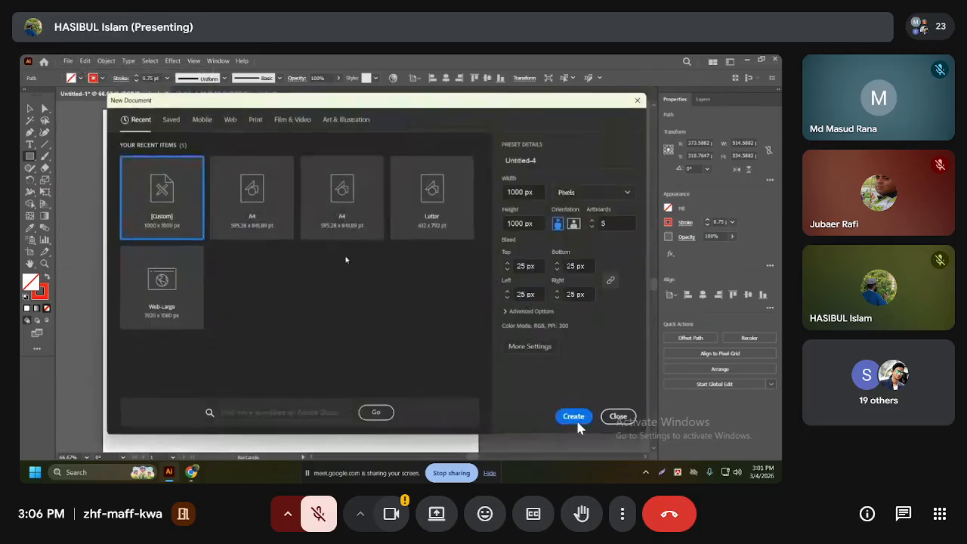
click(593, 192)
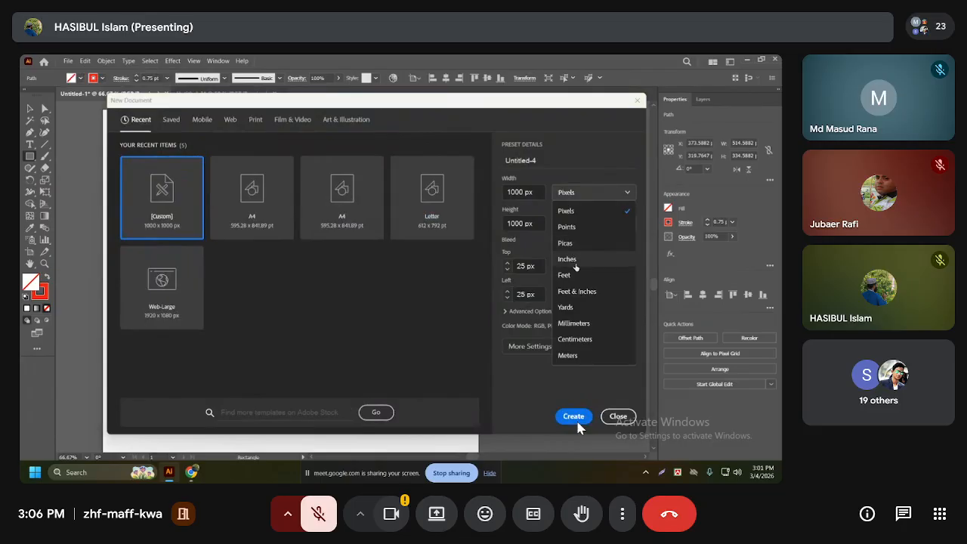
click(574, 259)
click(576, 420)
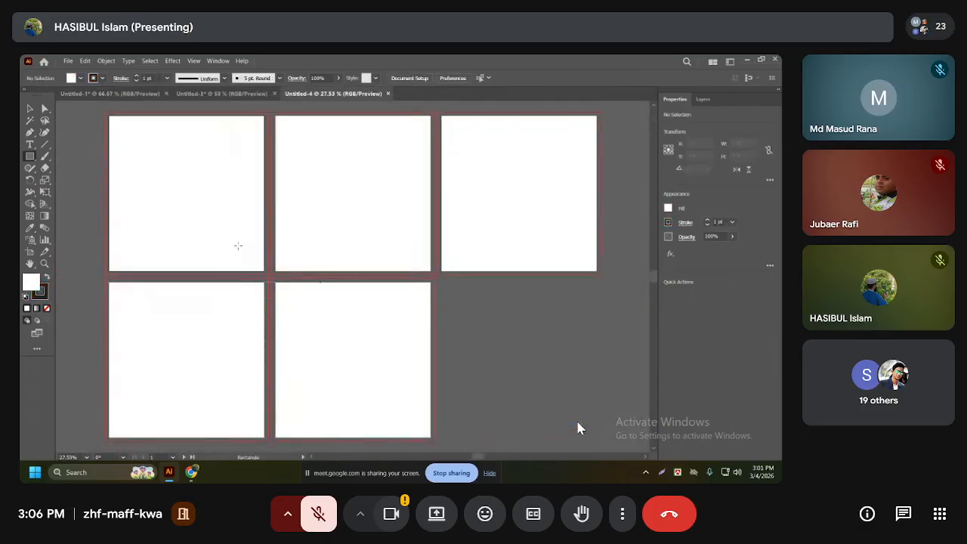
Create a 4 in by 4 in rectangle on the first artboard using exact dimensions
click(152, 190)
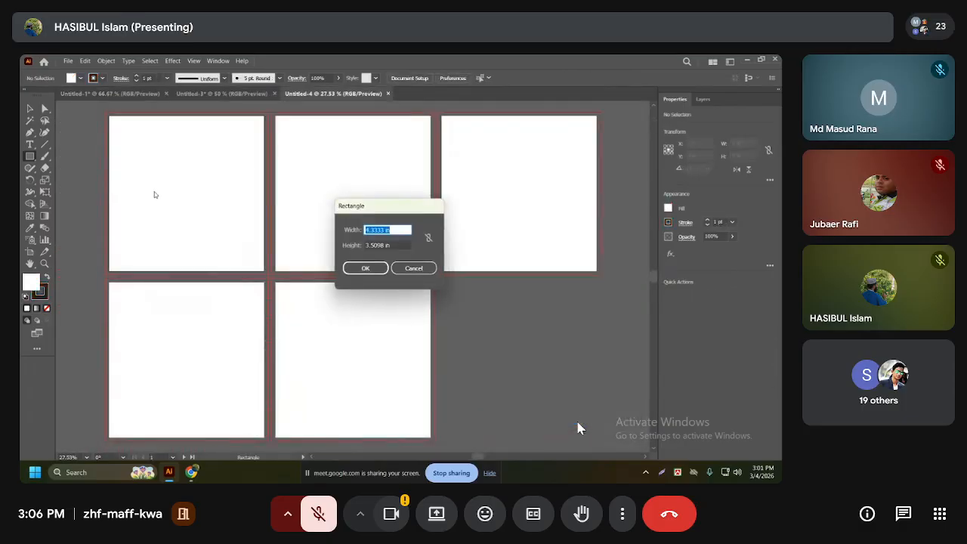
click(400, 227)
drag(400, 227, 361, 230)
text(4)
key(Tab)
text(4)
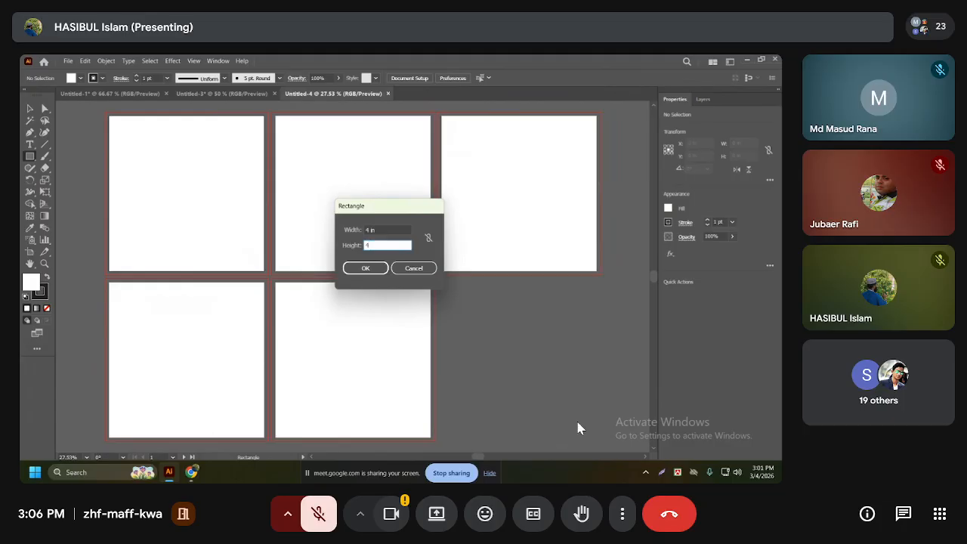
click(366, 268)
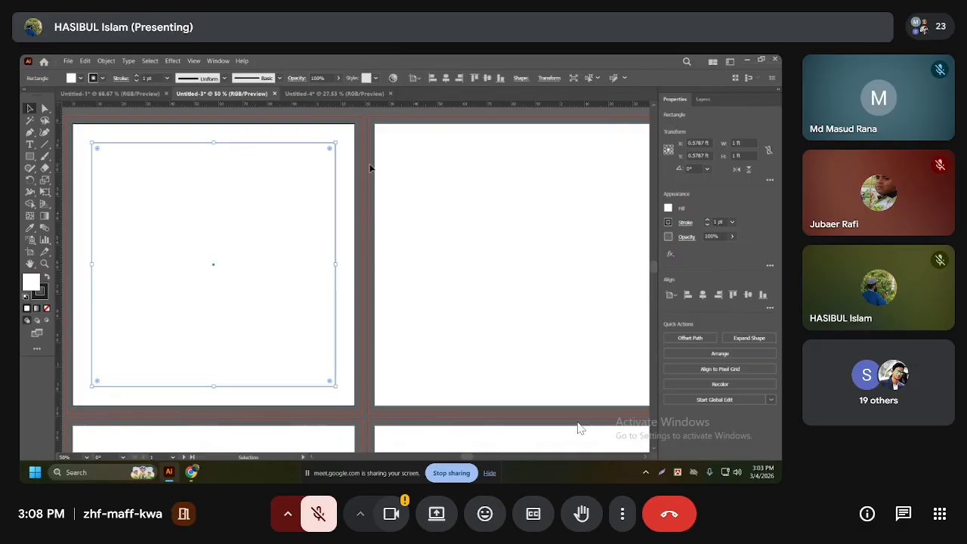
Close the Untitled-3, Untitled-4 and Untitled-1 documents without saving any changes
click(274, 93)
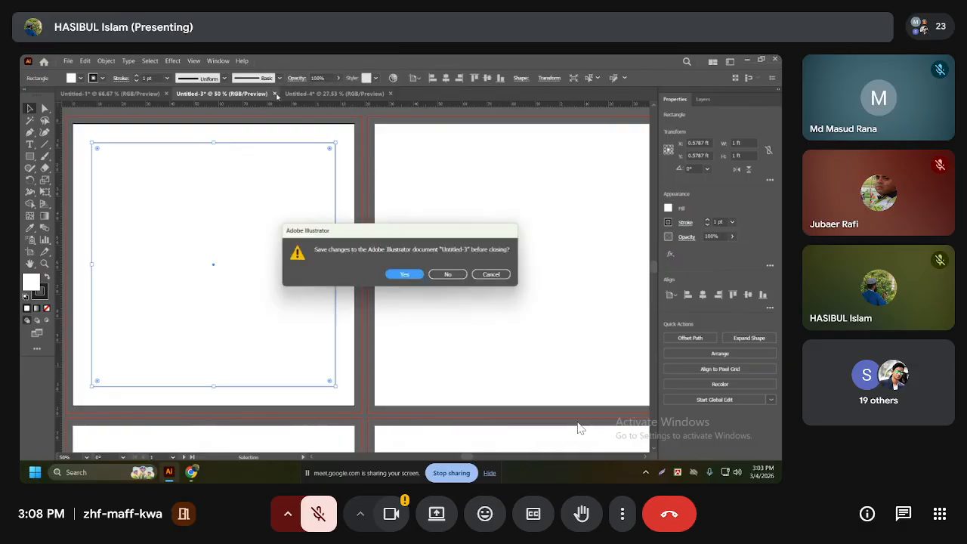
click(455, 277)
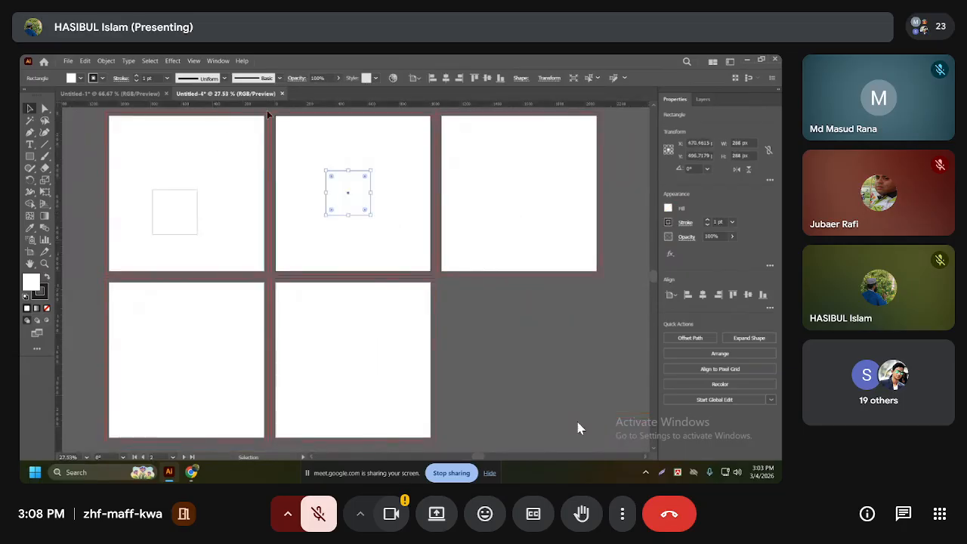
click(282, 93)
click(452, 276)
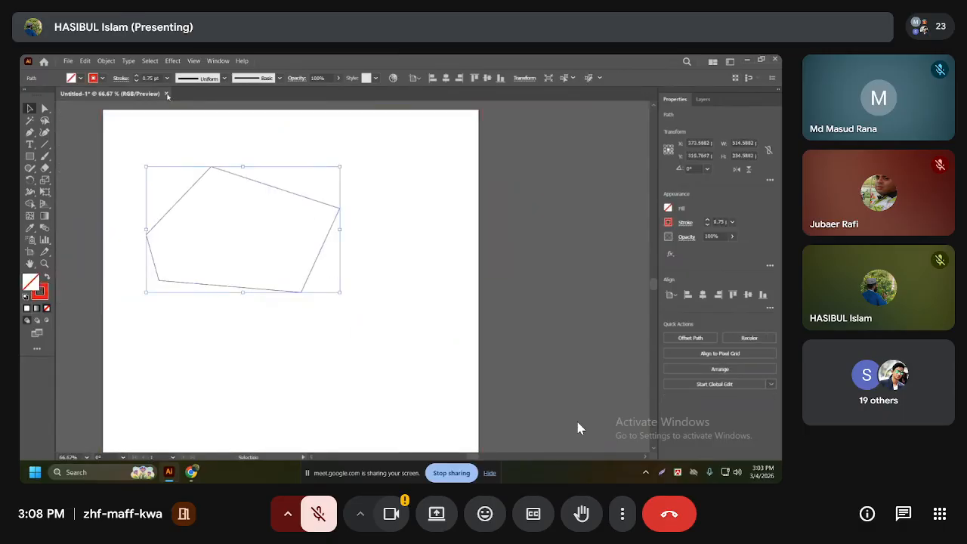
click(167, 93)
click(450, 276)
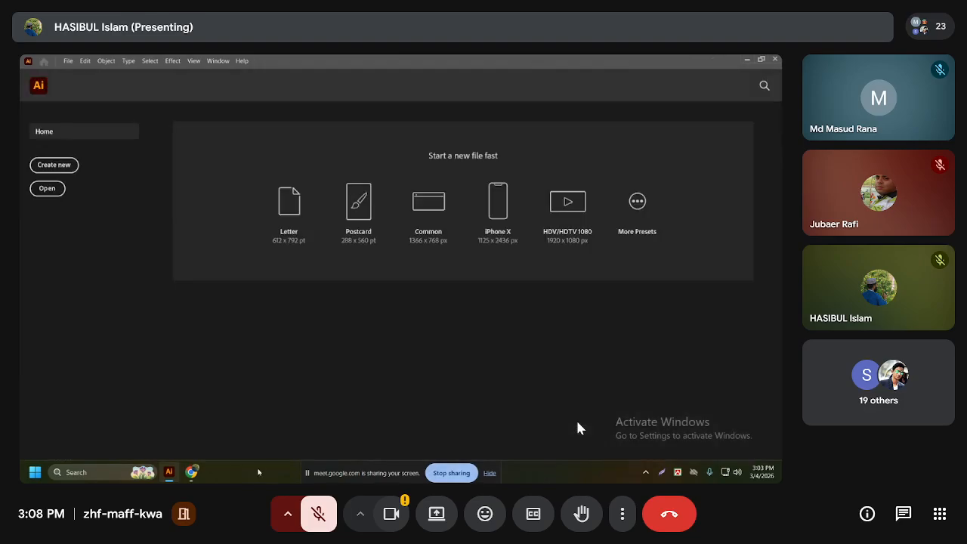
Switch to Chrome and search Google Images for "business card"
mouse_move(191, 472)
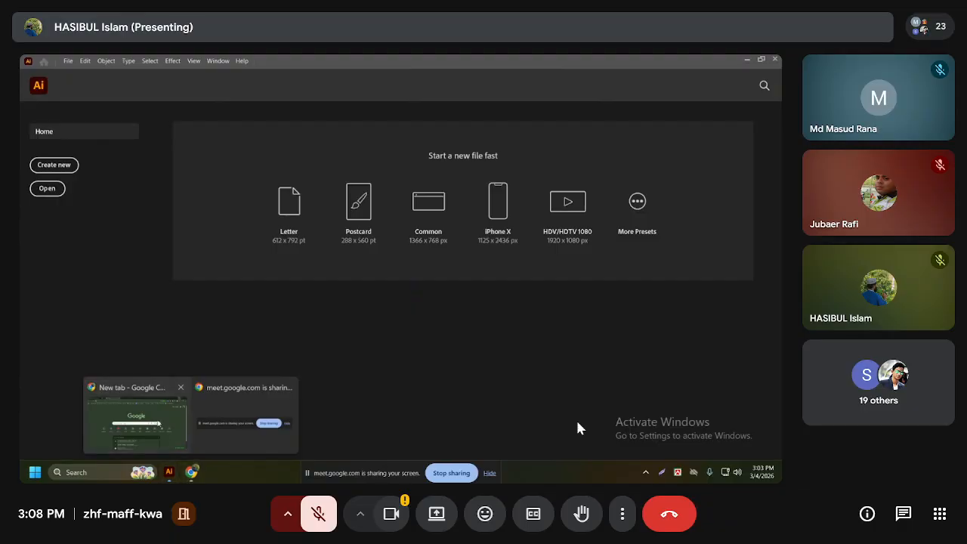
click(152, 414)
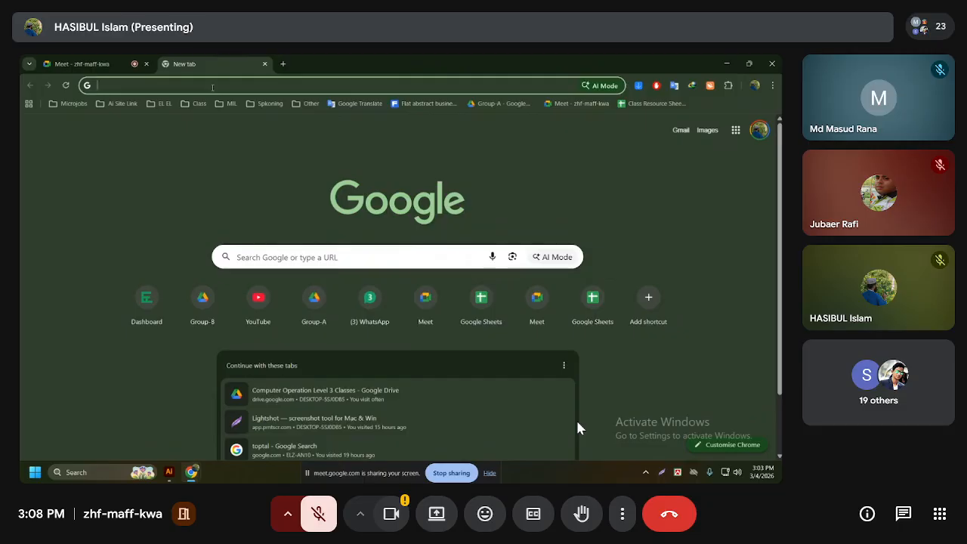
text(busin)
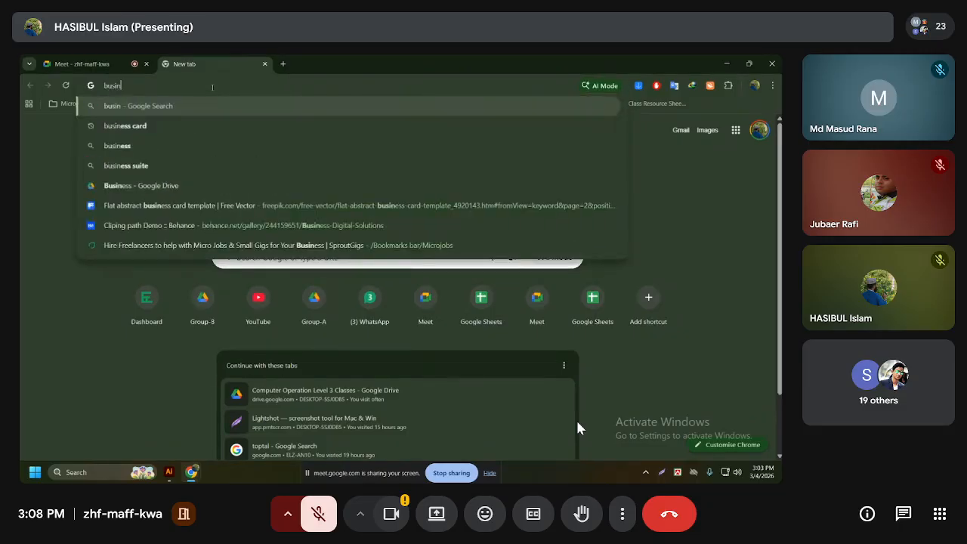
text(ess)
key(Down)
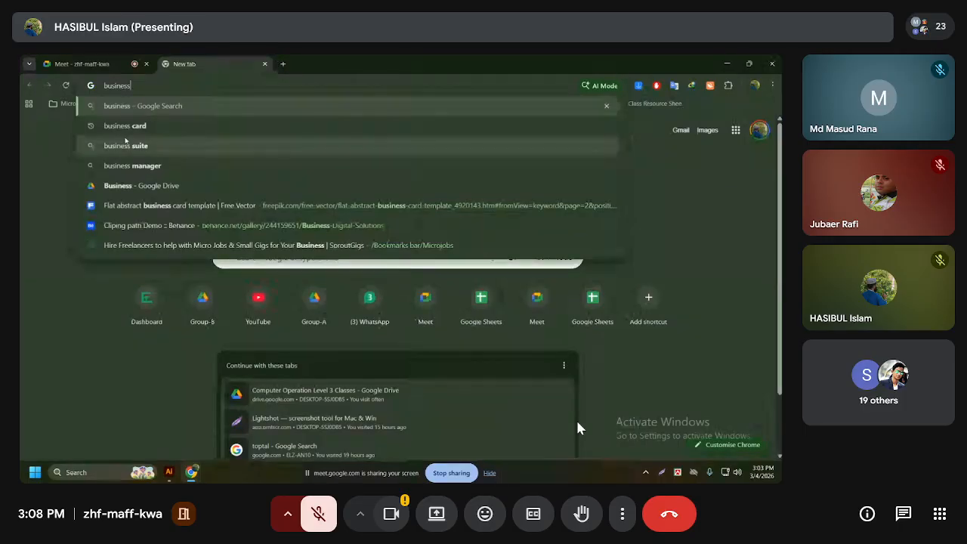
key(Return)
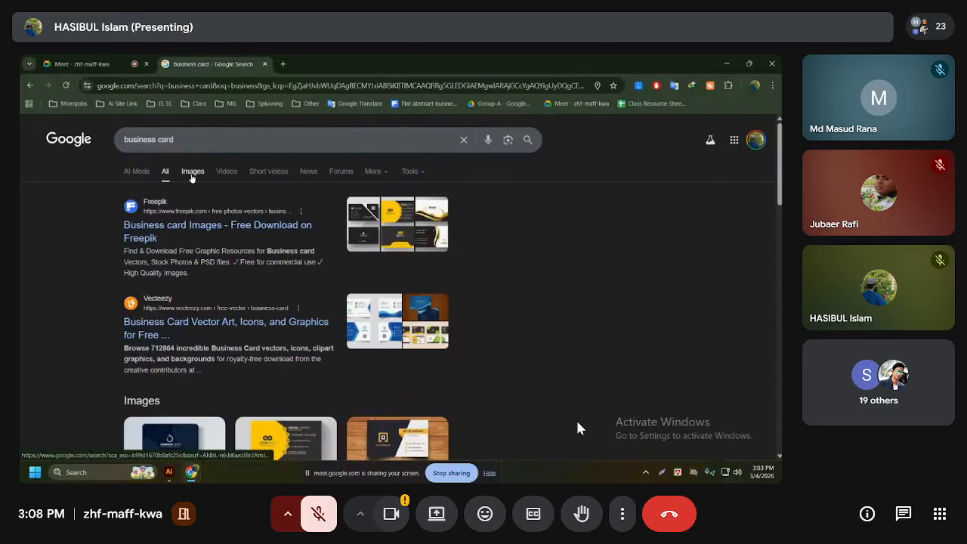
click(192, 172)
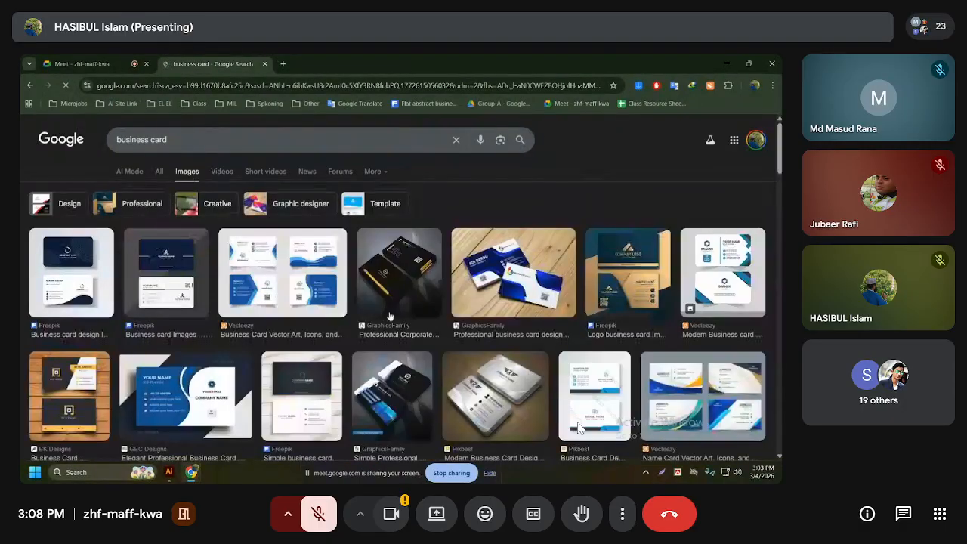
Browse the business card images, preview the blue Elegant Professional Business Card Template, and open a new browser tab
scroll(579, 429, down, 3)
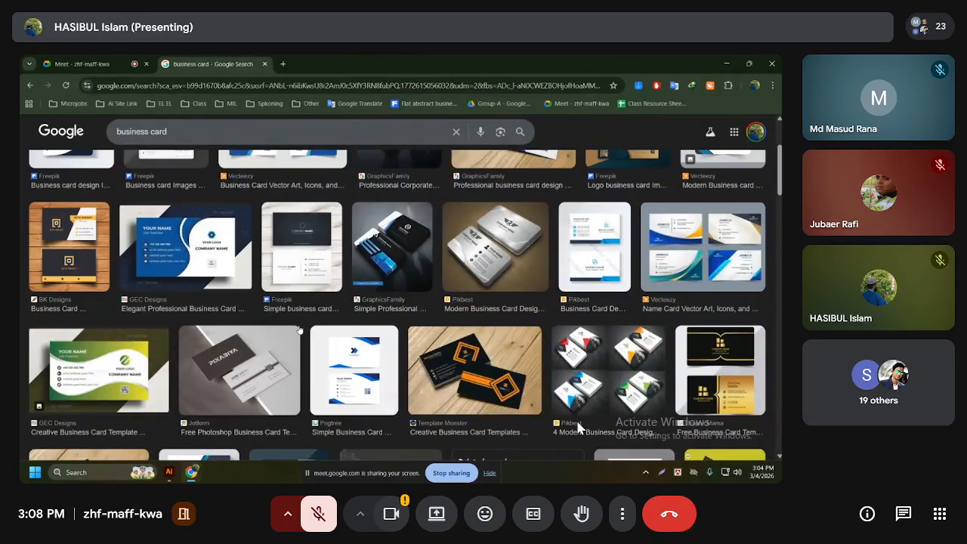
click(174, 272)
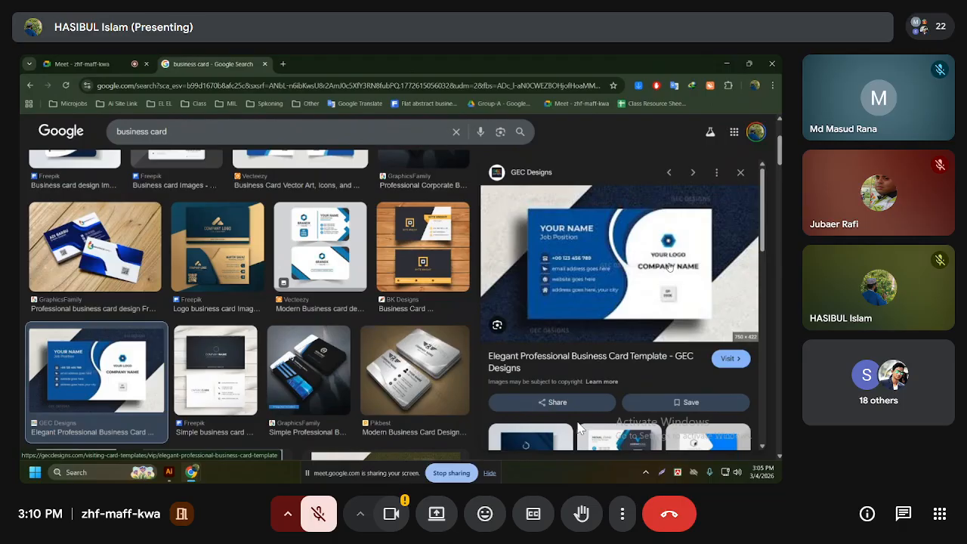
key(ctrl+t)
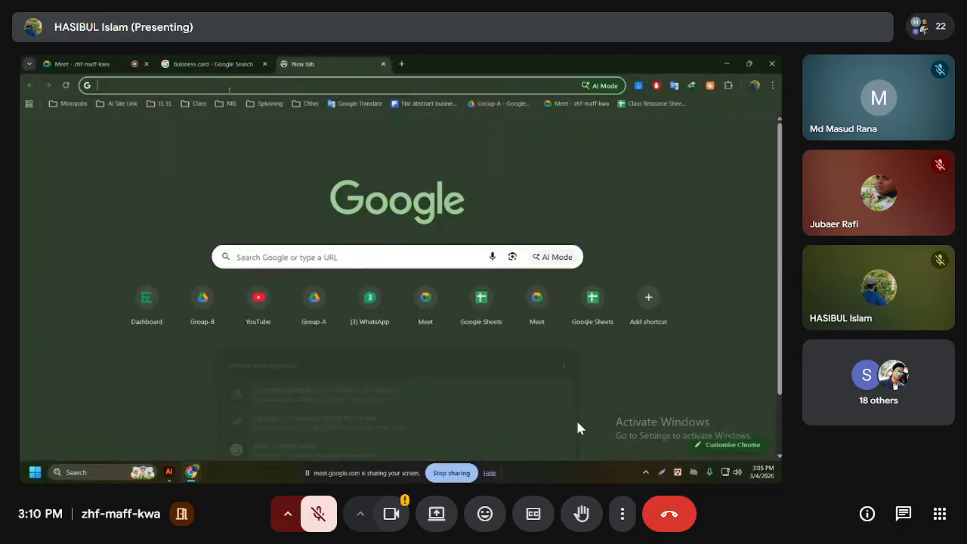
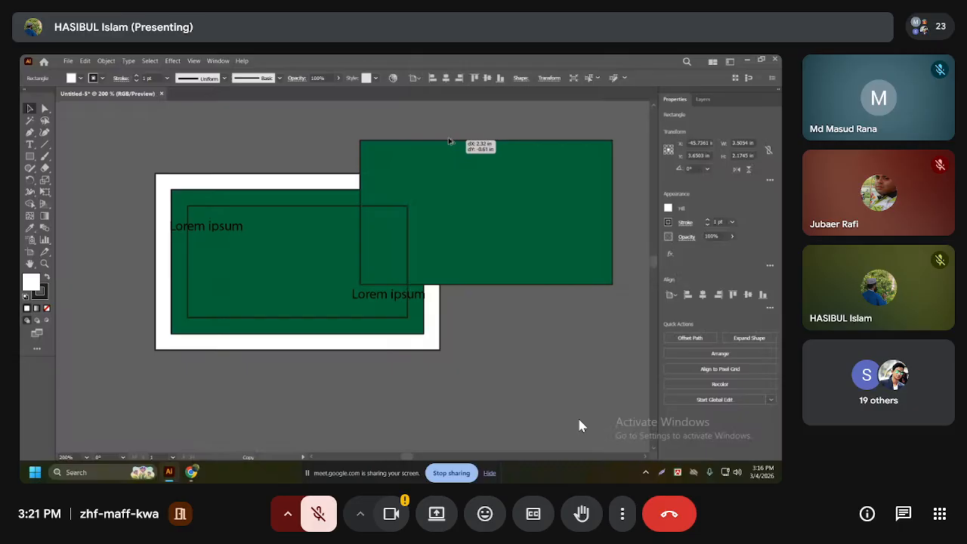
Duplicate the green rectangle beyond the card's upper-right corner and give the copy a red stroke and no fill
drag(449, 140, 442, 135)
click(80, 78)
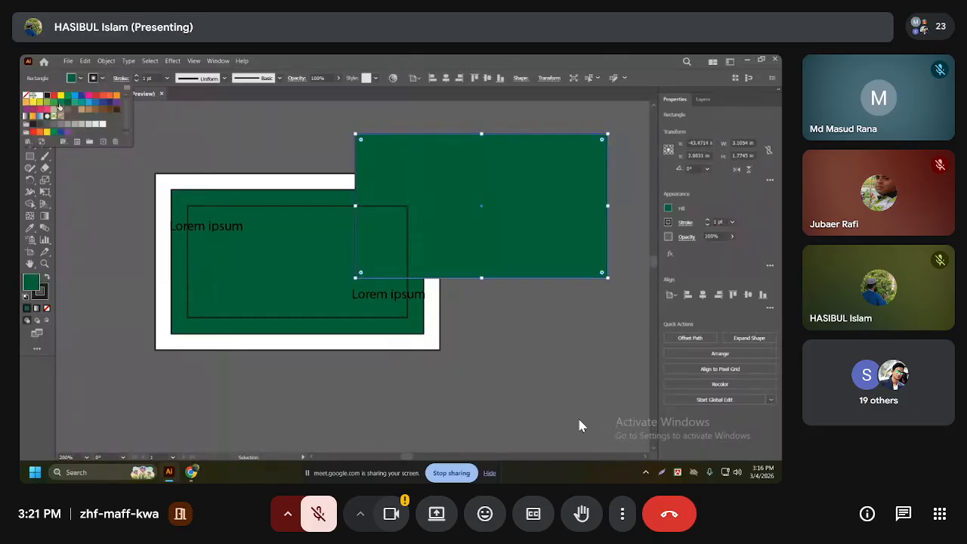
click(54, 96)
click(82, 80)
click(80, 78)
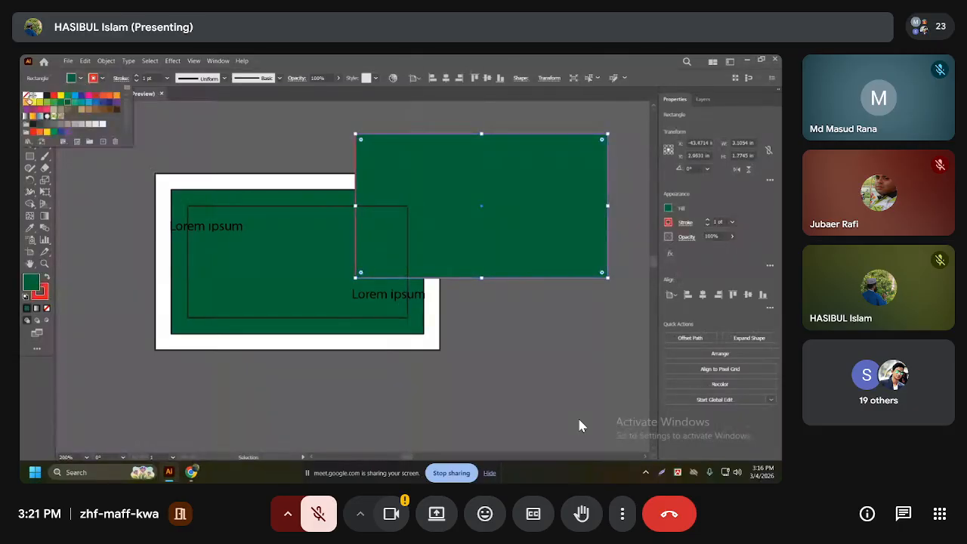
click(28, 97)
click(222, 132)
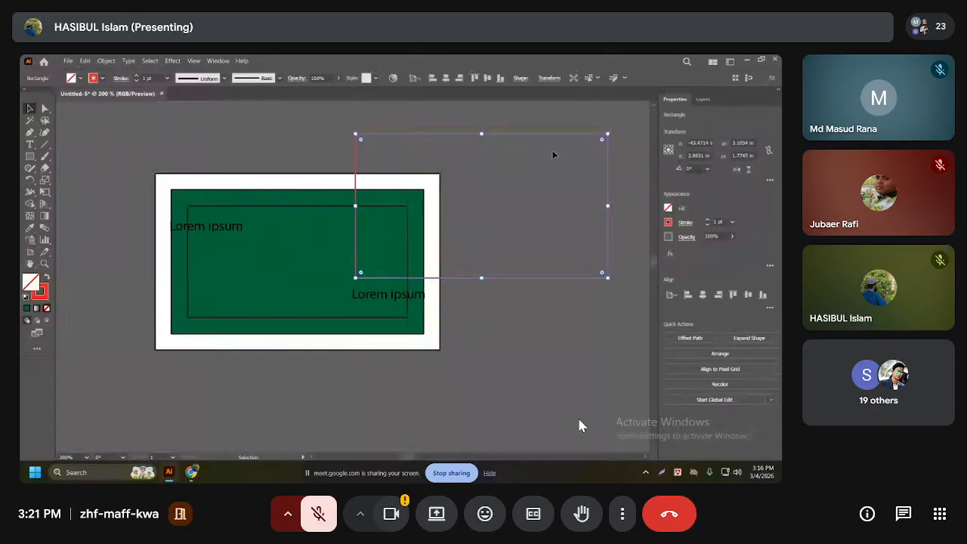
Move the red outline over the green rectangle, offset slightly to the left, and examine the mismatch along both side edges
mouse_move(550, 136)
mouse_down()
mouse_move(517, 216)
mouse_move(412, 242)
mouse_move(357, 190)
mouse_up()
scroll(409, 297, up, 3)
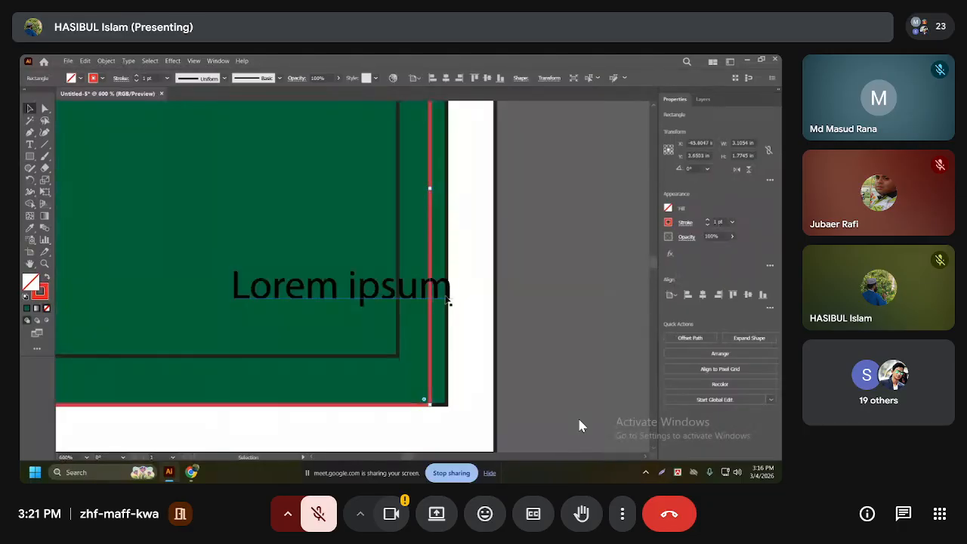
scroll(449, 301, down, 3)
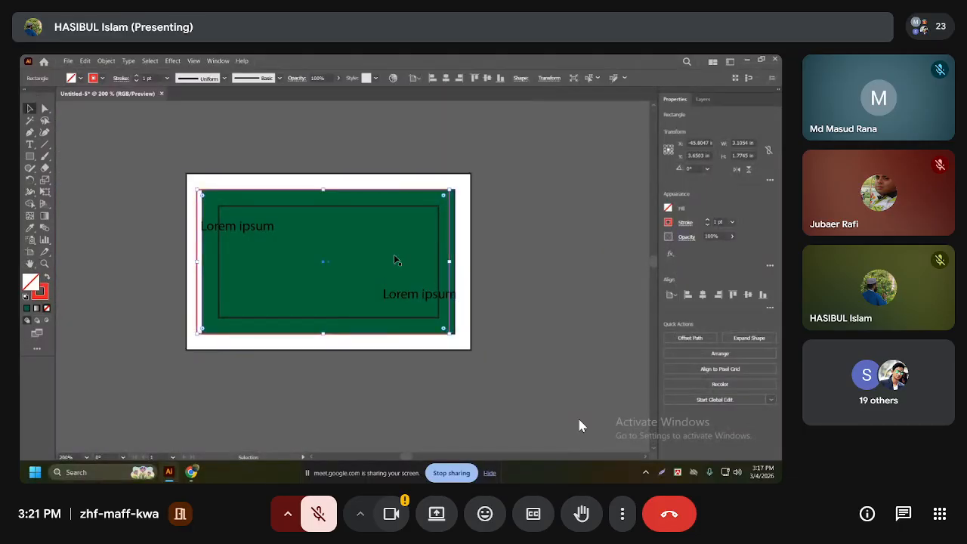
scroll(219, 240, up, 4)
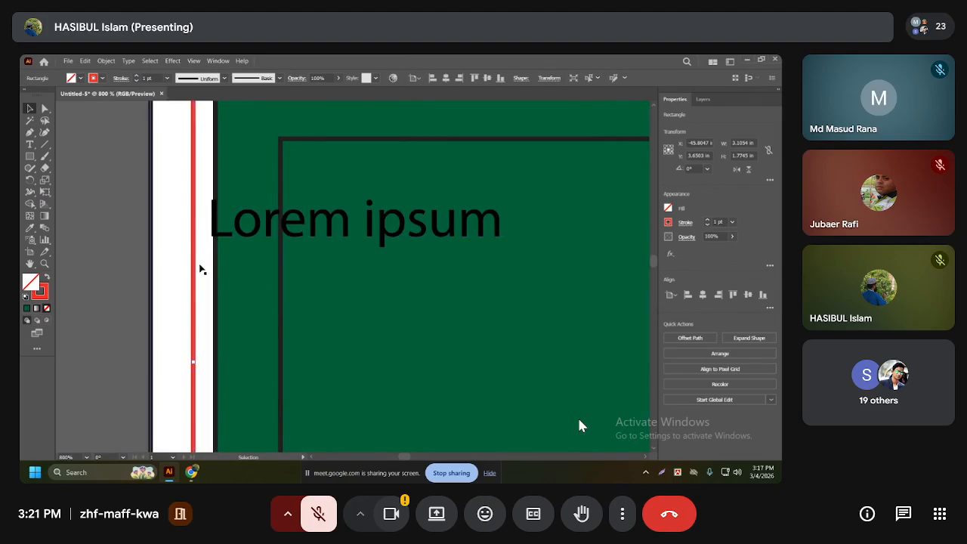
scroll(201, 270, down, 2)
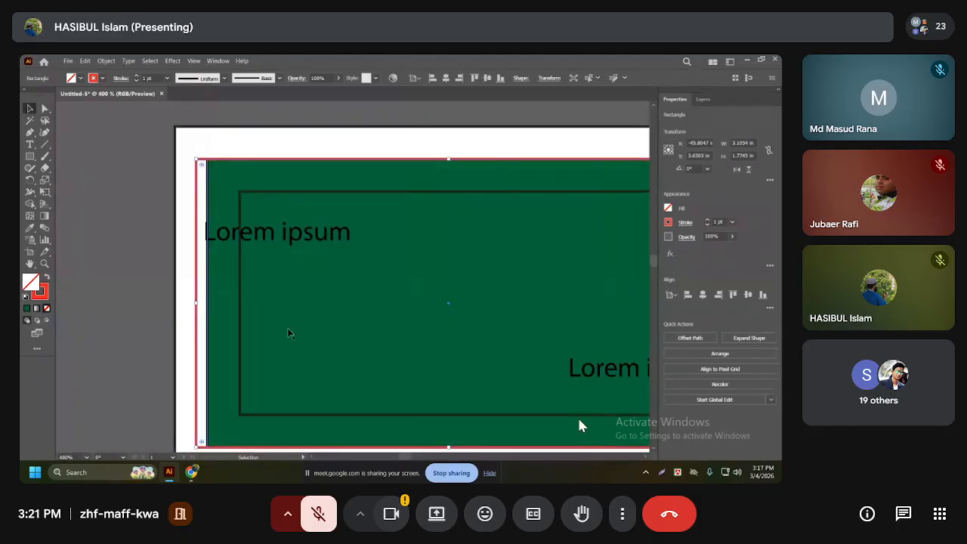
scroll(201, 325, down, 2)
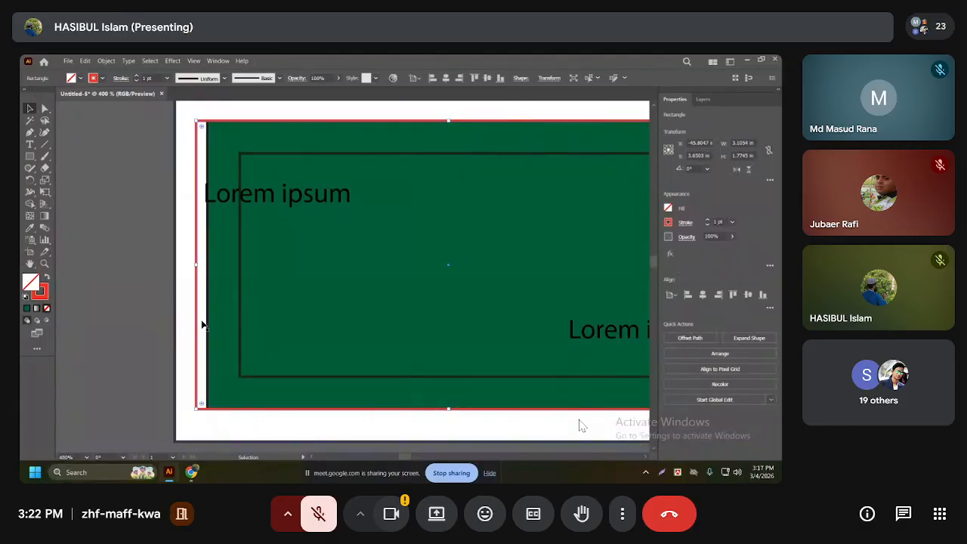
scroll(202, 323, down, 2)
scroll(197, 324, down, 2)
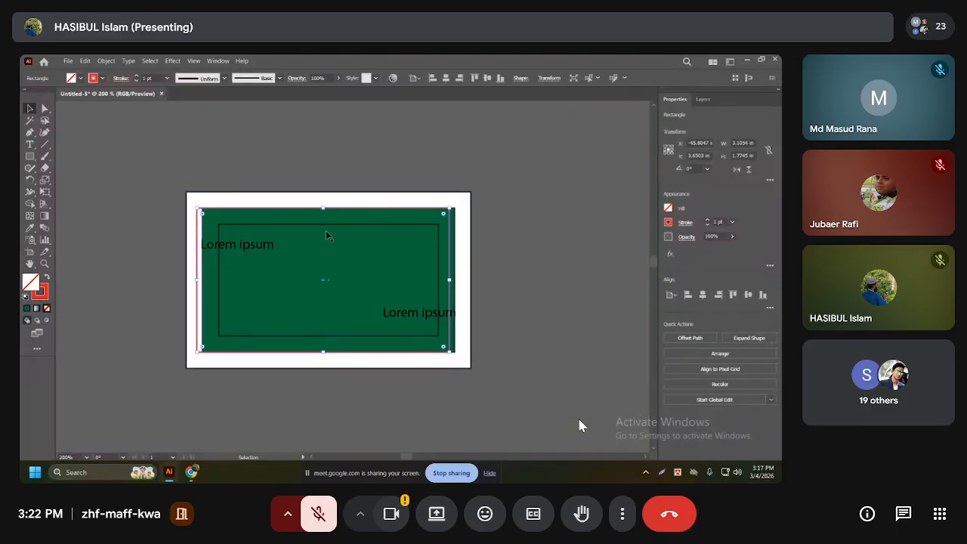
Fill the outer white rectangle with the same dark green as the inner one and examine its left edge
click(255, 199)
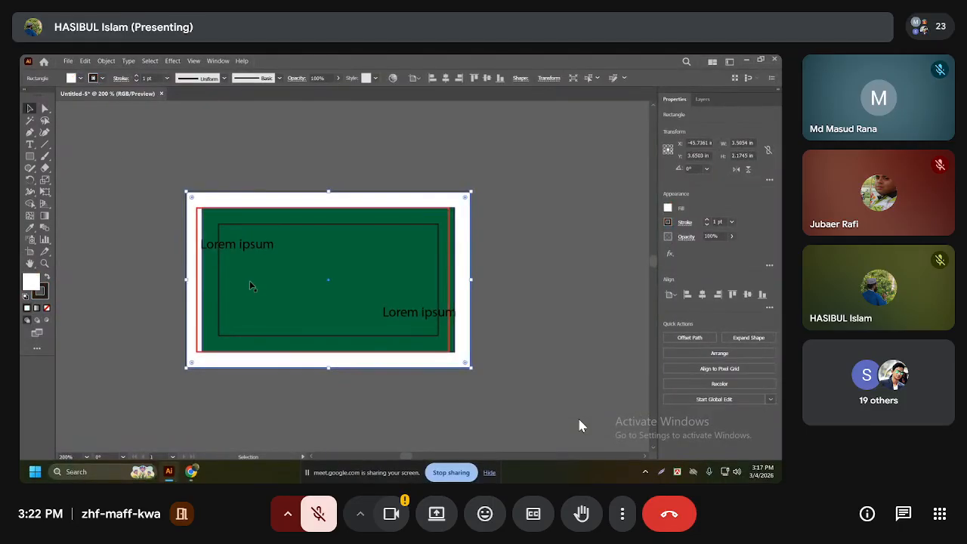
click(82, 79)
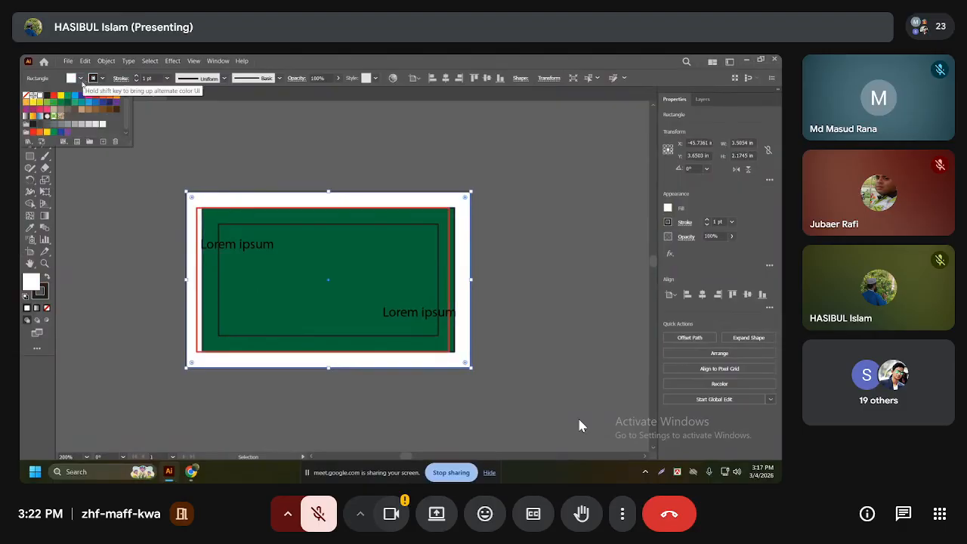
click(67, 102)
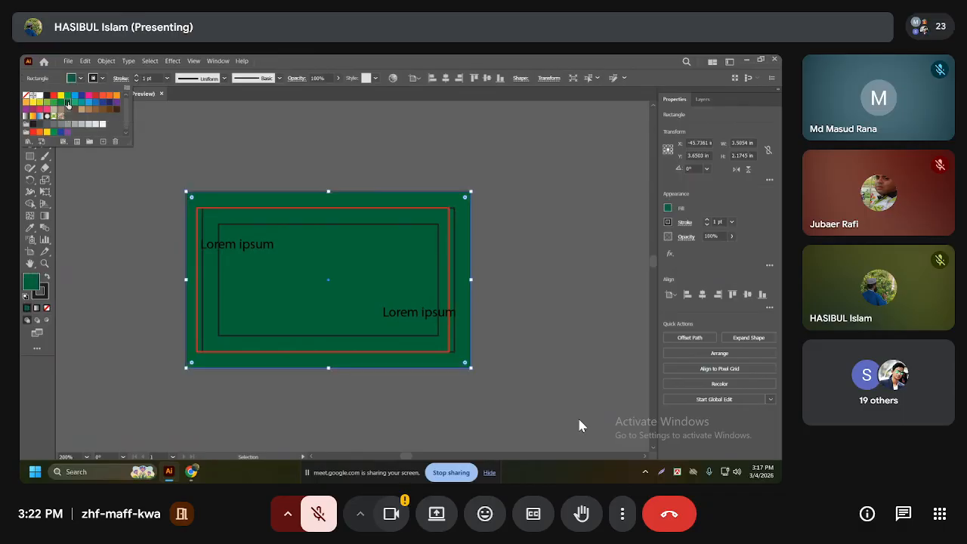
click(103, 210)
scroll(187, 297, up, 2)
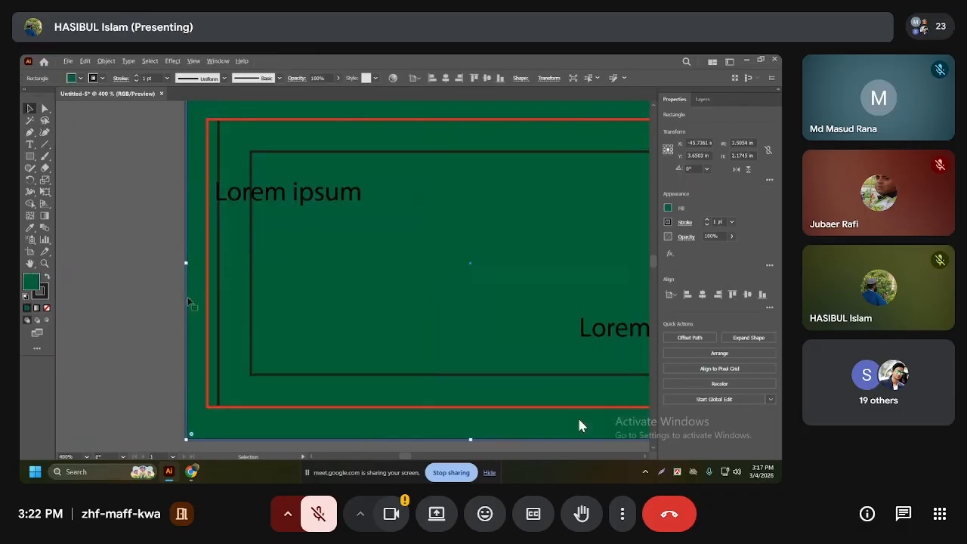
scroll(220, 295, down, 2)
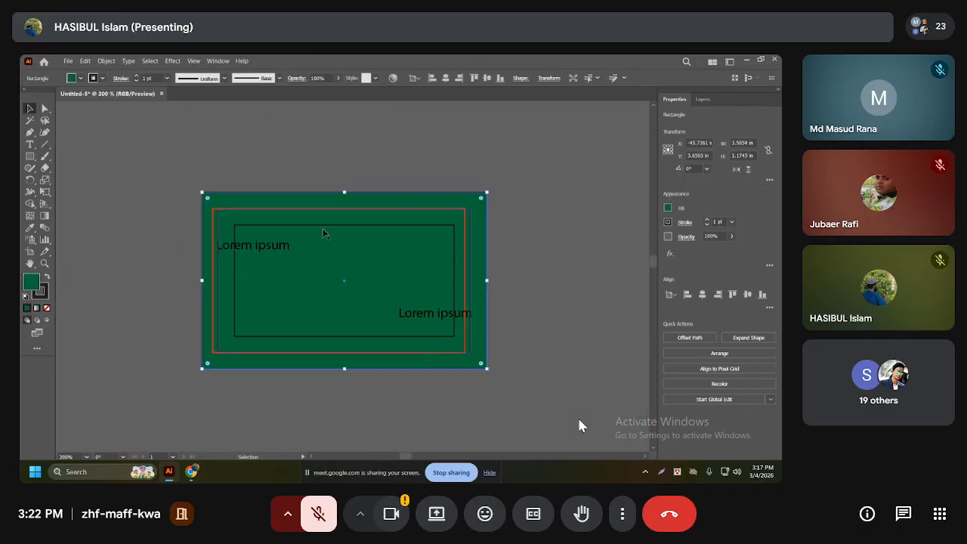
Move both Lorem ipsum texts inward so they sit against the left and right edges of the inner safe-area rectangle
scroll(229, 255, up, 2)
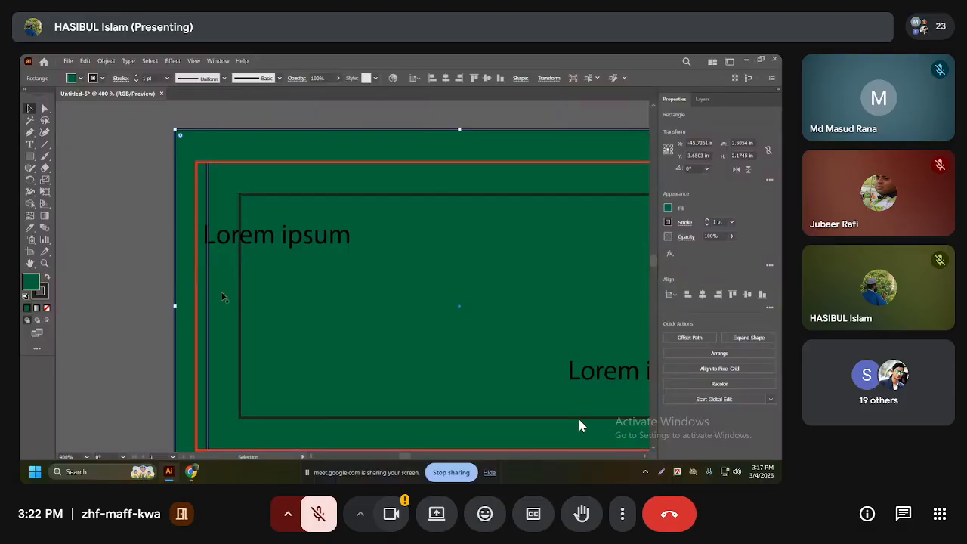
scroll(221, 297, down, 3)
scroll(289, 302, up, 1)
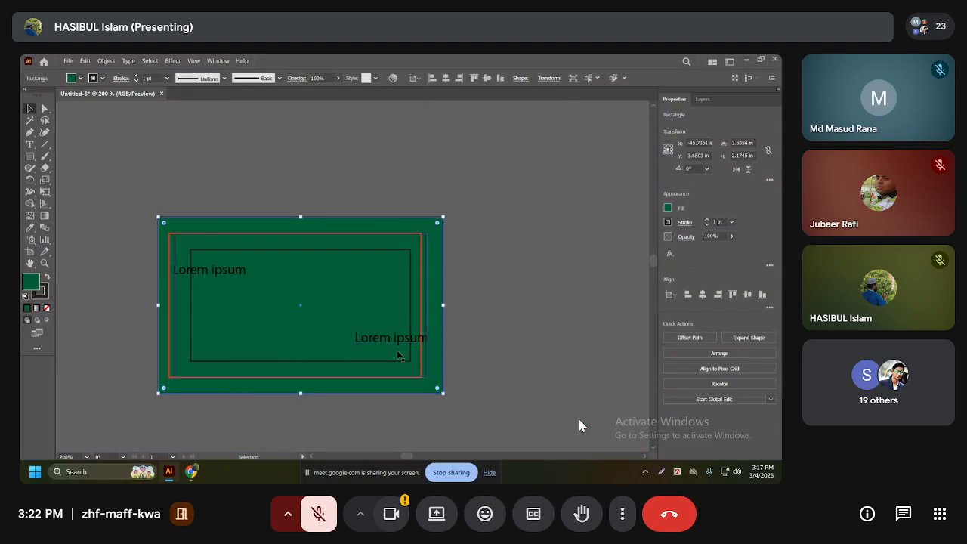
scroll(422, 353, up, 1)
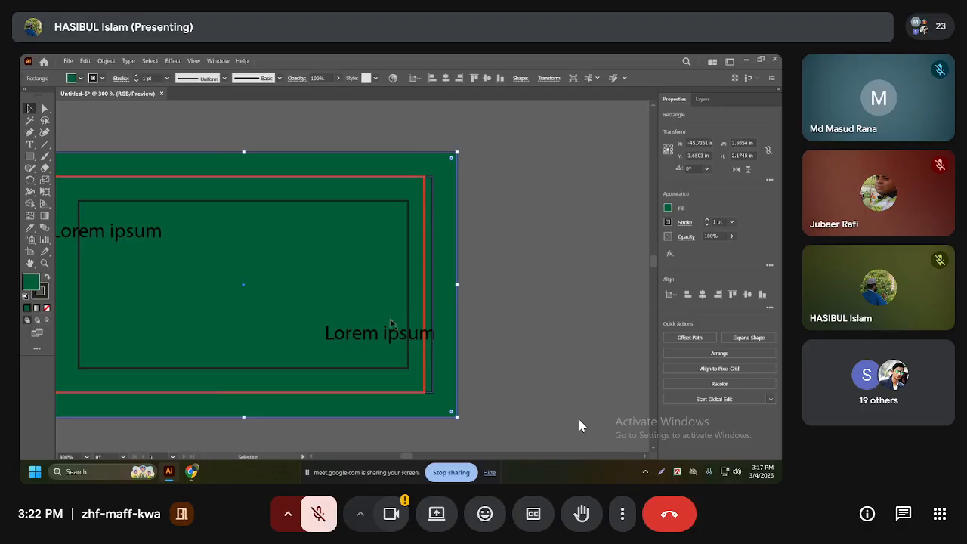
scroll(408, 325, down, 1)
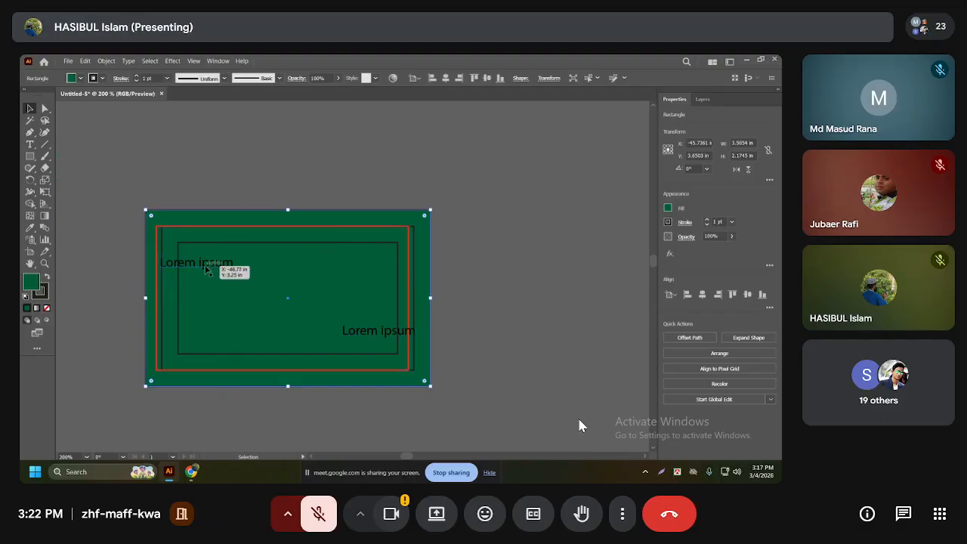
drag(209, 268, 224, 266)
drag(370, 340, 350, 333)
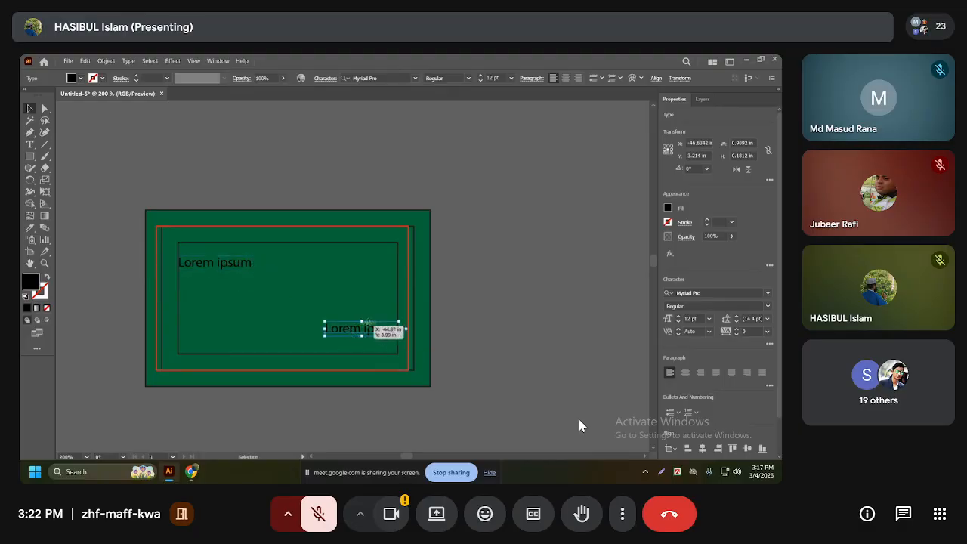
scroll(396, 315, up, 2)
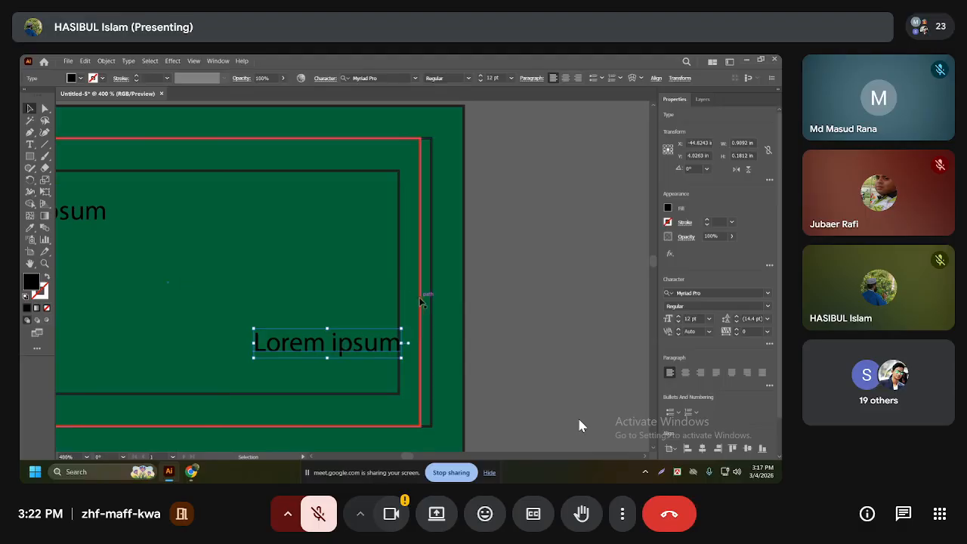
scroll(420, 349, down, 1)
scroll(418, 353, down, 1)
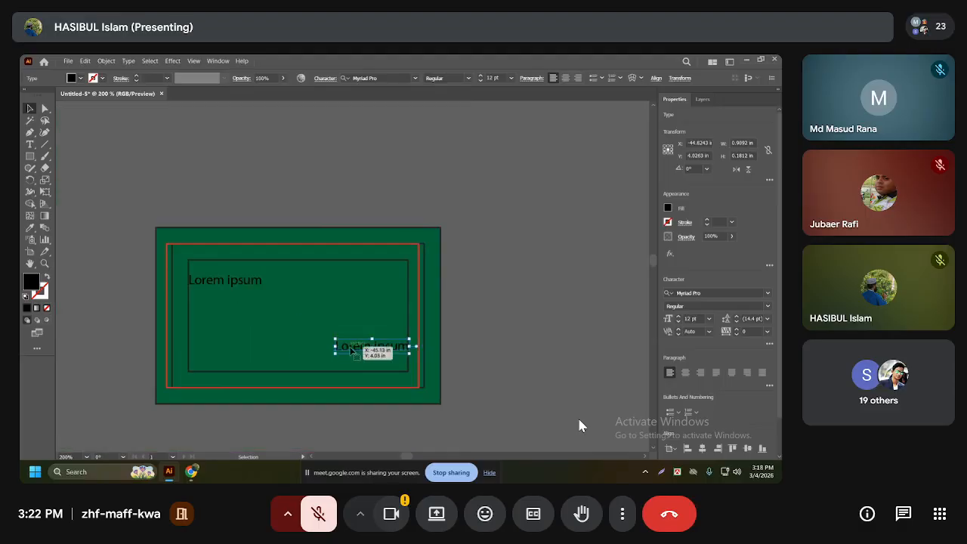
click(502, 345)
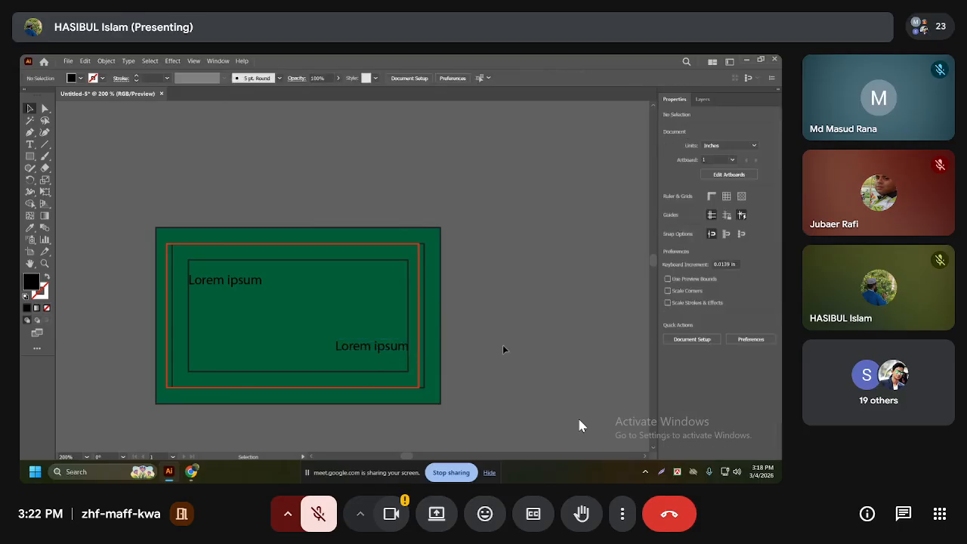
Select the outer green rectangle and the red outline in turn to point out the bleed area and the offset cutting line
scroll(491, 336, down, 2)
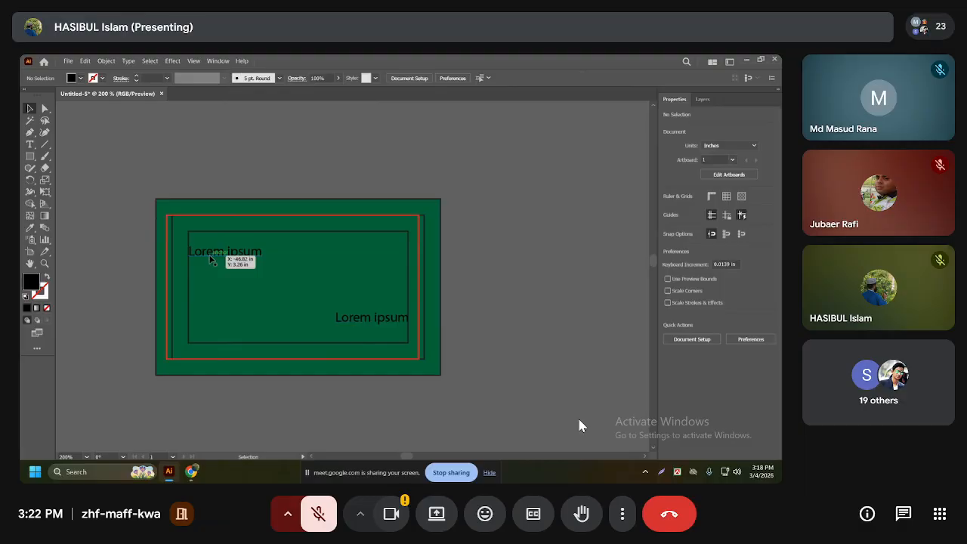
click(195, 209)
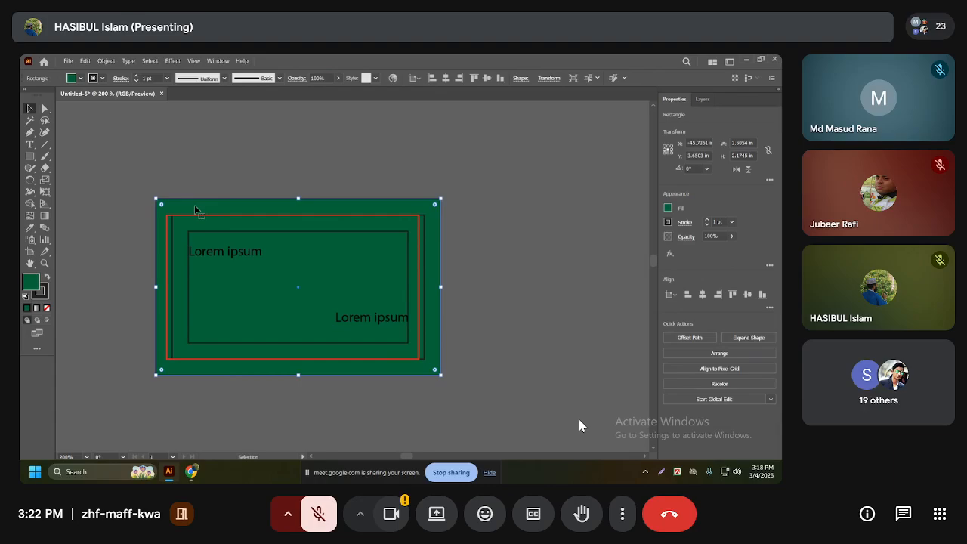
click(242, 216)
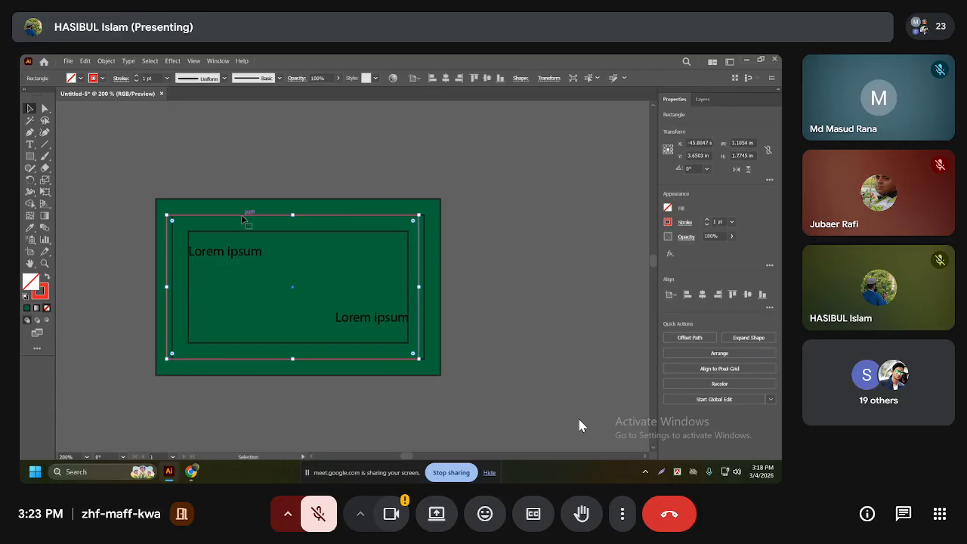
scroll(239, 223, down, 2)
click(156, 183)
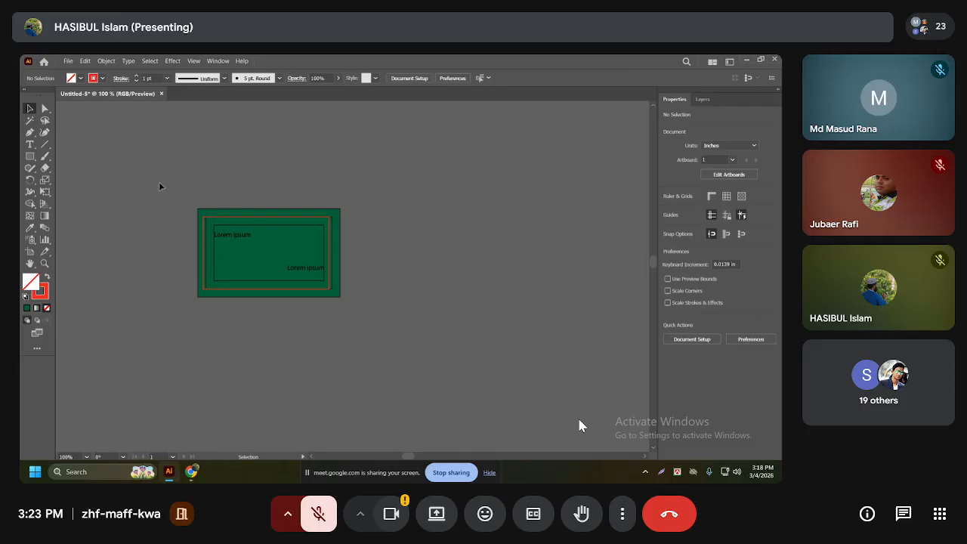
Duplicate the whole card twice beyond its upper-right corner, placing the two copies edge to edge, and examine where they meet
key(ctrl+a)
scroll(278, 273, down, 2)
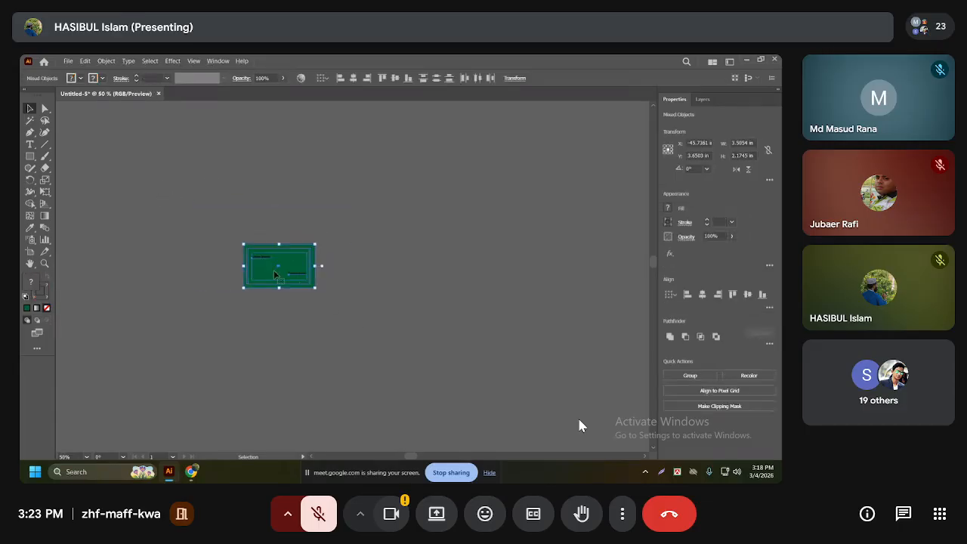
drag(276, 272, 450, 187)
click(439, 218)
scroll(423, 172, up, 5)
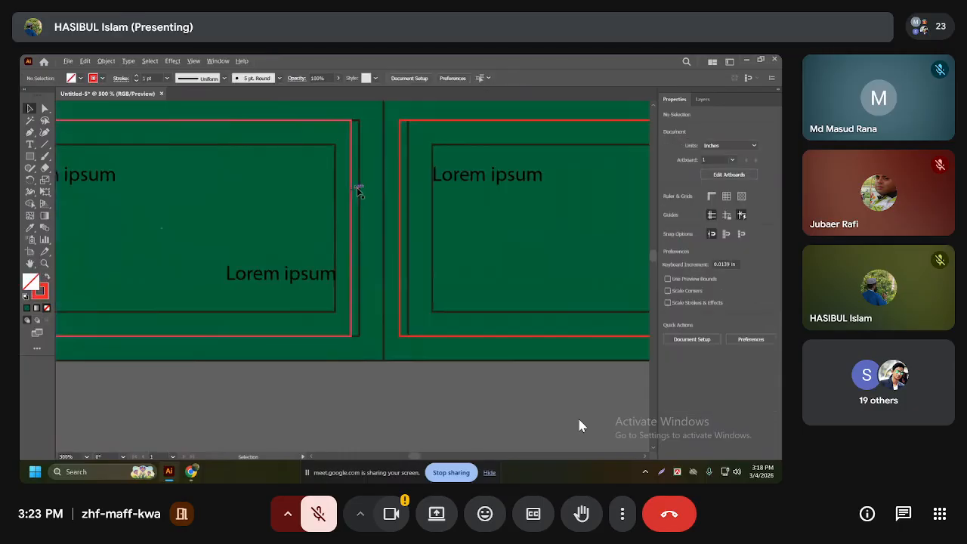
Delete the red outlines from both adjoining card copies
scroll(357, 187, down, 3)
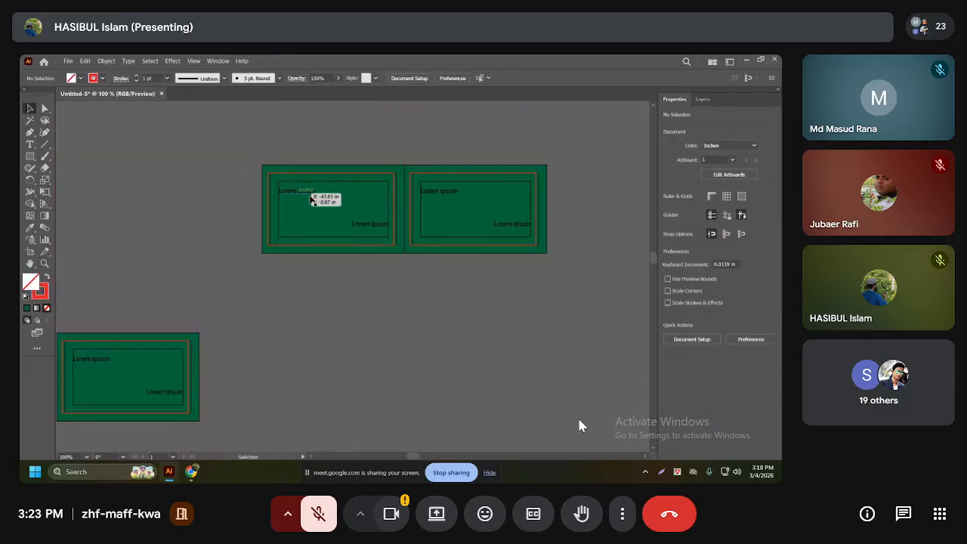
click(339, 174)
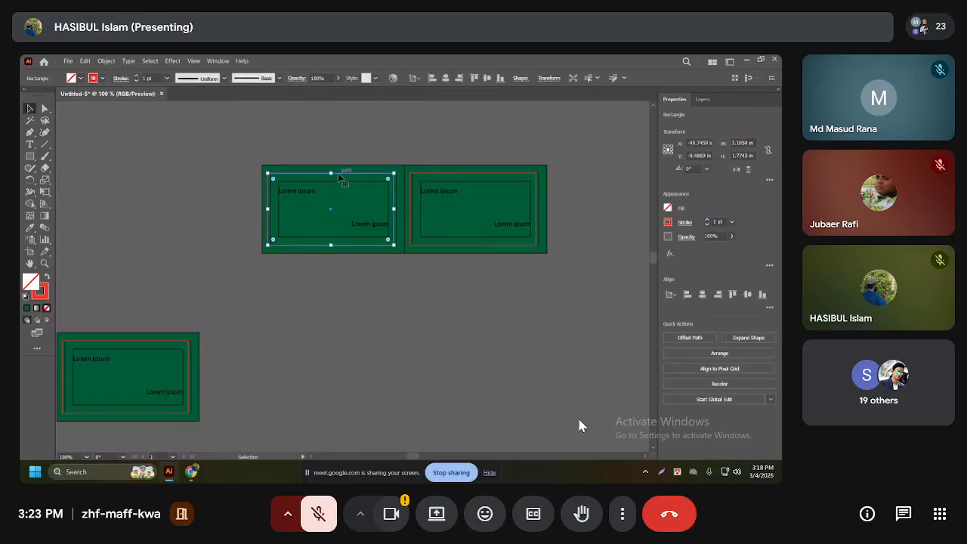
key(Delete)
click(437, 173)
key(Delete)
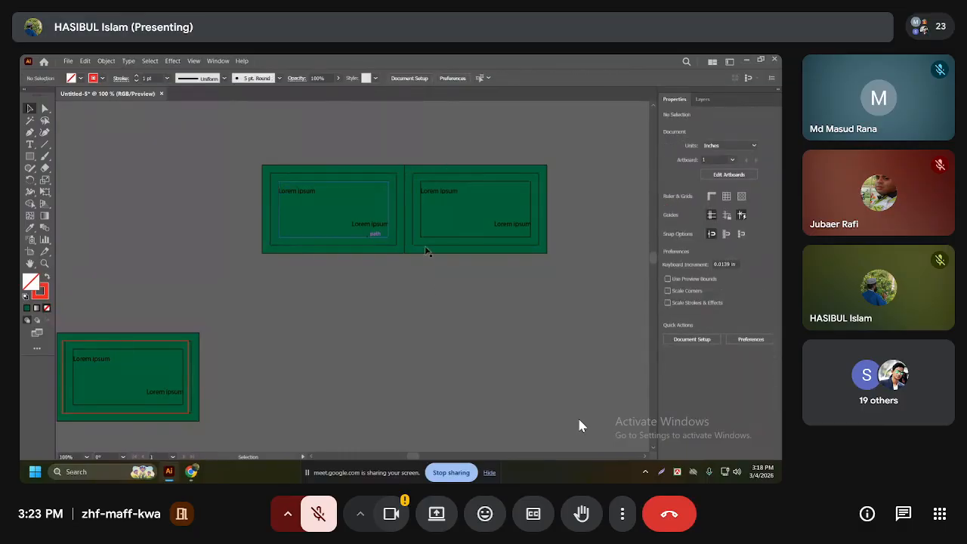
Take the original card apart by moving its outer green rectangle above it and its red outline below it
scroll(446, 219, down, 1)
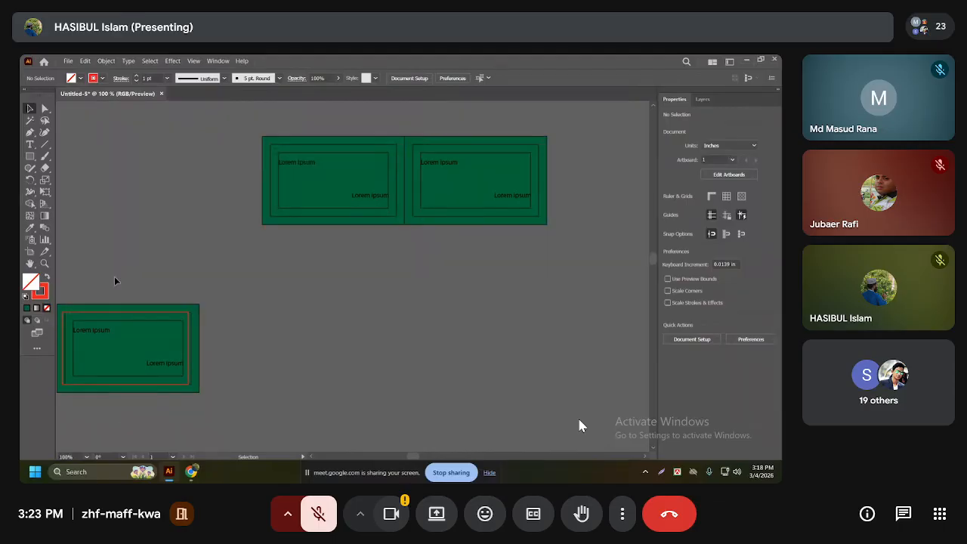
drag(114, 277, 181, 362)
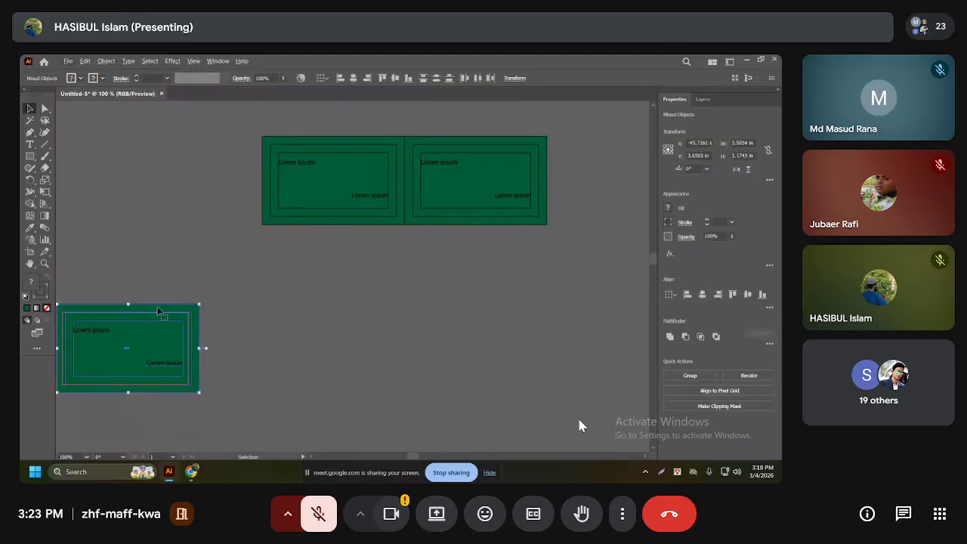
click(152, 295)
drag(137, 308, 128, 201)
click(144, 346)
click(126, 306)
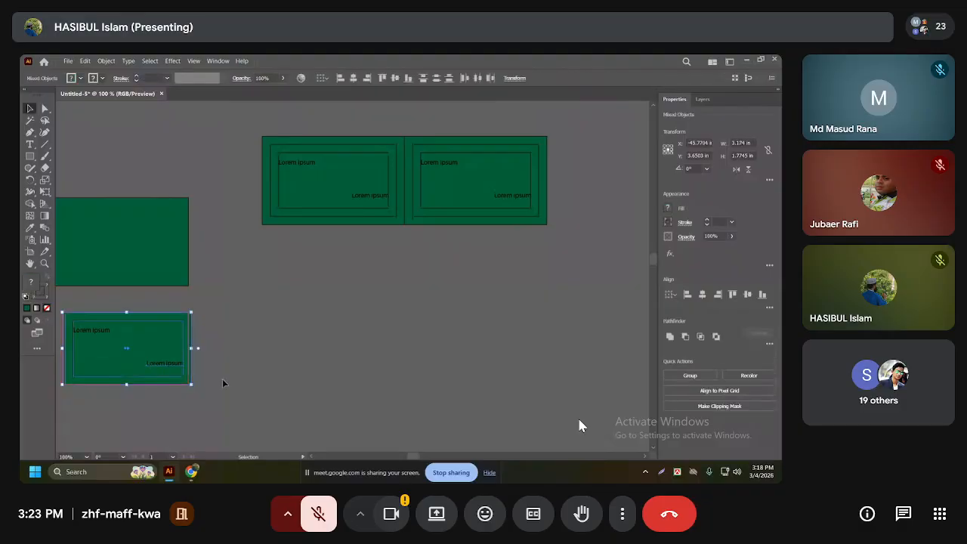
drag(167, 385, 130, 451)
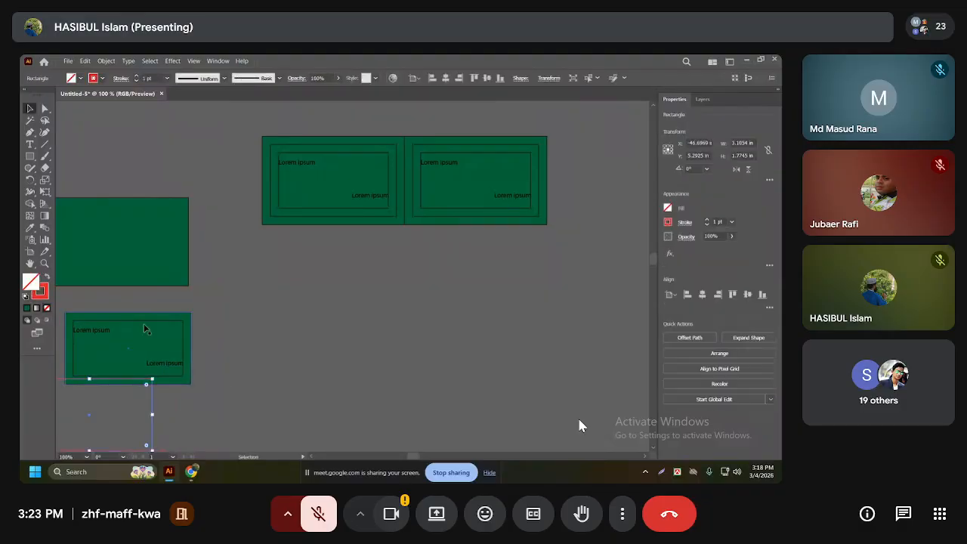
Place two copies of the green rectangle with its inner outline below the adjoining cards, separated by a small gap, and compare the rows
drag(153, 327, 484, 272)
scroll(491, 184, up, 2)
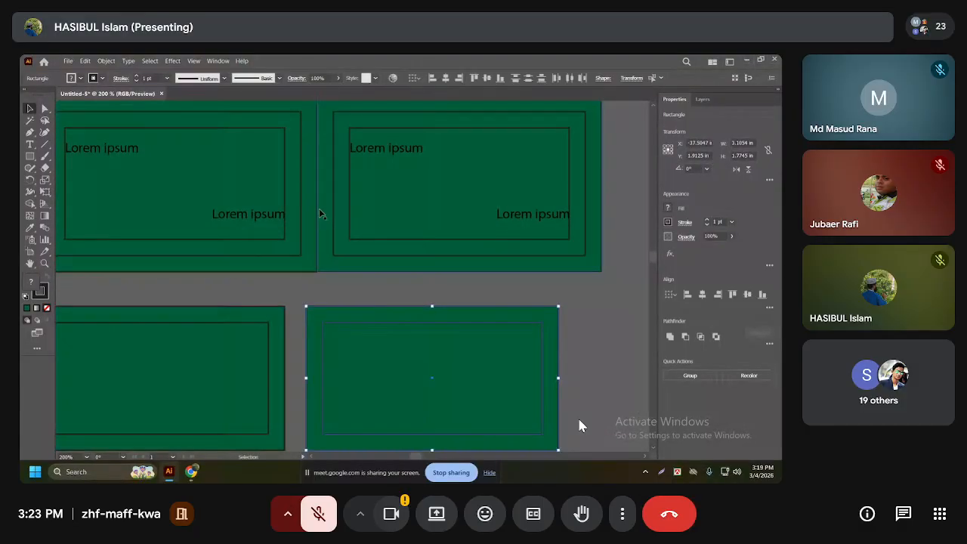
scroll(319, 209, up, 2)
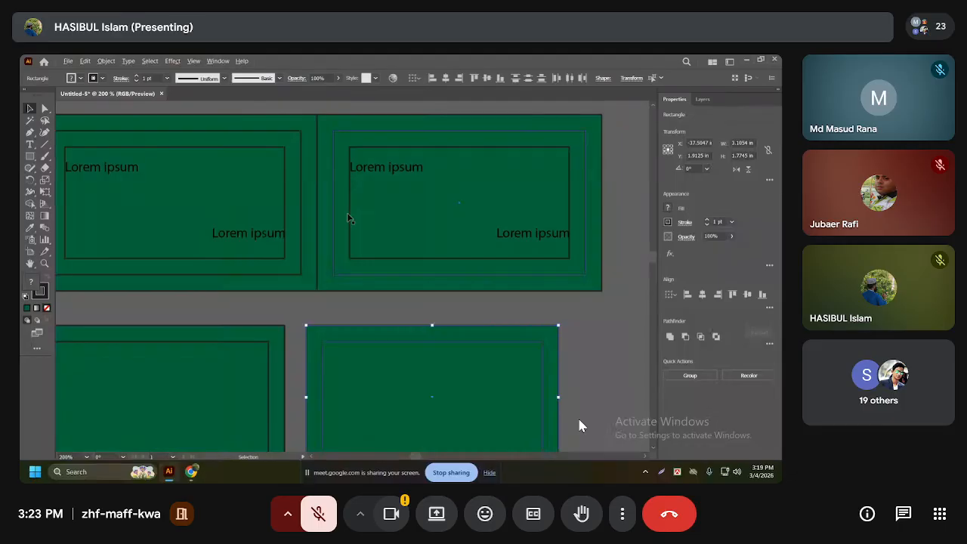
scroll(332, 215, down, 1)
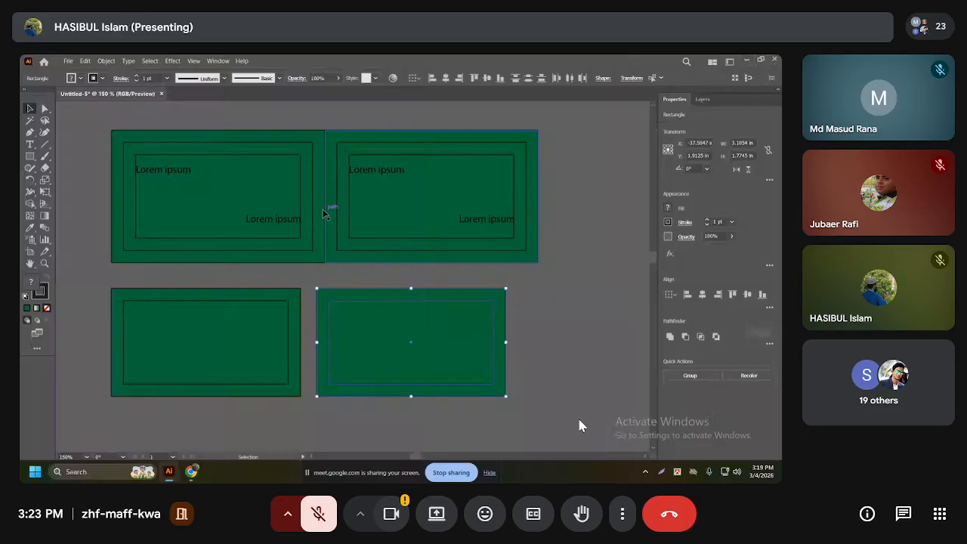
scroll(329, 250, down, 1)
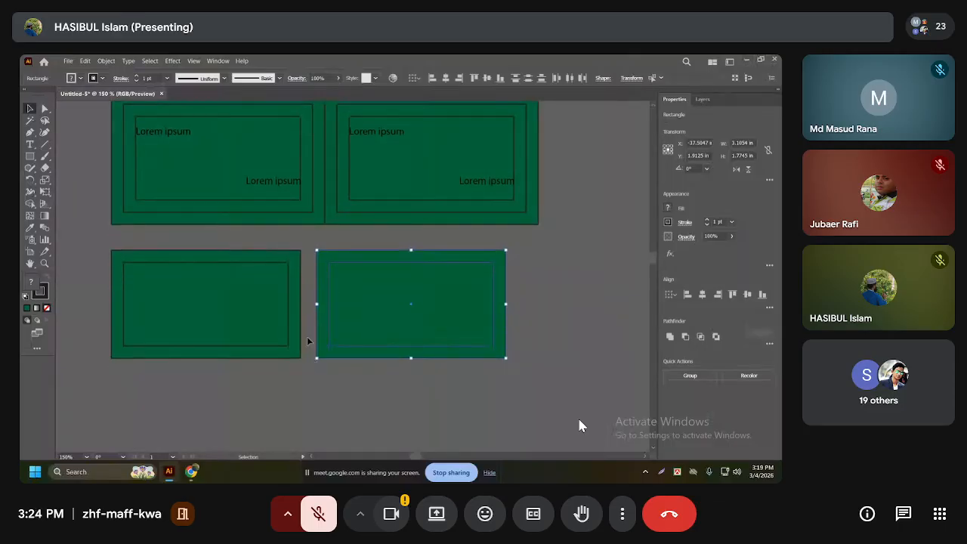
scroll(310, 285, up, 3)
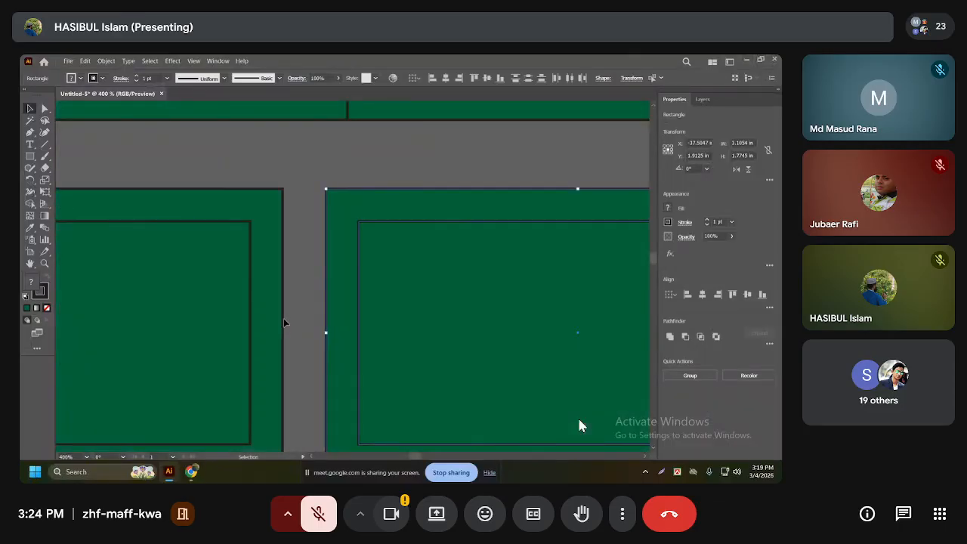
scroll(284, 322, down, 1)
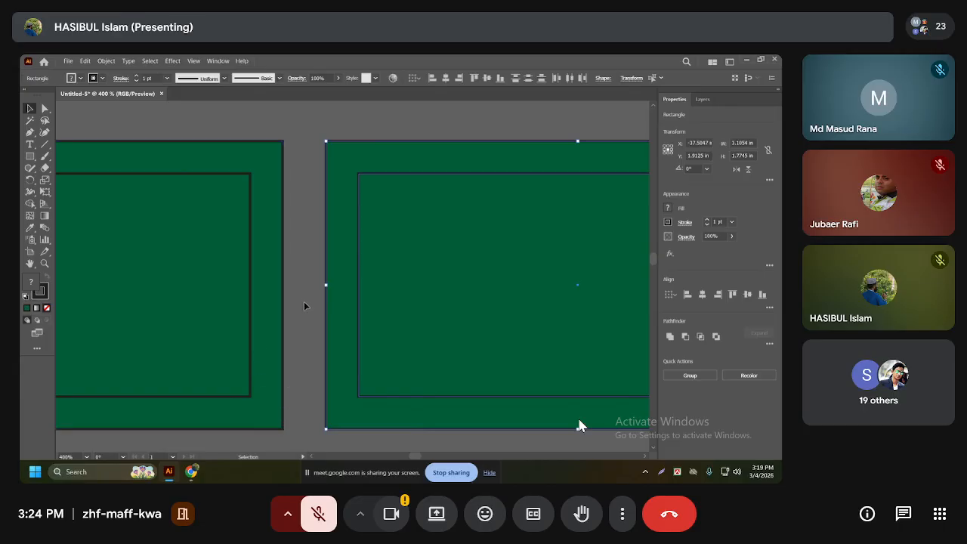
scroll(306, 306, down, 5)
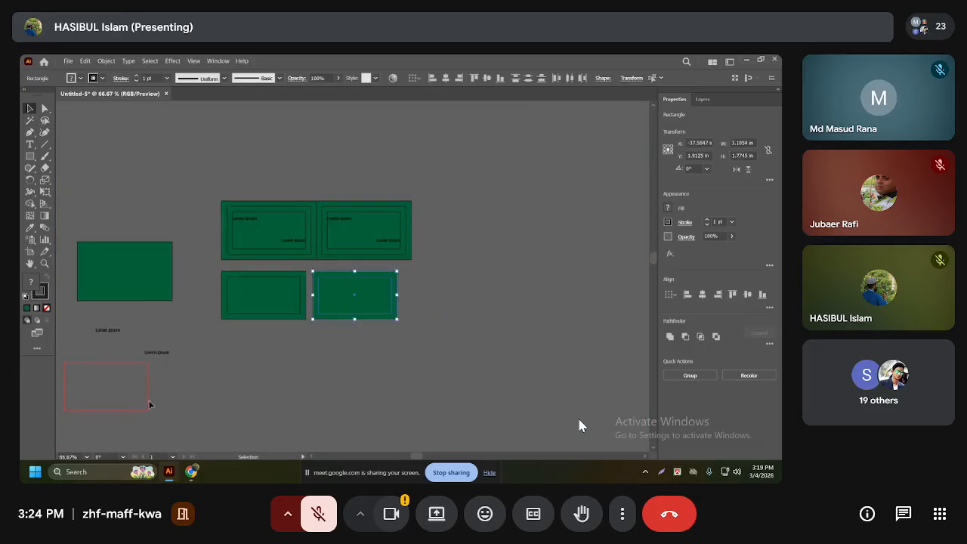
Move the red outline onto the first adjoining card, matching its middle outline around the safe area
drag(149, 401, 299, 397)
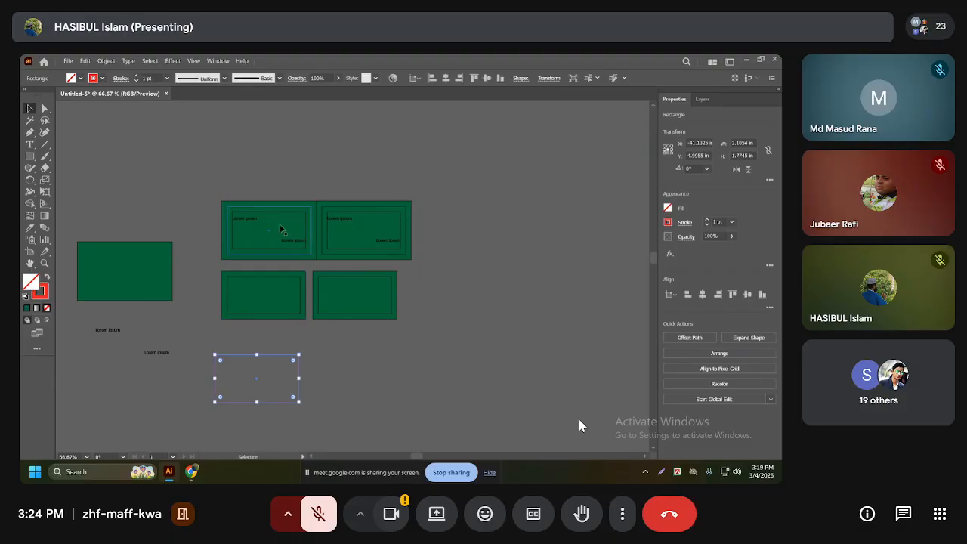
scroll(236, 230, up, 3)
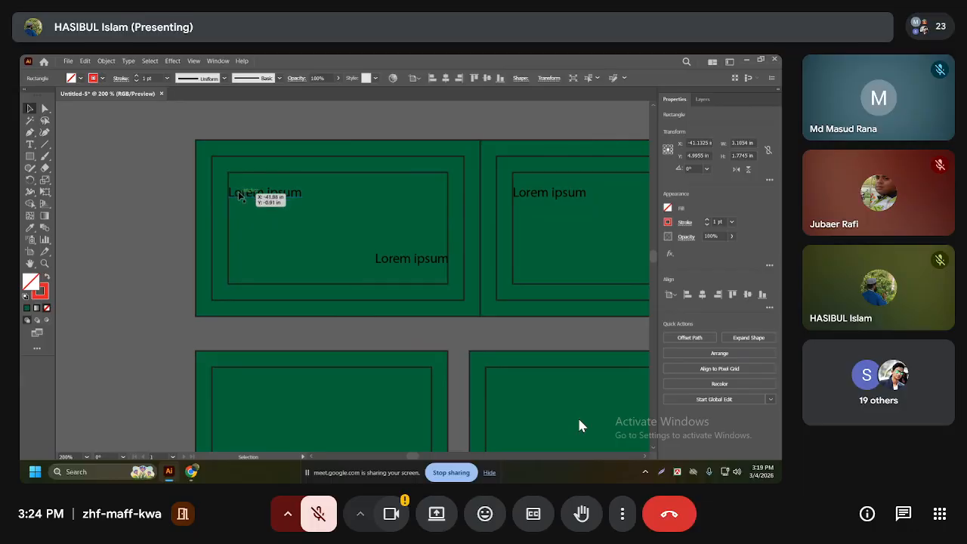
click(239, 195)
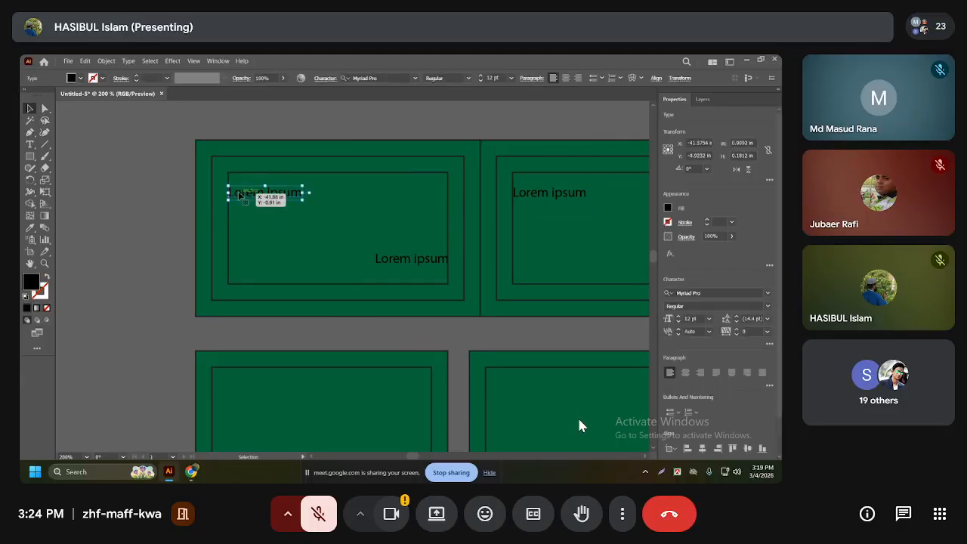
scroll(272, 226, down, 2)
scroll(274, 267, down, 1)
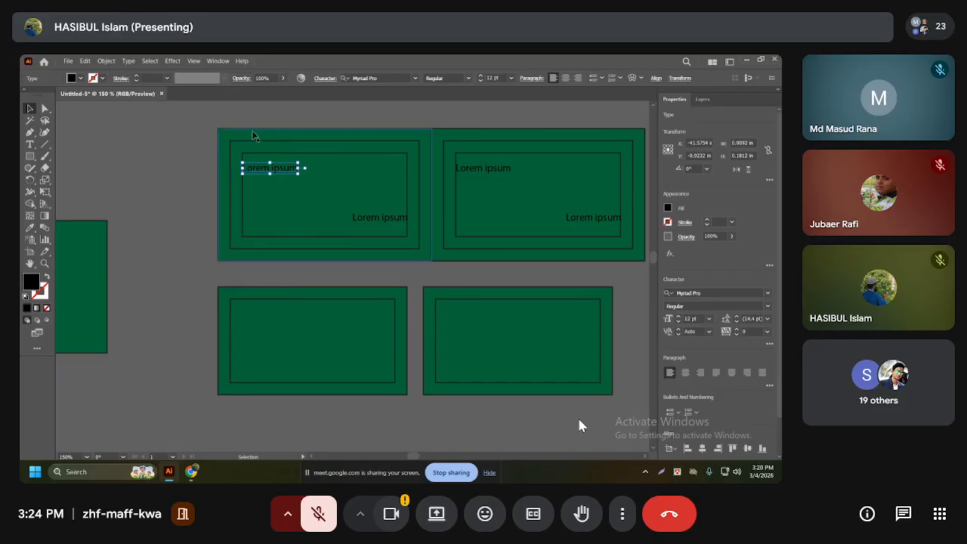
scroll(264, 151, down, 3)
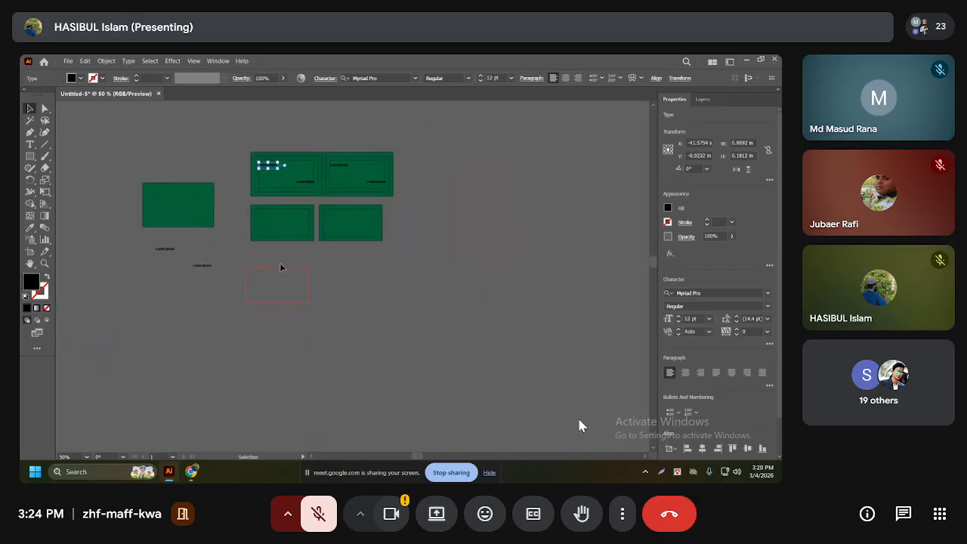
drag(283, 270, 256, 140)
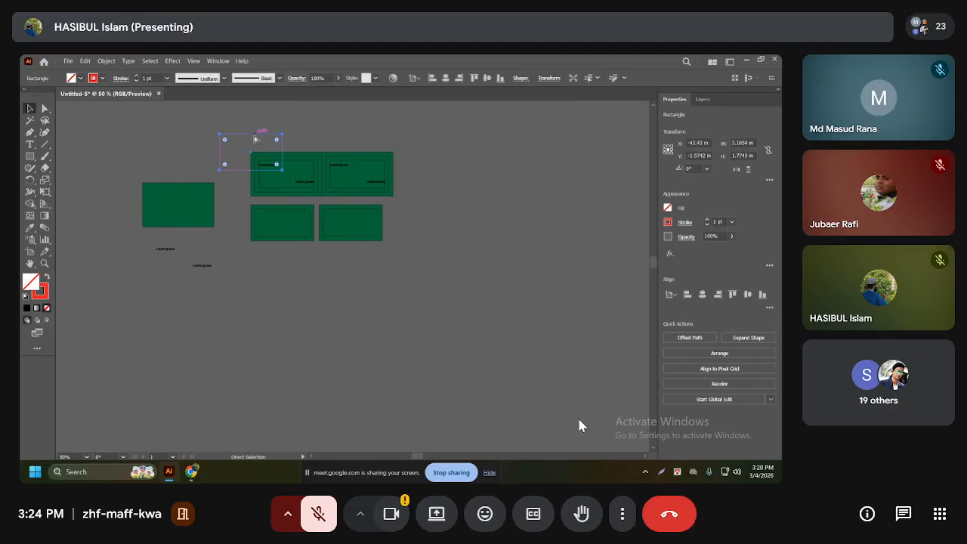
scroll(257, 139, up, 5)
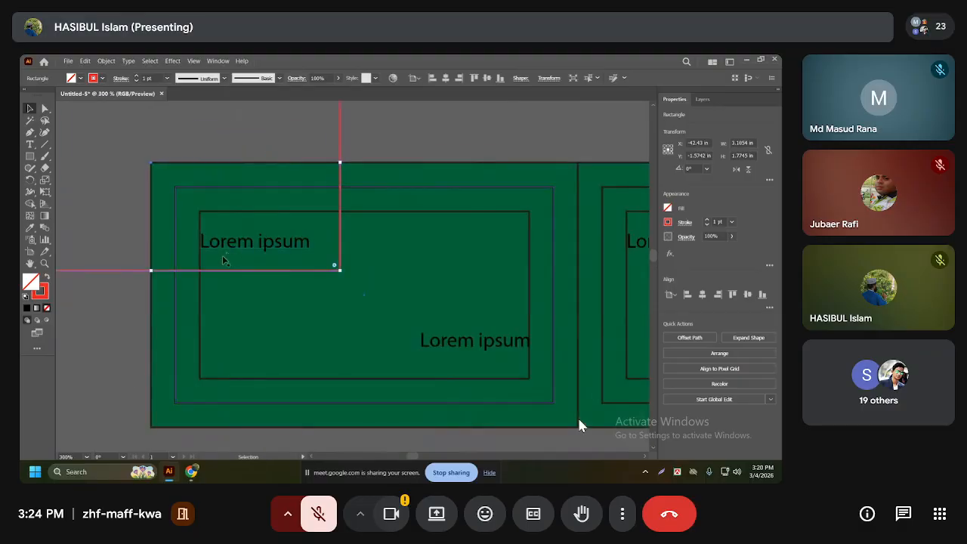
drag(149, 232, 357, 367)
scroll(264, 350, down, 3)
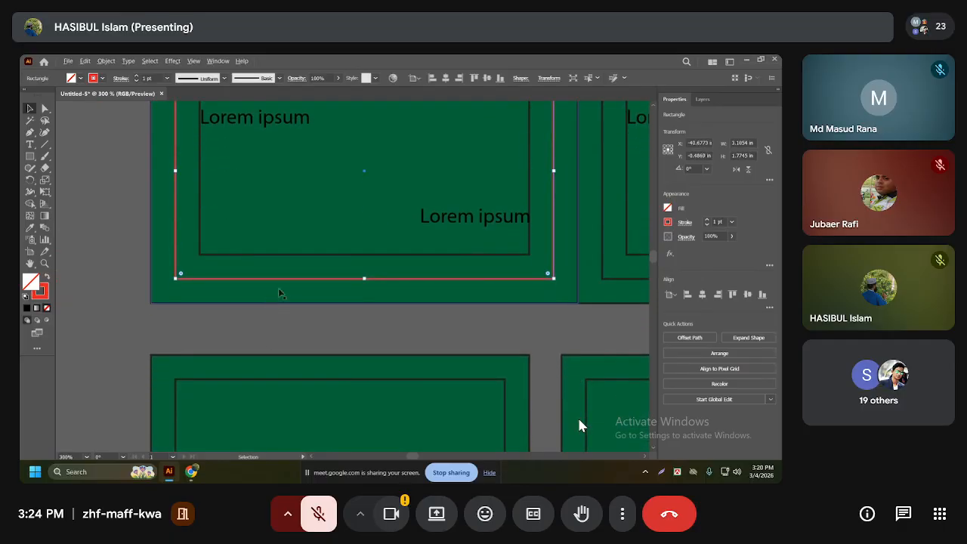
Place a copy of the red outline on the second adjoining card, shifted slightly to the right of the card's middle outline
drag(287, 278, 494, 278)
key(ctrl+minus)
scroll(332, 307, down, 4)
scroll(470, 291, up, 4)
drag(177, 331, 330, 331)
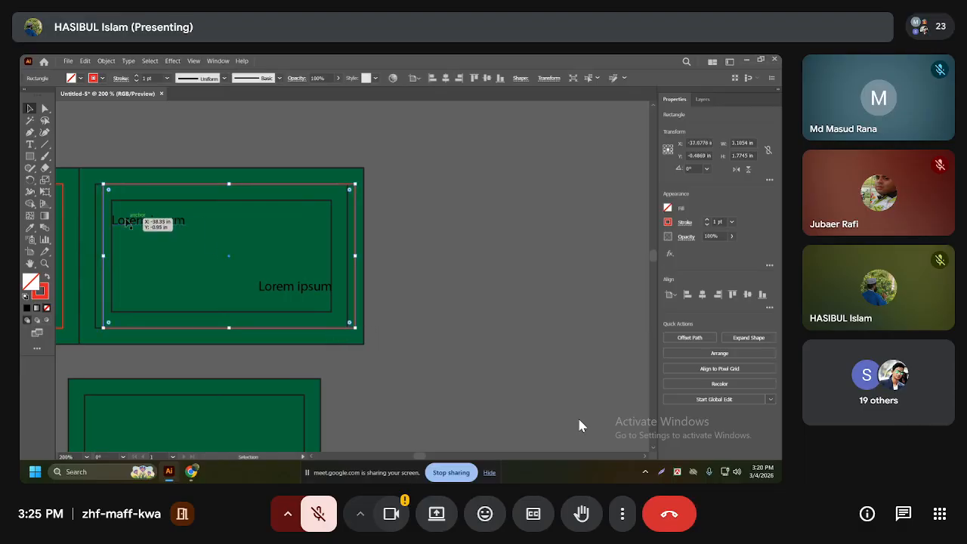
Examine how far both text lines on the second card sit from the shifted red outline
scroll(129, 222, up, 3)
scroll(91, 228, down, 4)
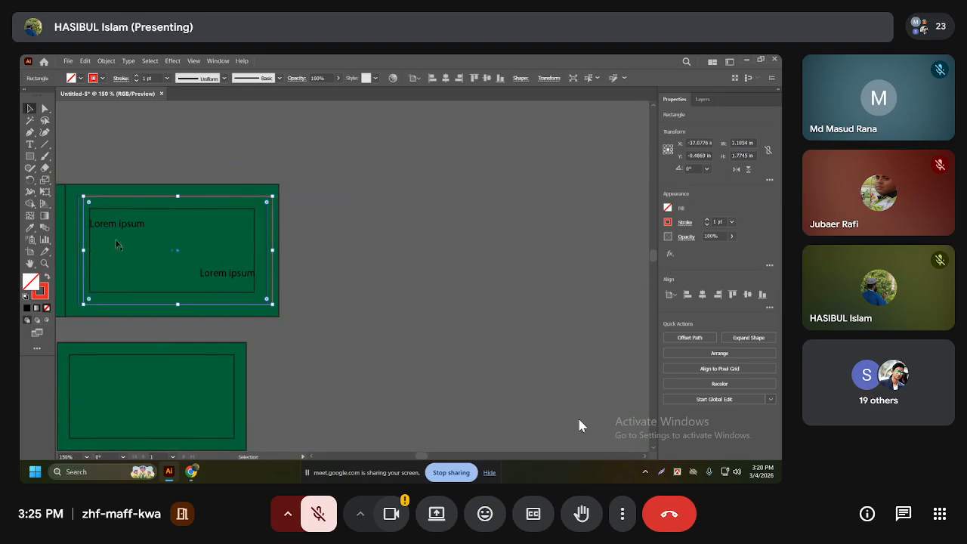
scroll(122, 248, up, 4)
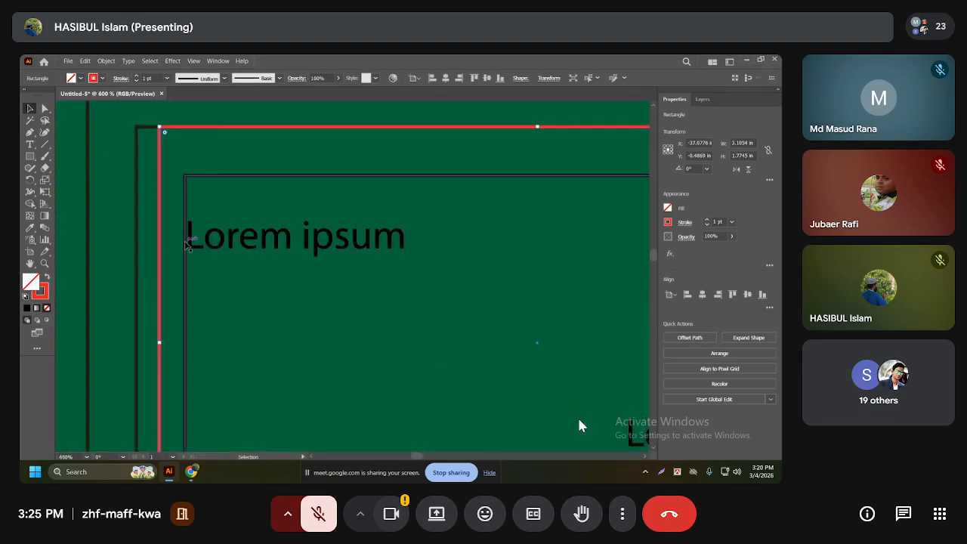
scroll(187, 243, down, 4)
scroll(420, 302, up, 4)
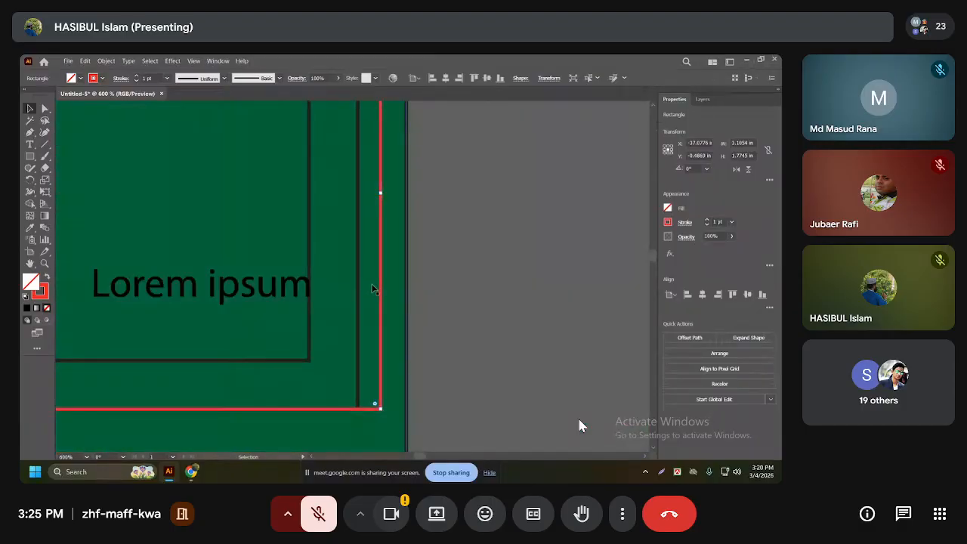
scroll(372, 288, down, 2)
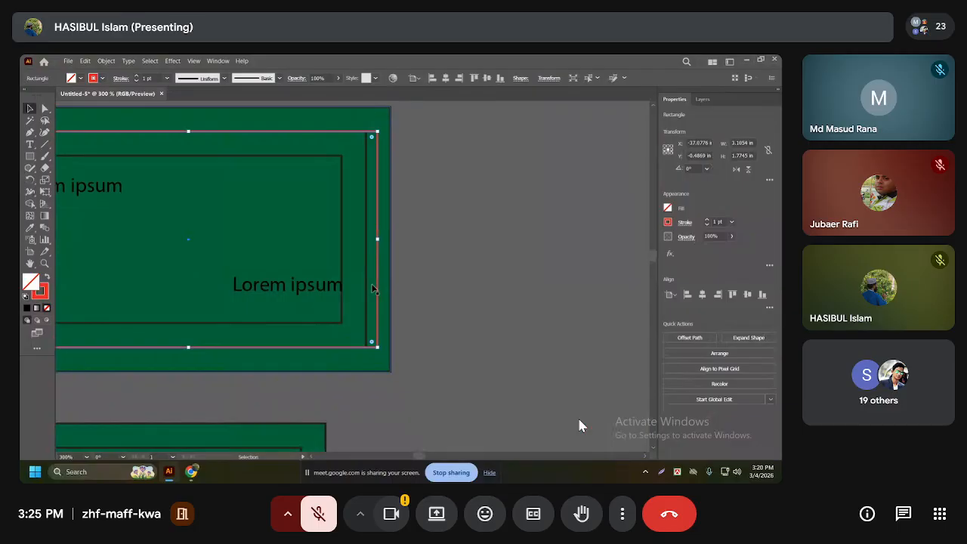
scroll(352, 265, down, 2)
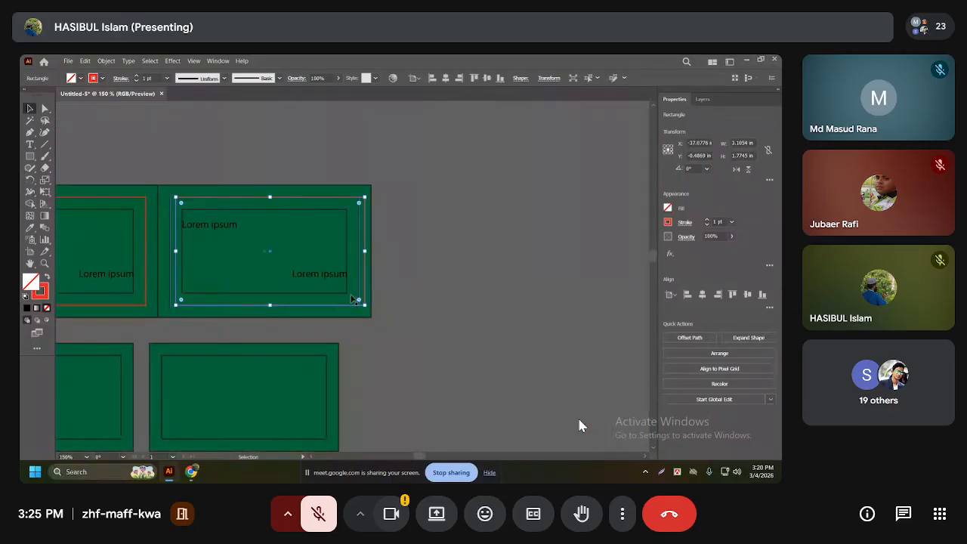
Fill the second card's outer rectangle with white and inspect the strip inside the shifted red outline
click(323, 192)
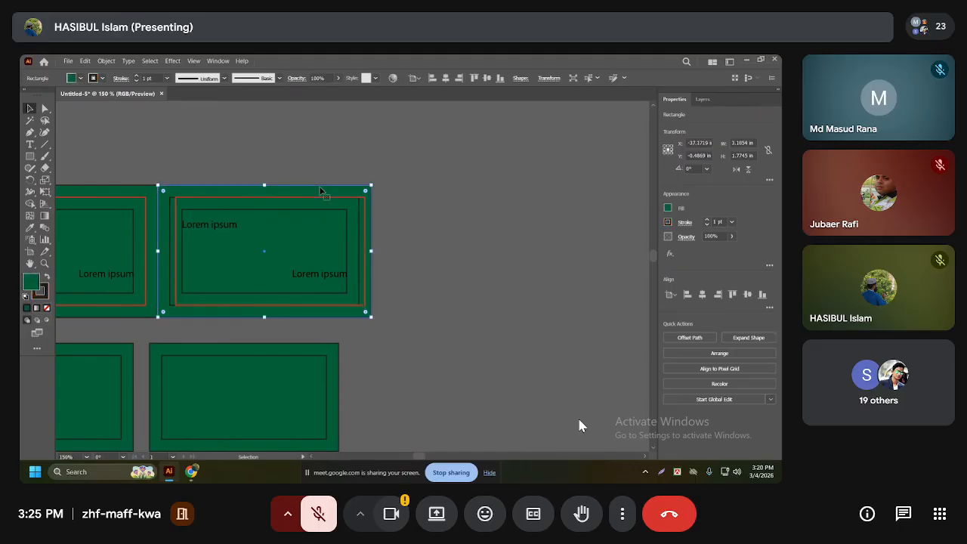
click(81, 78)
click(40, 97)
click(420, 147)
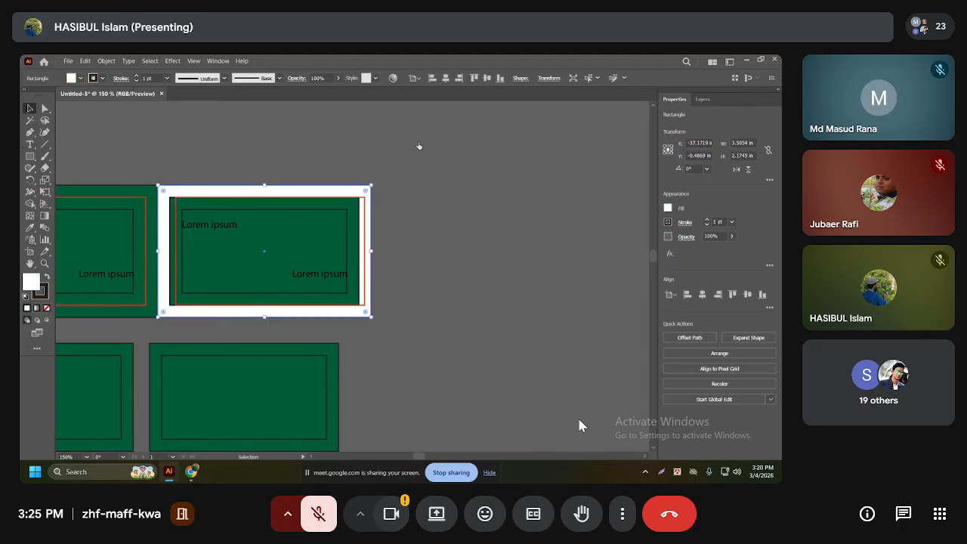
click(419, 147)
scroll(231, 227, up, 3)
scroll(402, 219, down, 3)
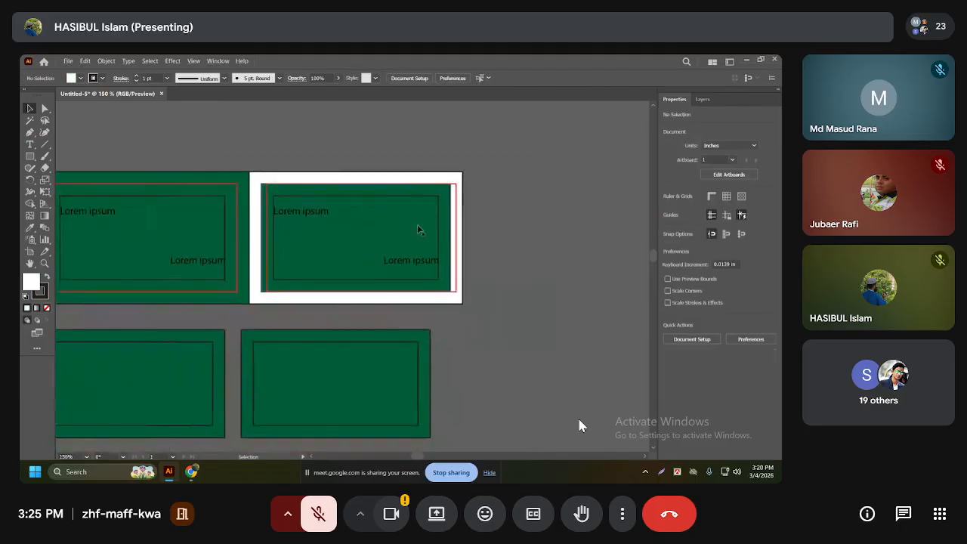
scroll(367, 214, up, 3)
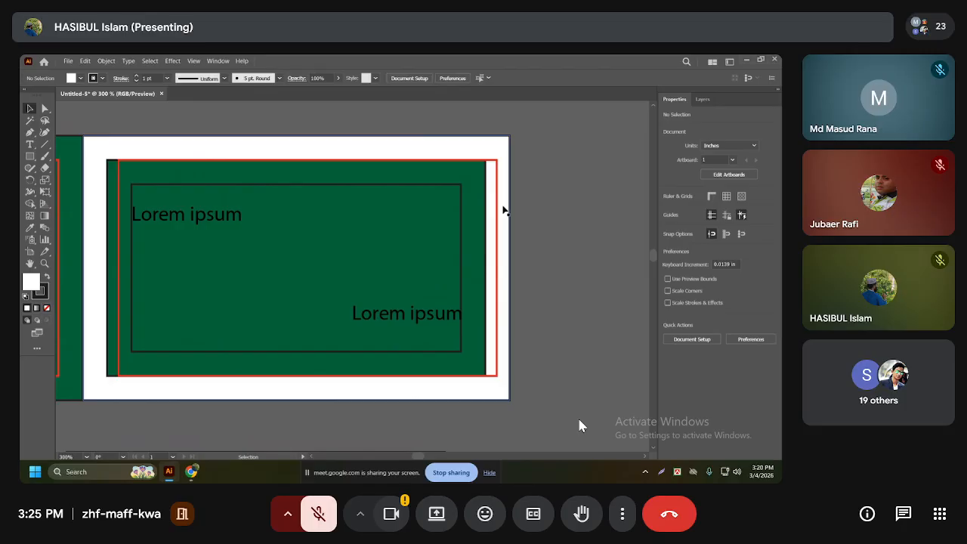
scroll(489, 197, down, 3)
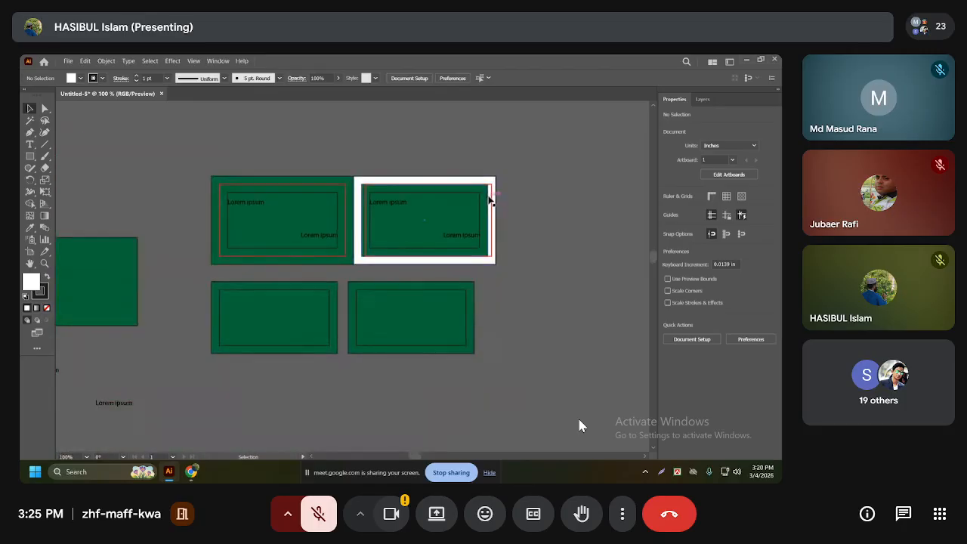
Move the first green card with its text and outlines away from the white-bordered card, leaving a wide gap
drag(257, 150, 249, 201)
click(329, 217)
drag(333, 236, 298, 236)
scroll(250, 217, up, 3)
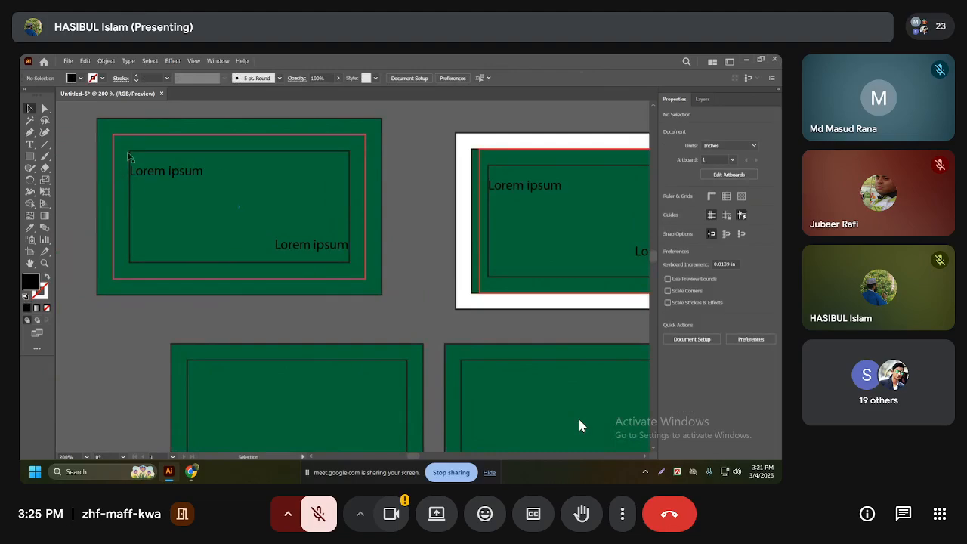
Move the first card's upper text line out to the red outline, and return it to the inner safe outline
click(143, 123)
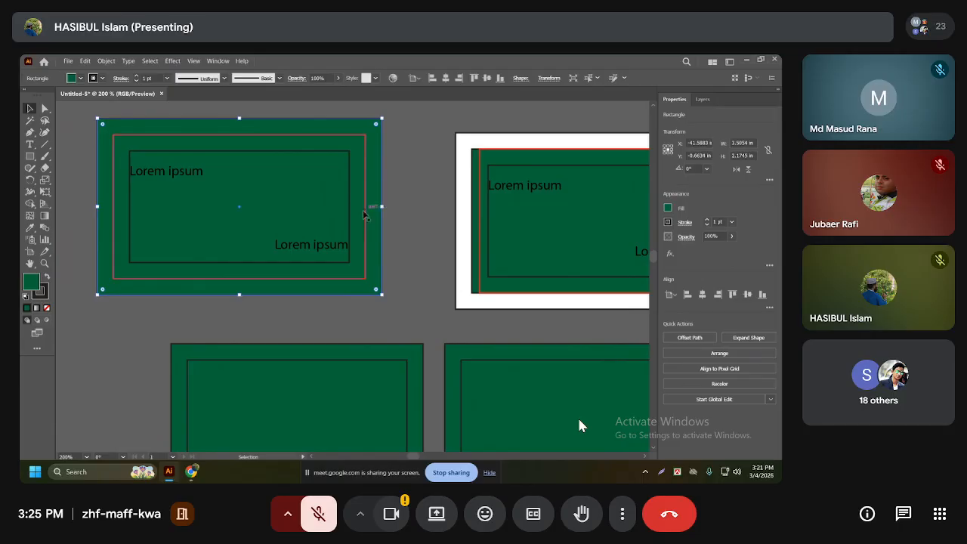
click(333, 247)
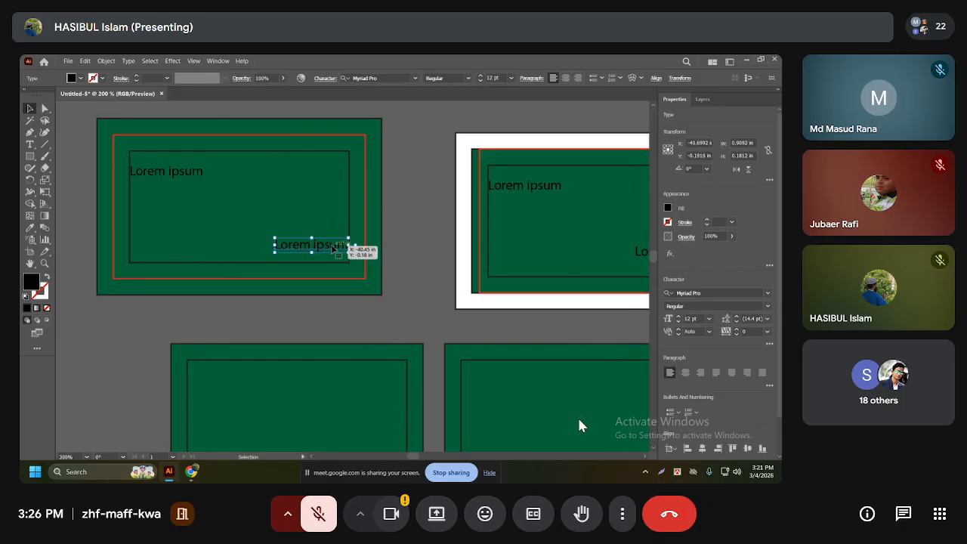
drag(172, 175, 158, 178)
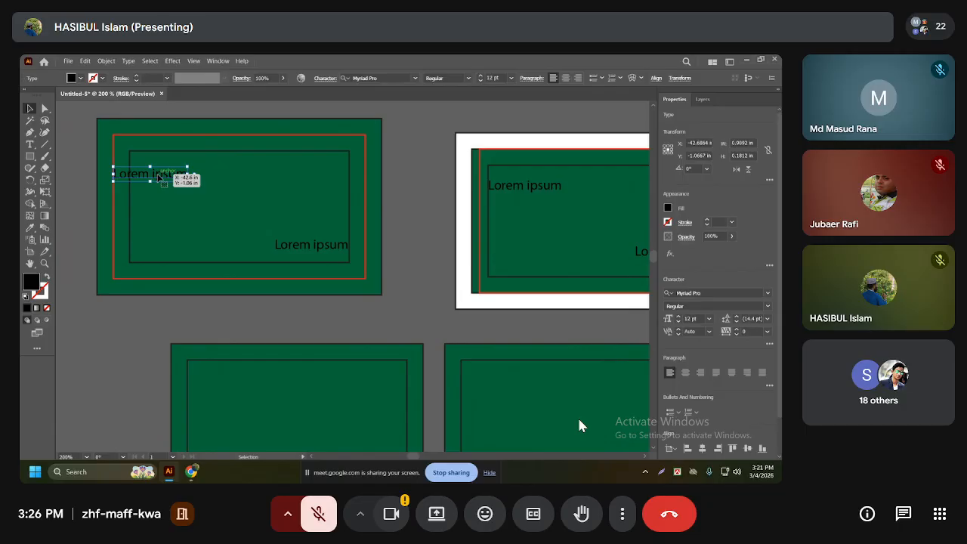
drag(158, 177, 174, 177)
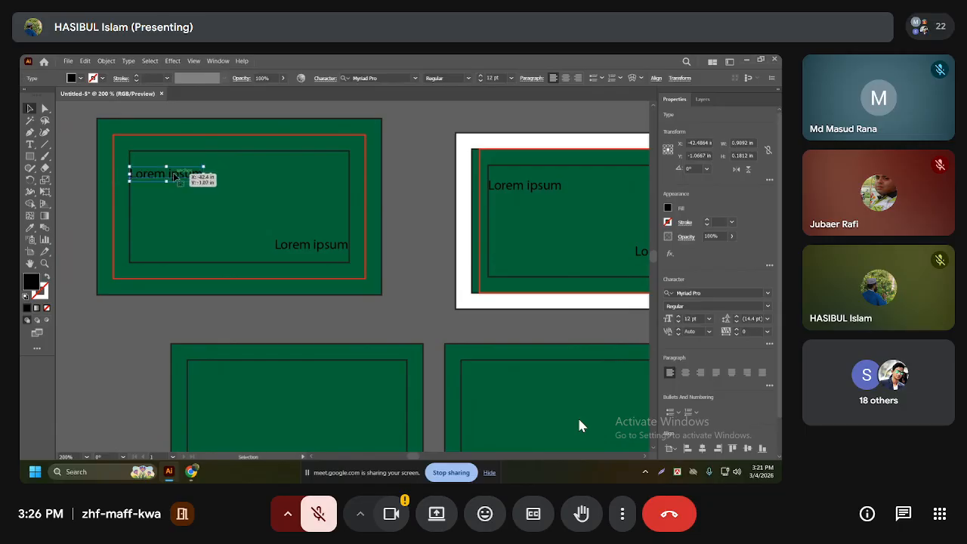
click(297, 216)
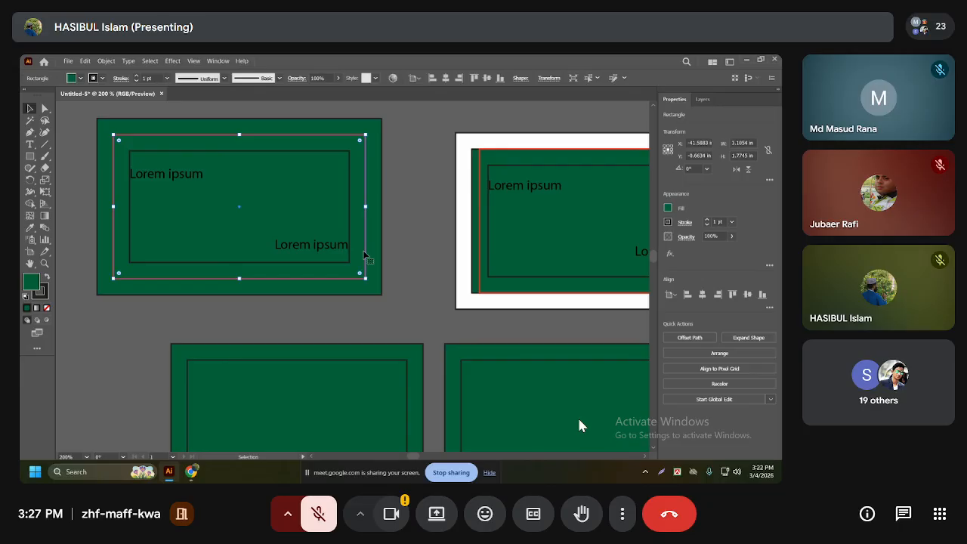
Move the left card of the lower pair against its neighbour so their edges meet, and inspect the shared edge
scroll(337, 263, down, 2)
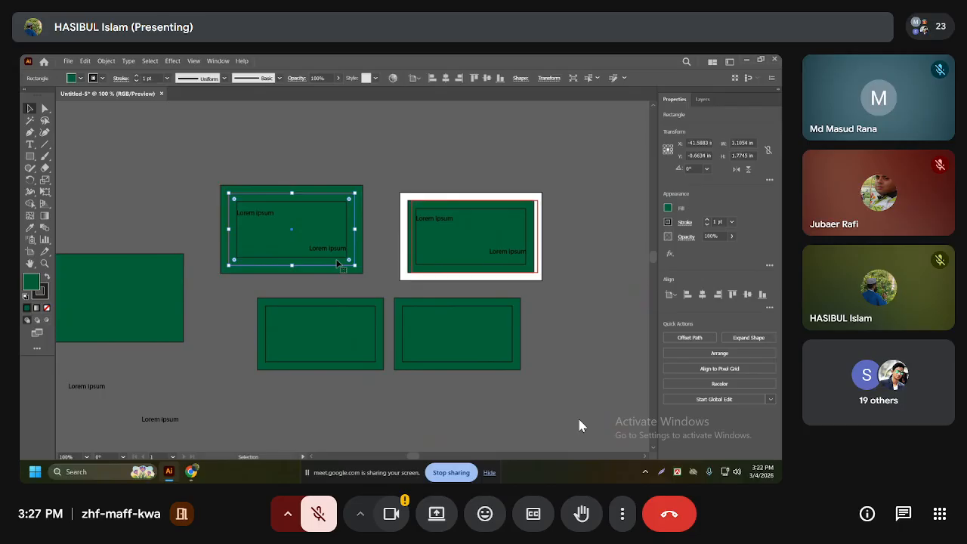
scroll(363, 205, up, 3)
click(397, 187)
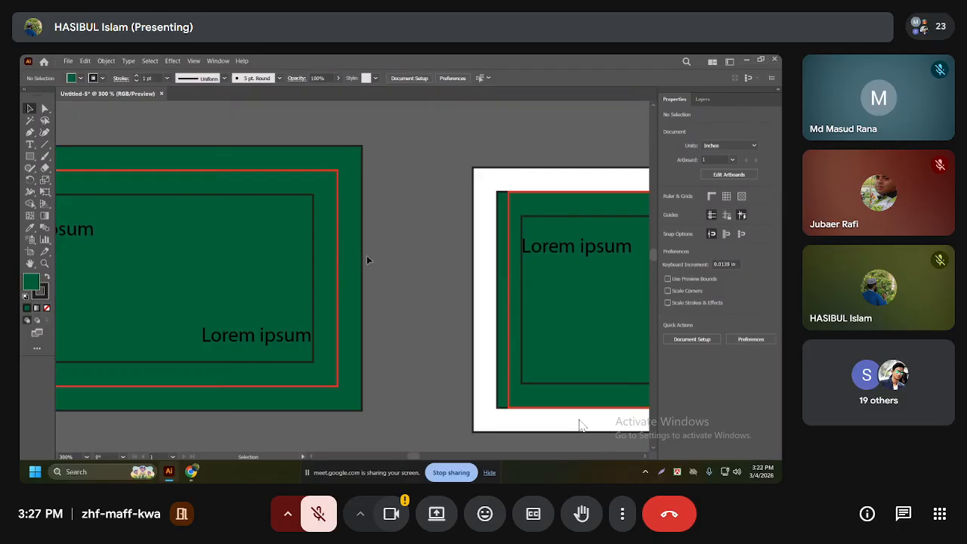
scroll(368, 255, down, 3)
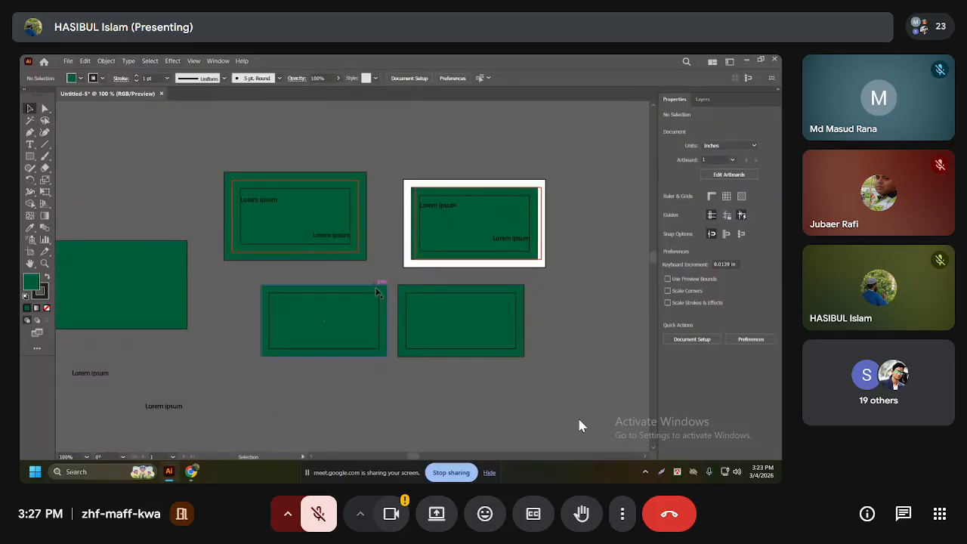
scroll(381, 311, up, 2)
drag(158, 311, 201, 303)
click(417, 400)
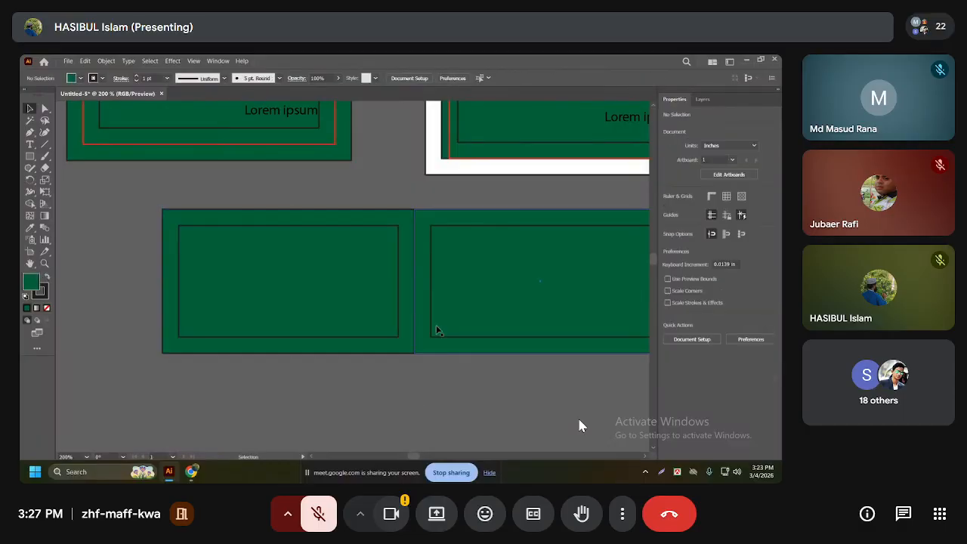
scroll(436, 325, up, 2)
scroll(407, 291, down, 3)
Shift the left card of the lower pair away from its neighbour to leave a narrow gap, and inspect the gap
drag(326, 297, 287, 292)
key(ctrl+z)
drag(288, 291, 289, 289)
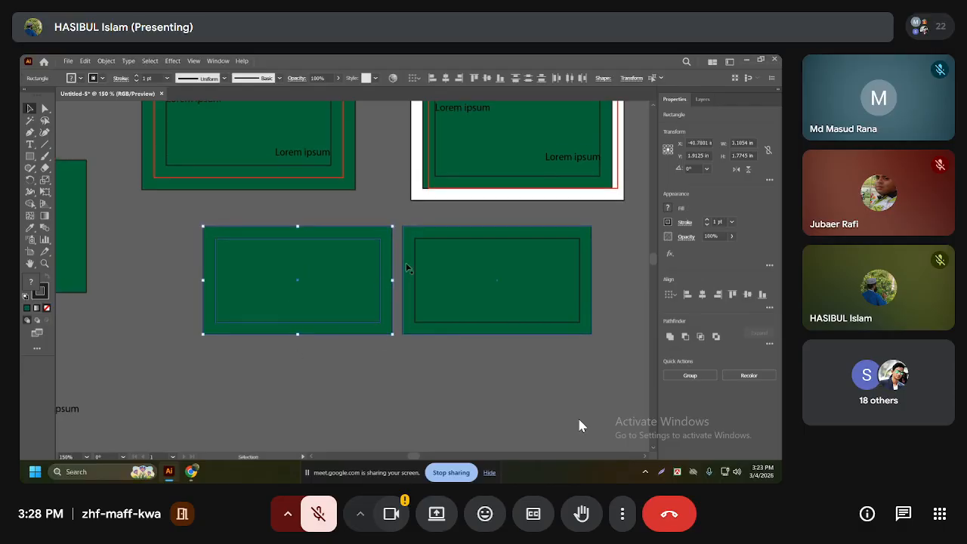
scroll(408, 267, up, 3)
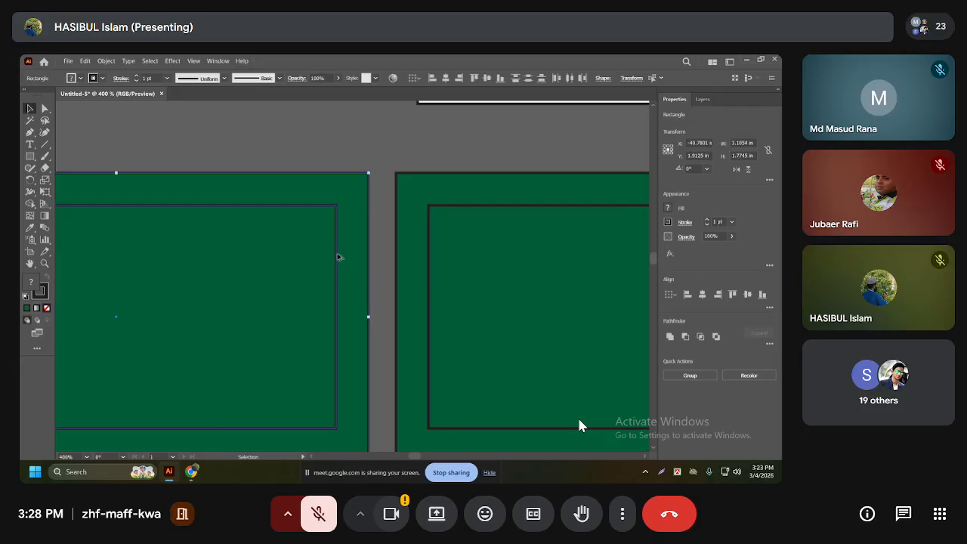
scroll(337, 259, down, 2)
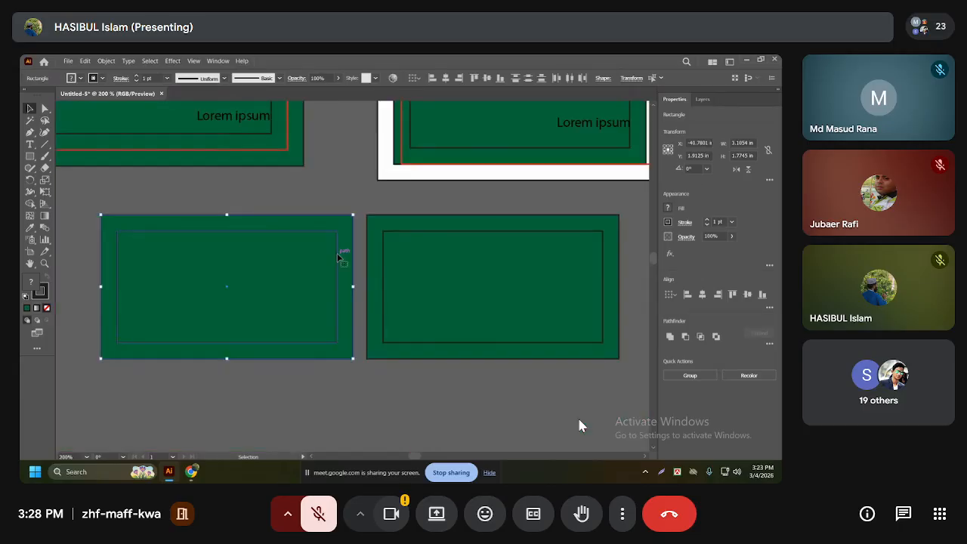
Delete all the card artwork and the leftover text from the canvas, and close the document without saving
scroll(296, 214, down, 3)
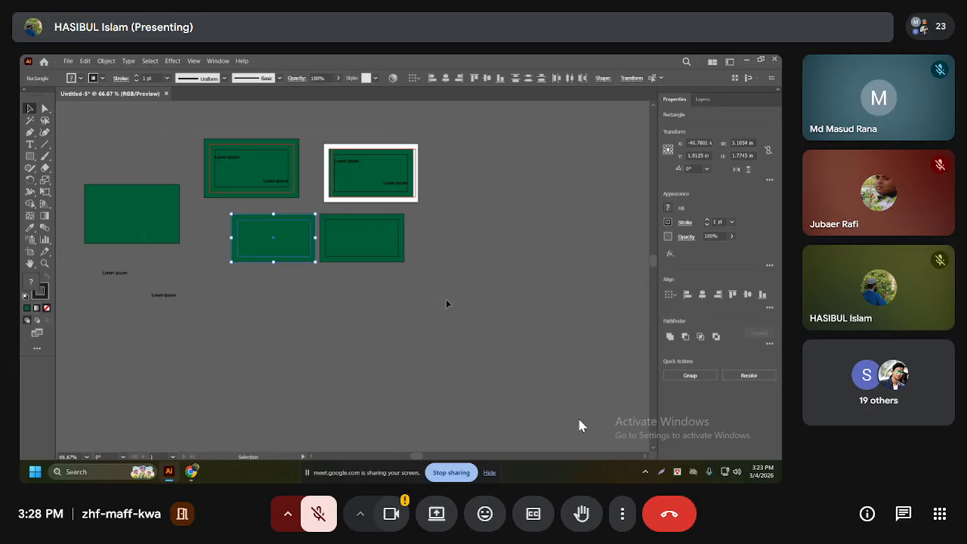
key(ctrl+a)
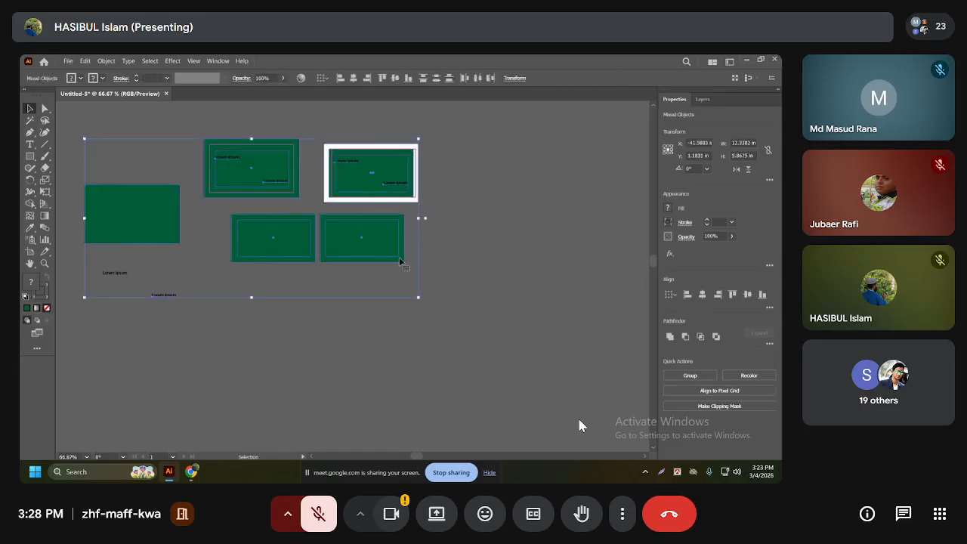
key(Delete)
drag(77, 220, 174, 306)
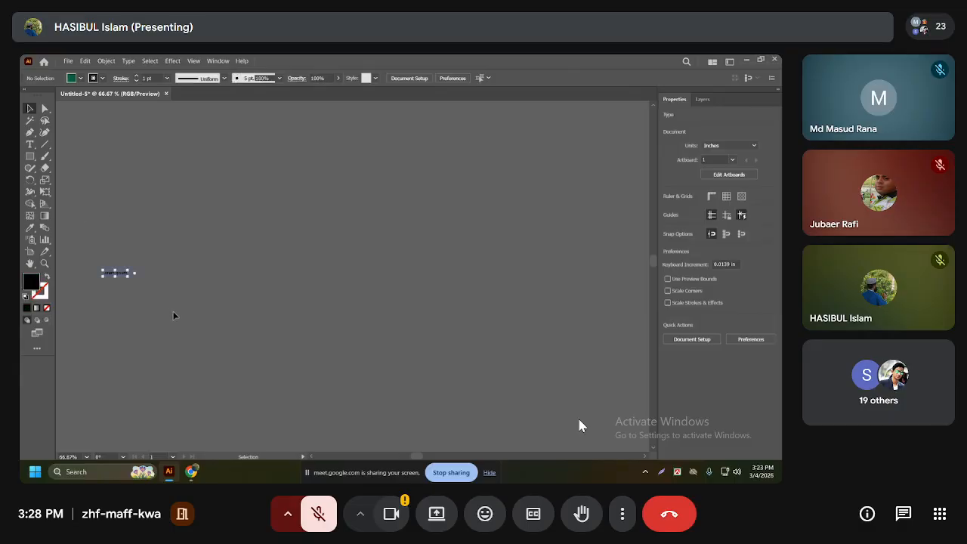
key(Delete)
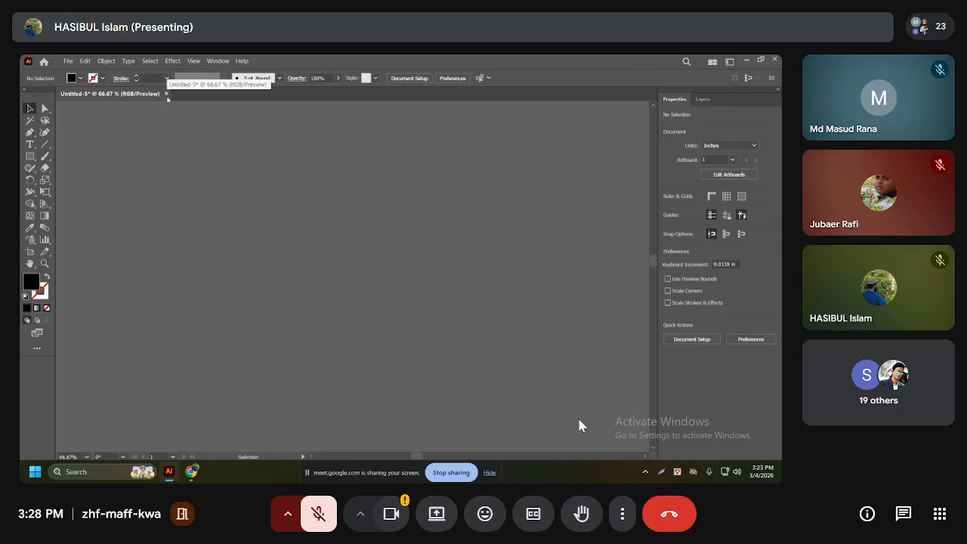
click(167, 94)
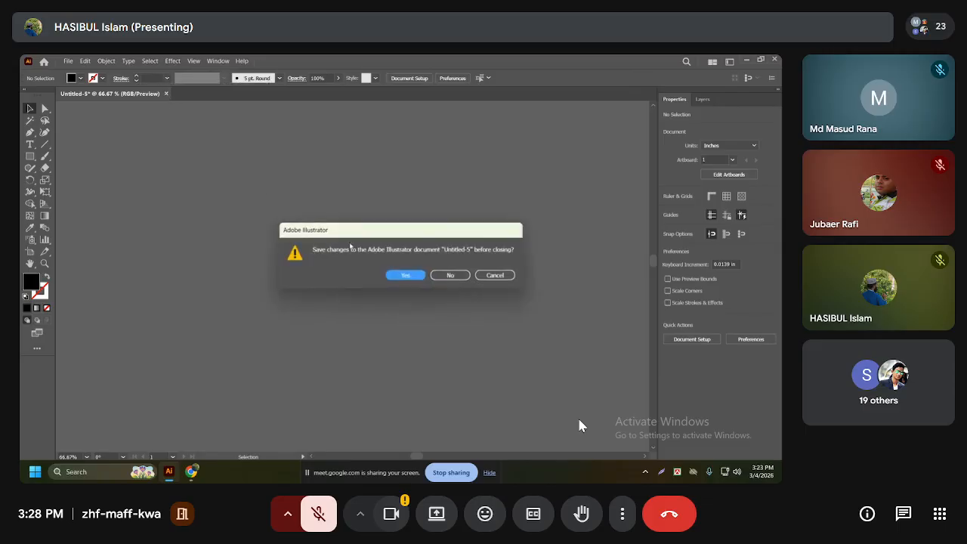
click(451, 275)
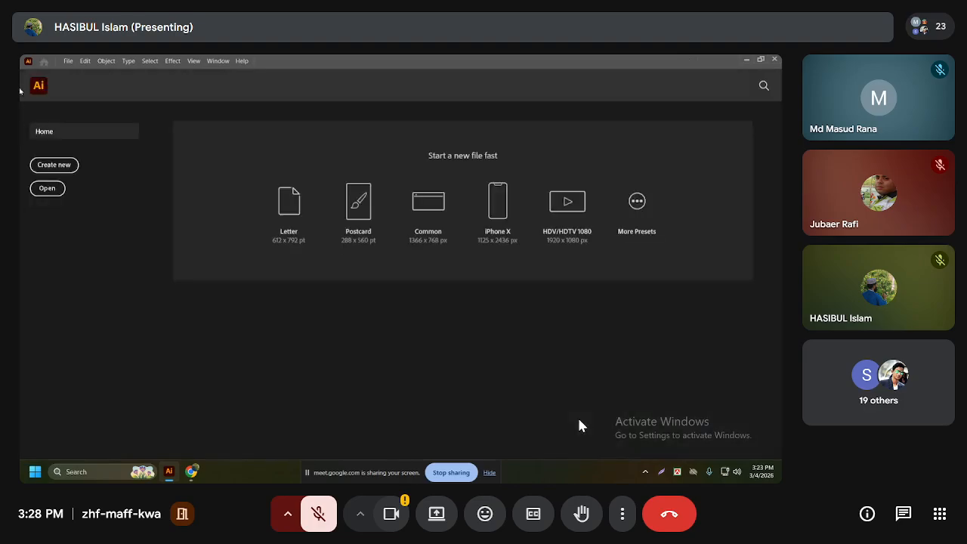
Start a new document in inches with a width of 3.5 in and a height of 2 in
click(56, 166)
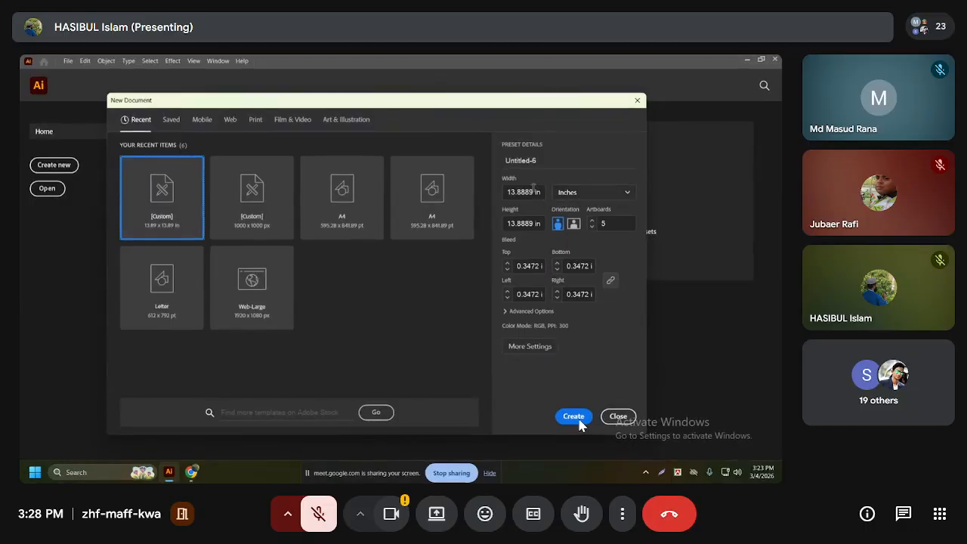
drag(542, 194, 488, 202)
text(3.5)
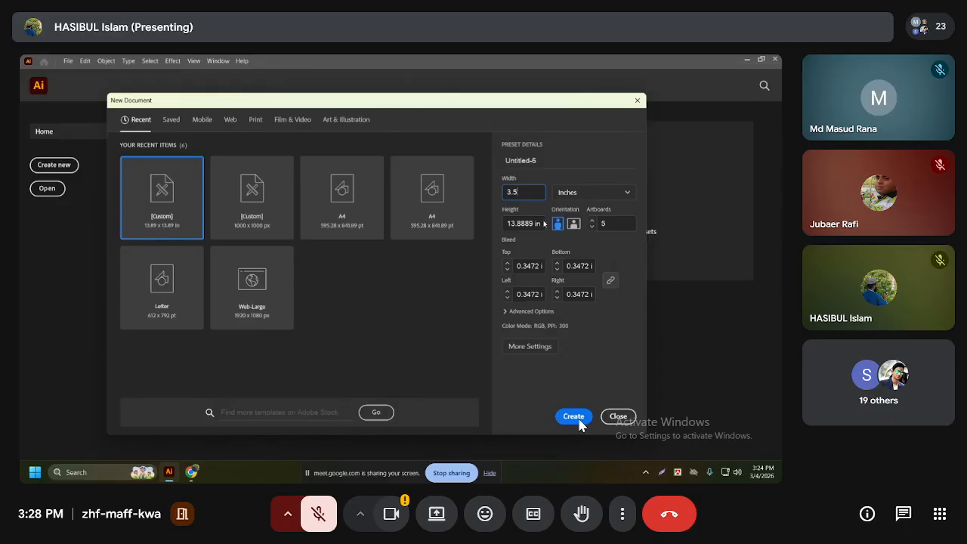
drag(544, 224, 486, 230)
text(2)
click(531, 190)
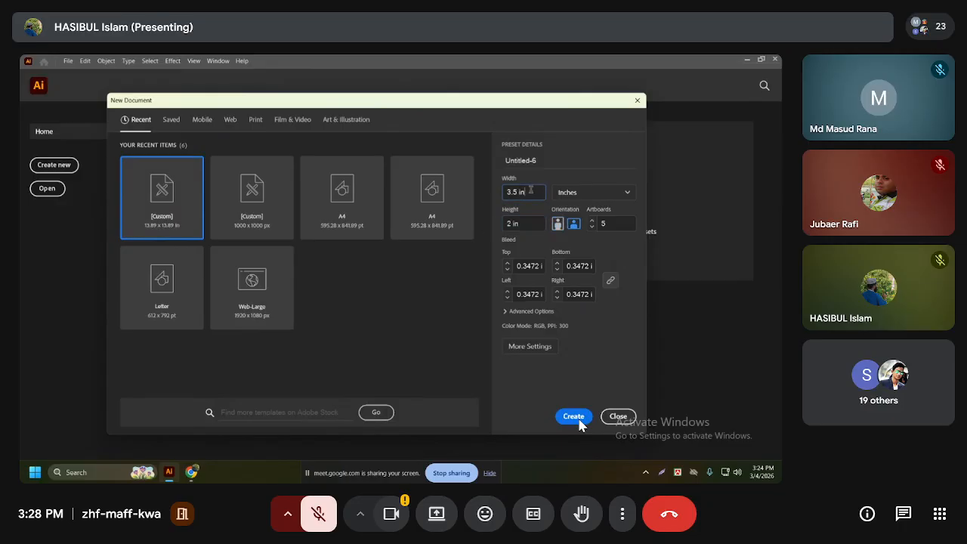
Set the new document's bleed to 0.125 in on all four sides, keeping the sides linked
click(537, 266)
key(ctrl+a)
text(0.125)
key(Return)
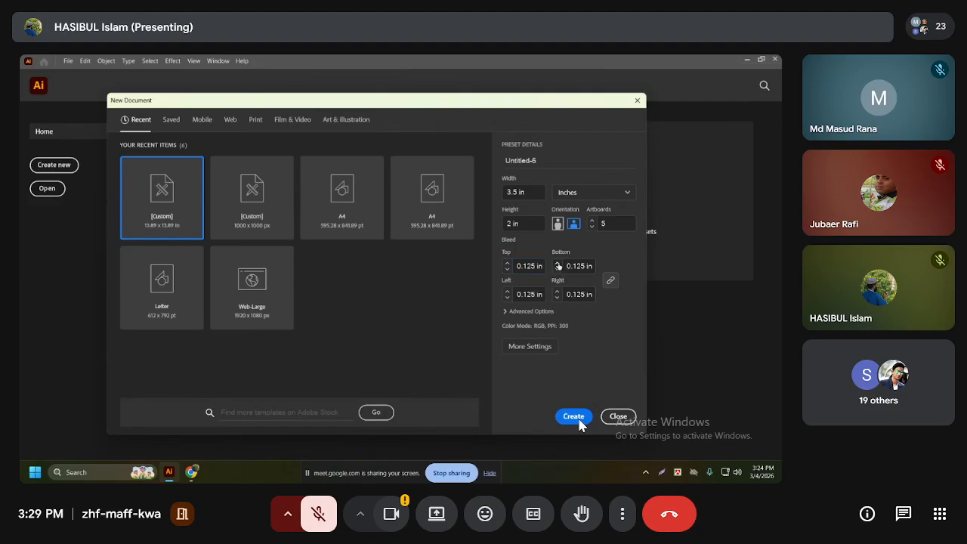
click(609, 283)
click(611, 283)
Set the number of artboards to 2 and create the document
drag(612, 224, 593, 230)
key(BackSpace)
text(2)
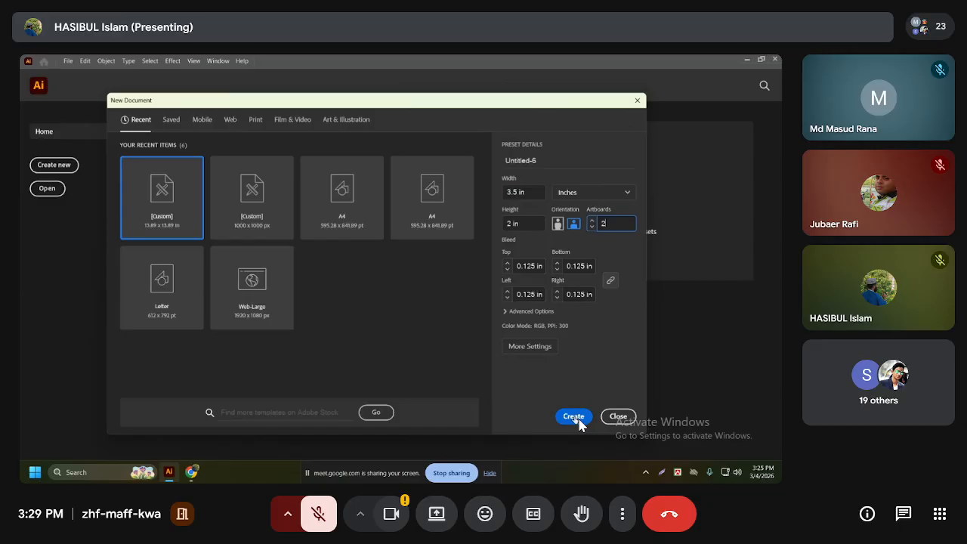
click(579, 421)
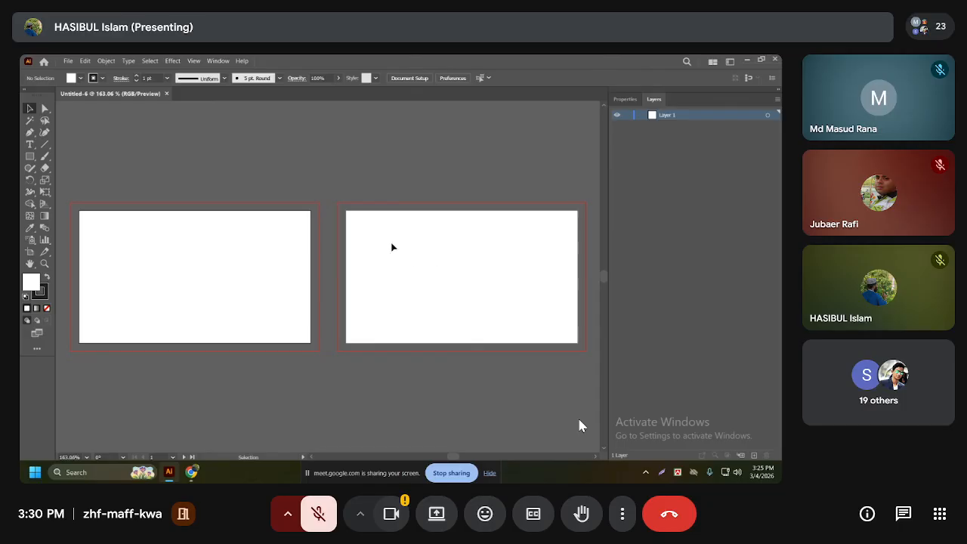
Rename the first artboard as Back
click(488, 266)
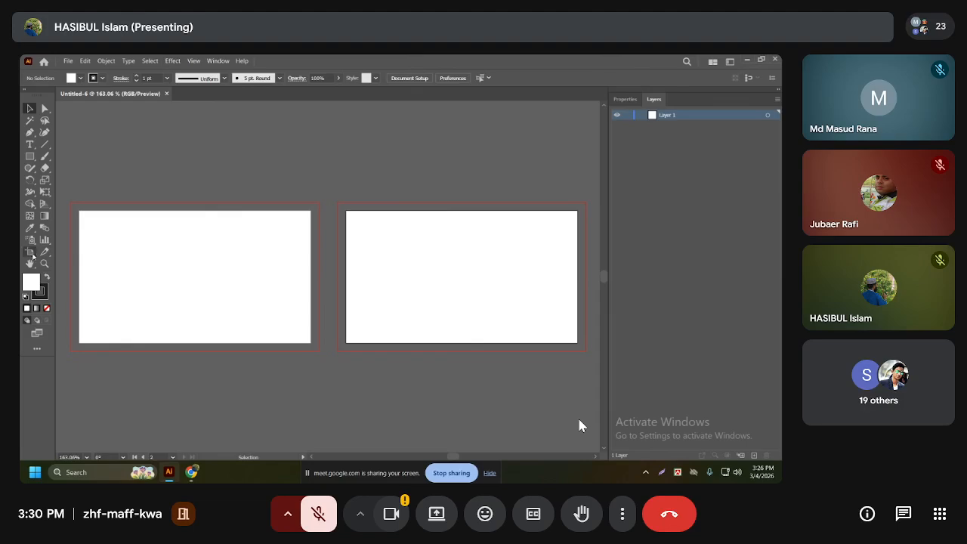
click(31, 254)
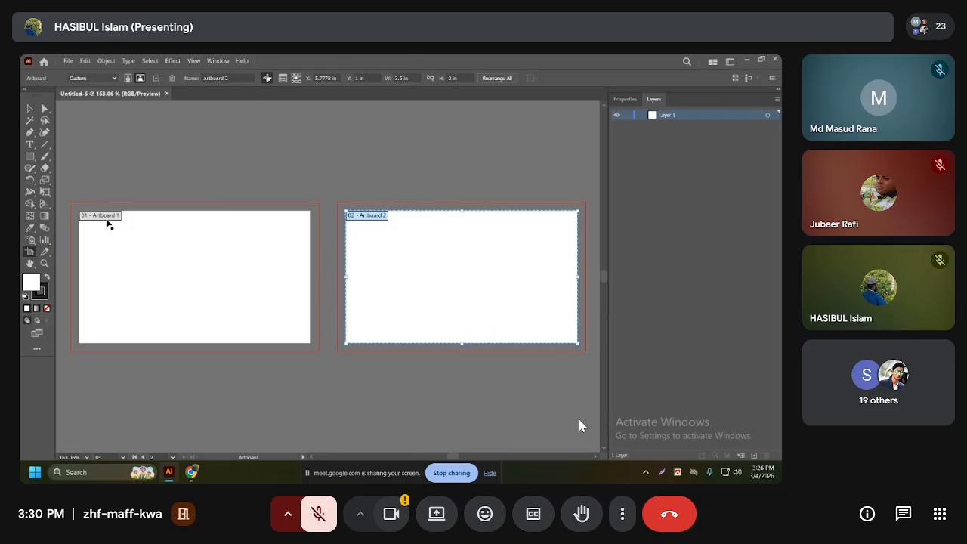
click(110, 221)
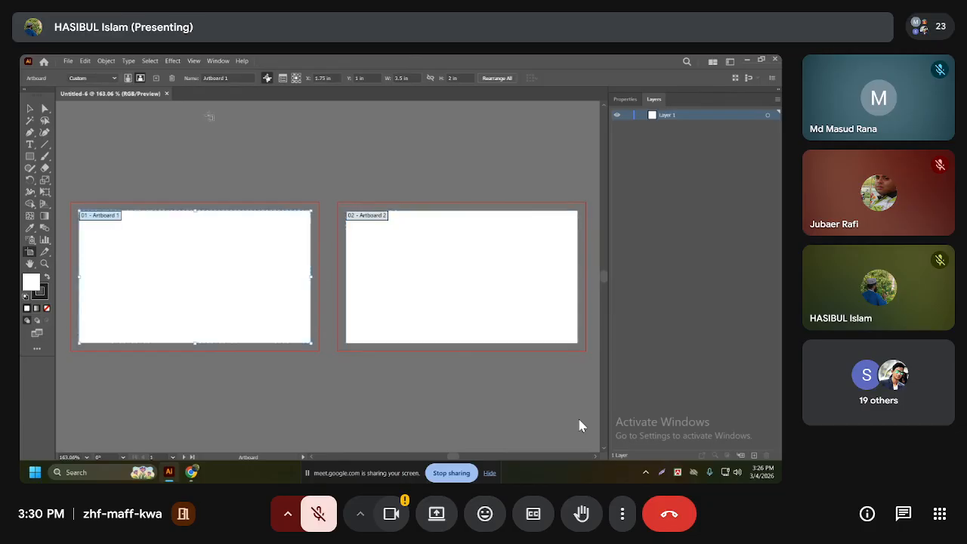
click(220, 78)
drag(213, 78, 201, 84)
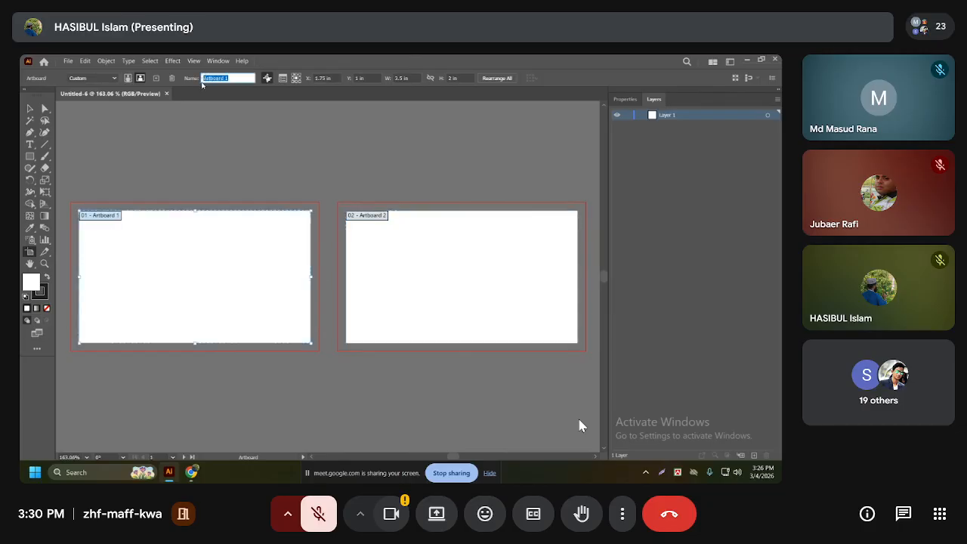
text(front)
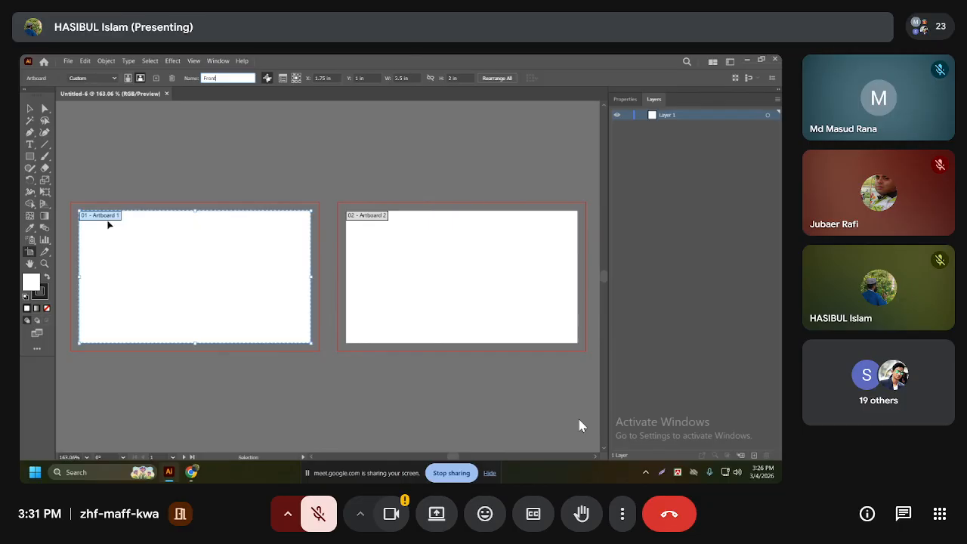
key(BackSpace)
key(BackSpace)
key(BackSpace)
key(BackSpace)
text(B)
key(Tab)
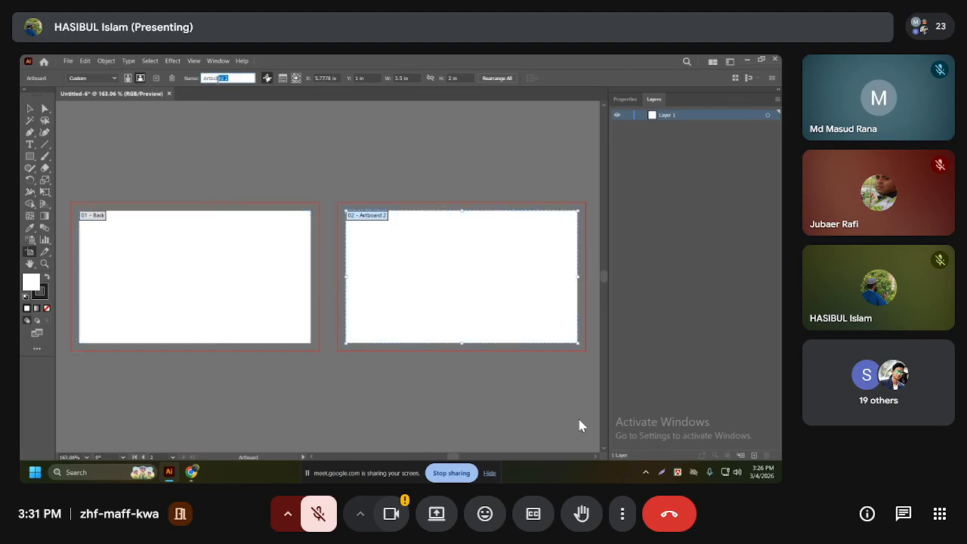
Rename the second artboard as Front and leave artboard editing
text(ron)
click(341, 145)
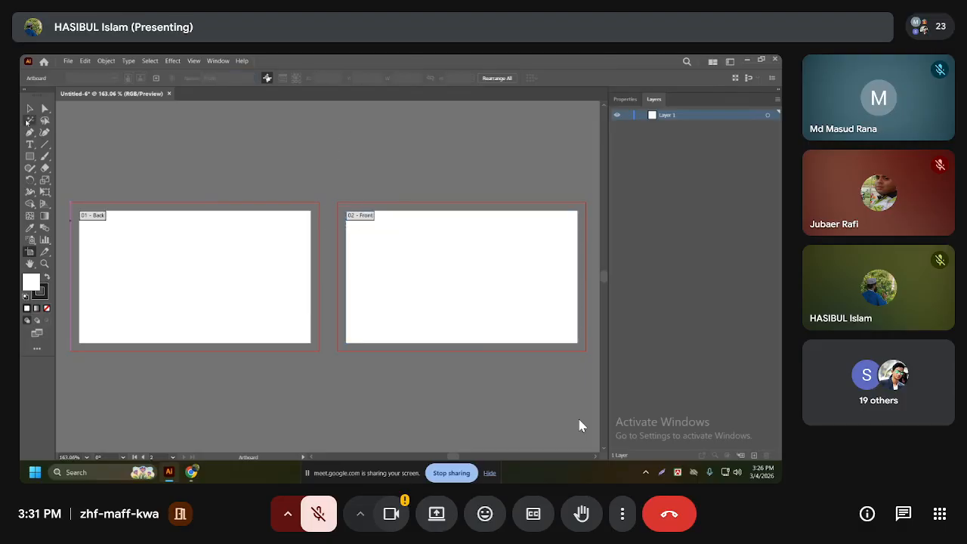
click(29, 109)
click(142, 247)
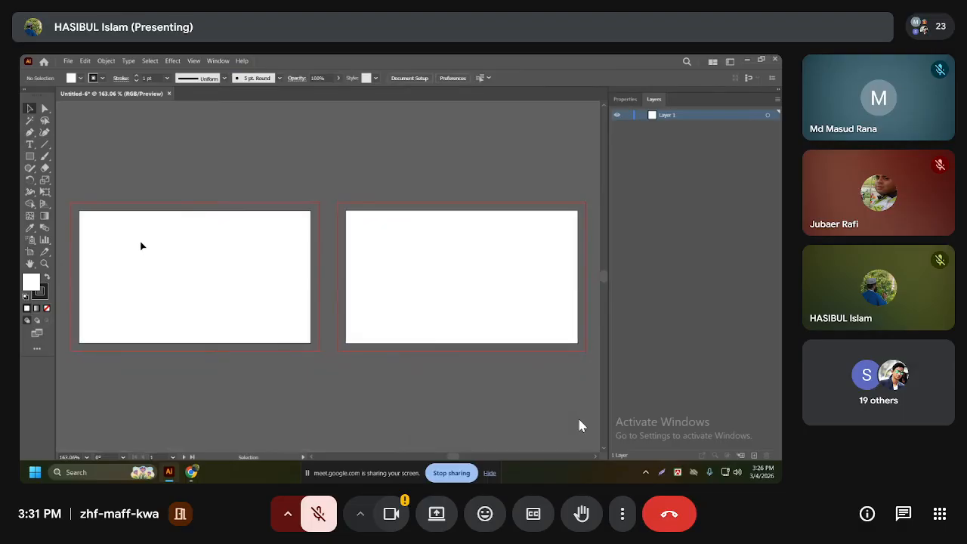
click(412, 289)
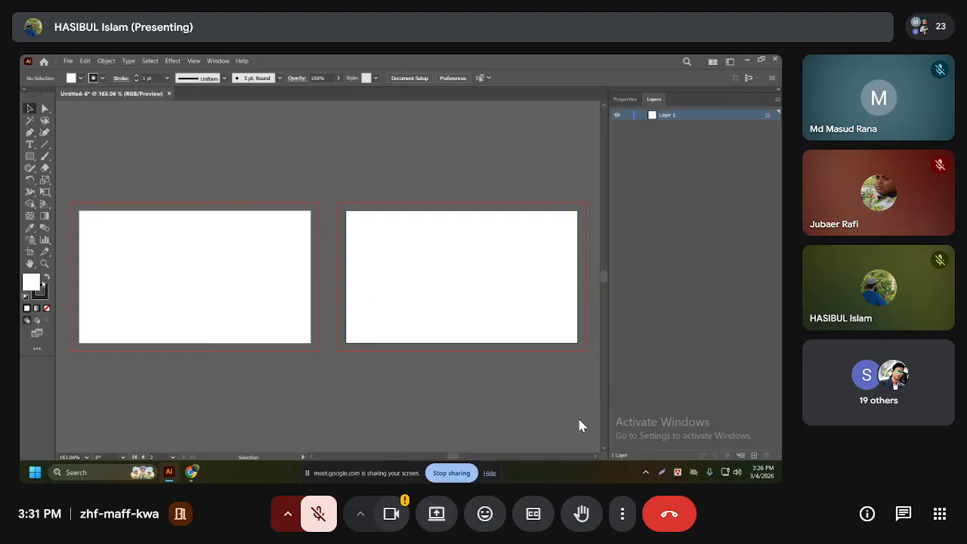
Move the Front artboard slightly away from the Back artboard, and return to the Selection tool
click(30, 252)
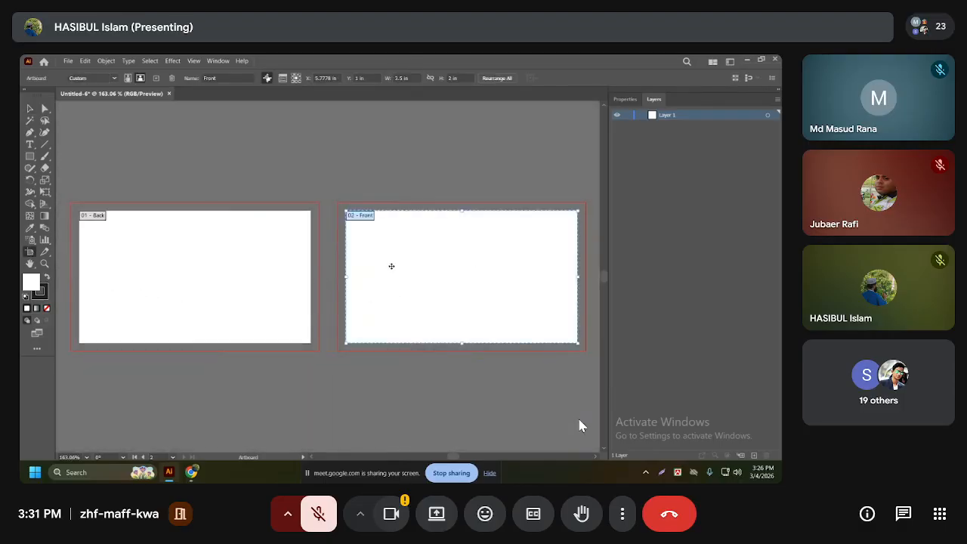
scroll(407, 275, down, 3)
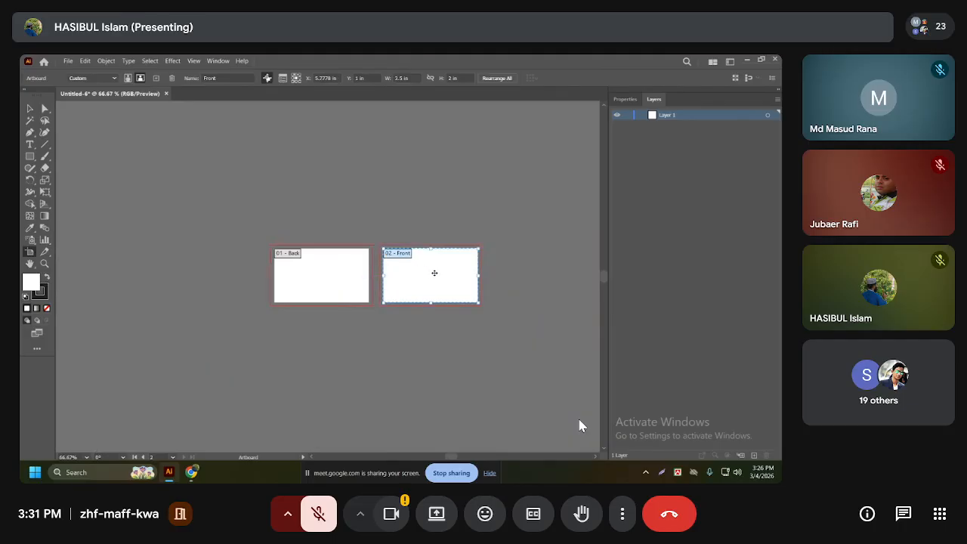
mouse_move(441, 270)
mouse_down()
mouse_move(421, 302)
mouse_move(193, 288)
mouse_move(222, 270)
mouse_move(272, 330)
mouse_move(465, 269)
mouse_move(445, 267)
mouse_up()
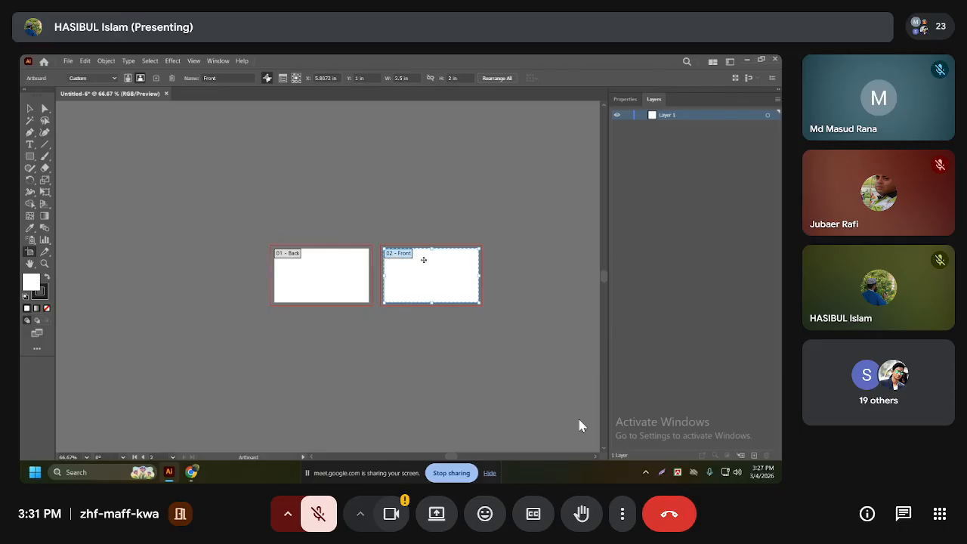
key(v)
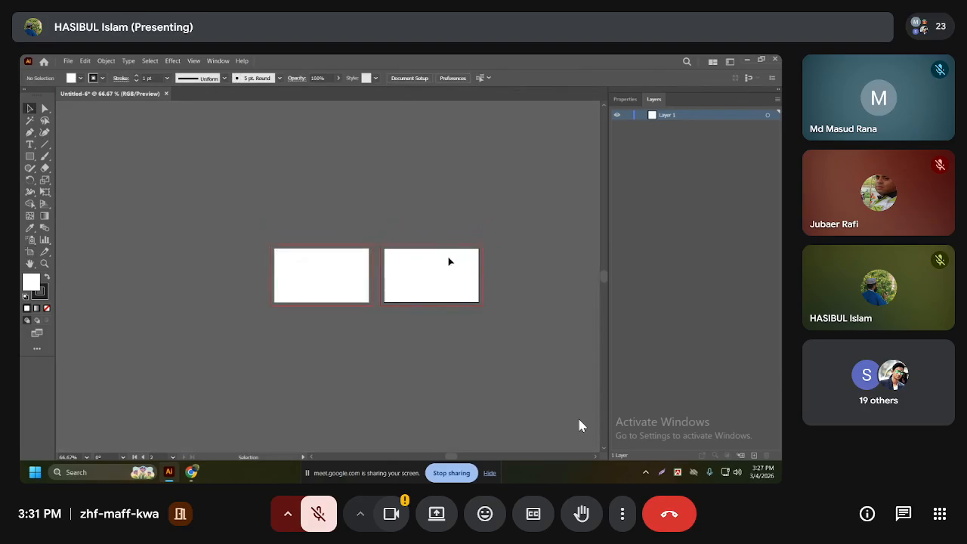
Try drawing a 3.5 × 2 in rectangle that exactly covers the Back artboard
scroll(449, 259, up, 4)
scroll(363, 272, down, 2)
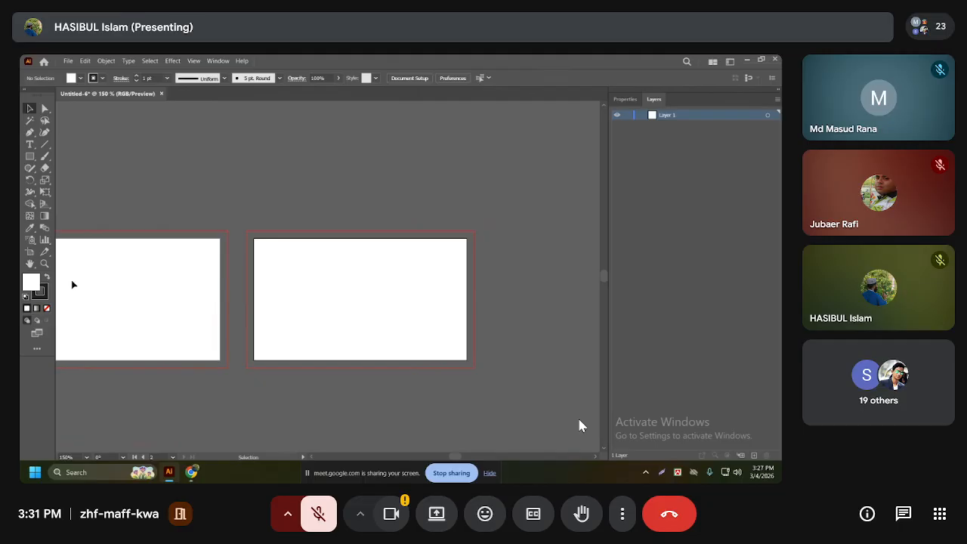
scroll(257, 273, down, 1)
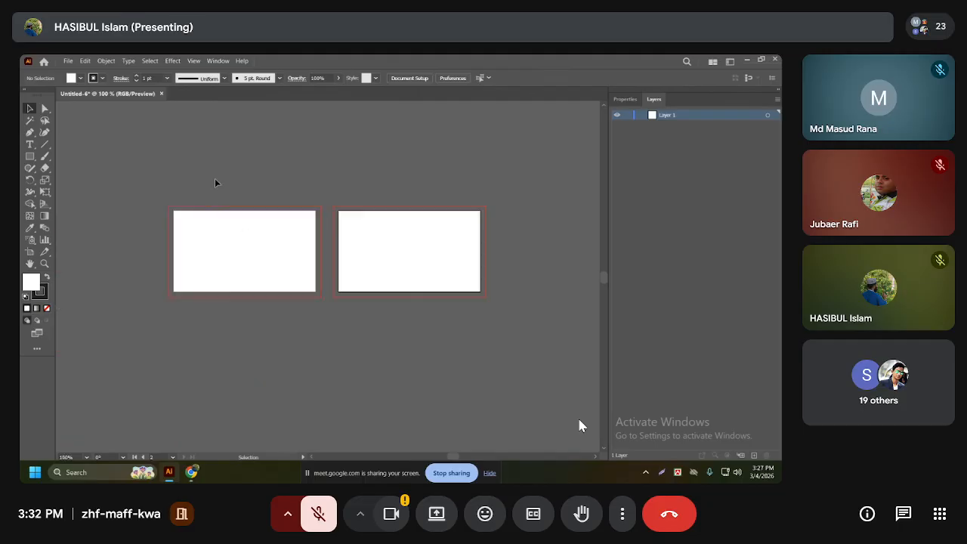
scroll(232, 224, up, 2)
scroll(155, 227, down, 2)
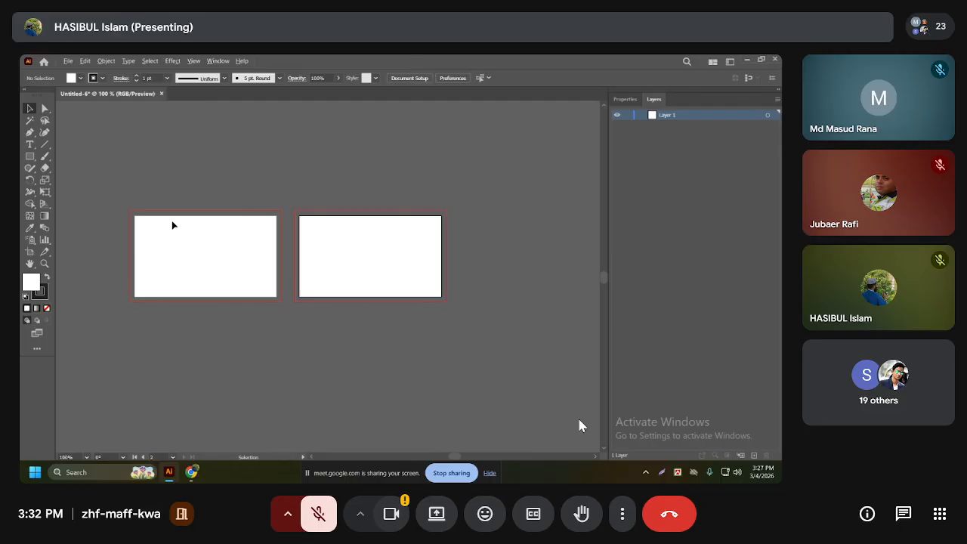
scroll(177, 227, up, 1)
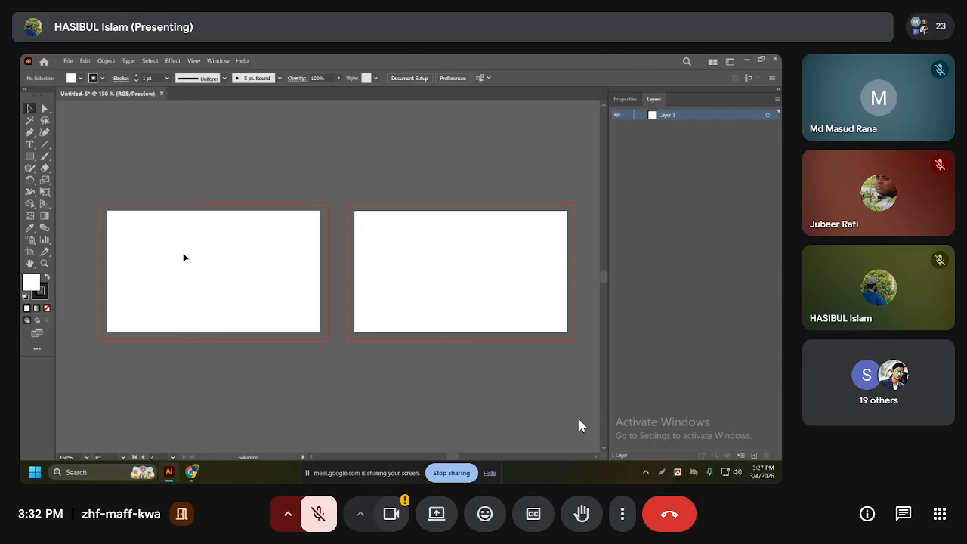
click(30, 157)
mouse_move(107, 210)
mouse_down()
mouse_move(296, 305)
mouse_move(320, 331)
mouse_up()
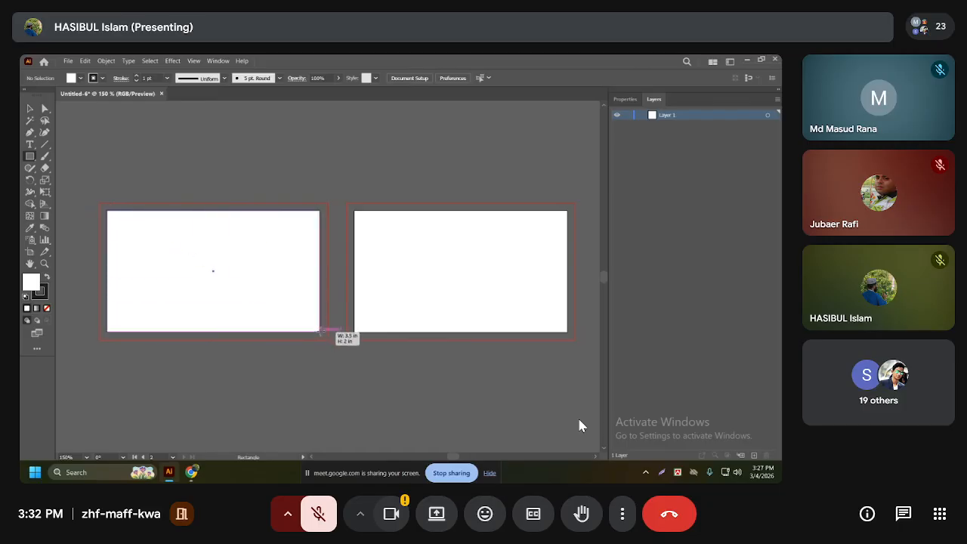
drag(321, 331, 321, 331)
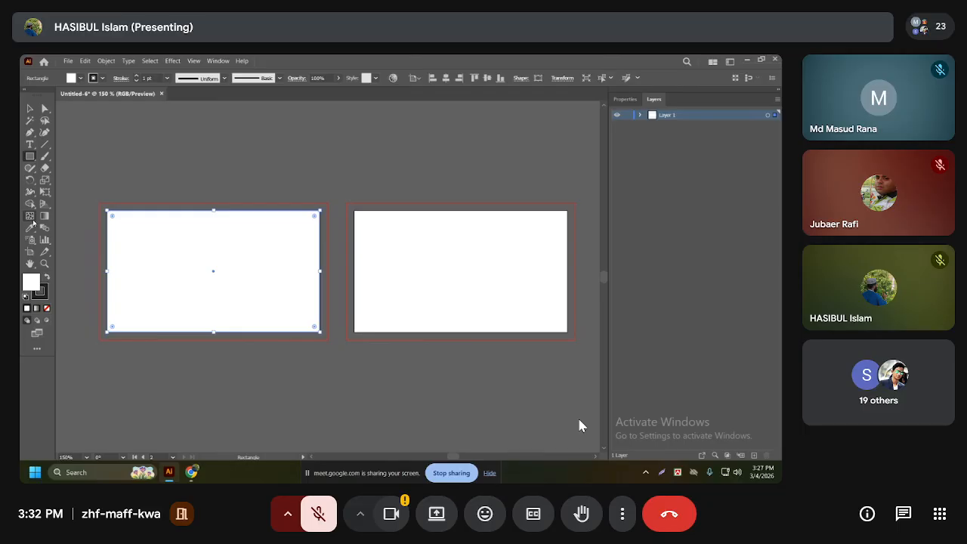
key(v)
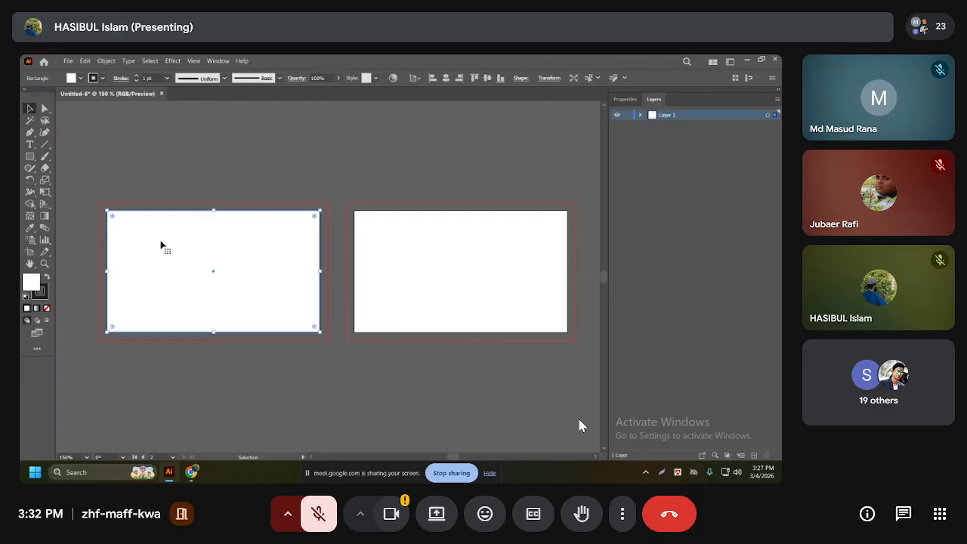
key(ctrl+shift+a)
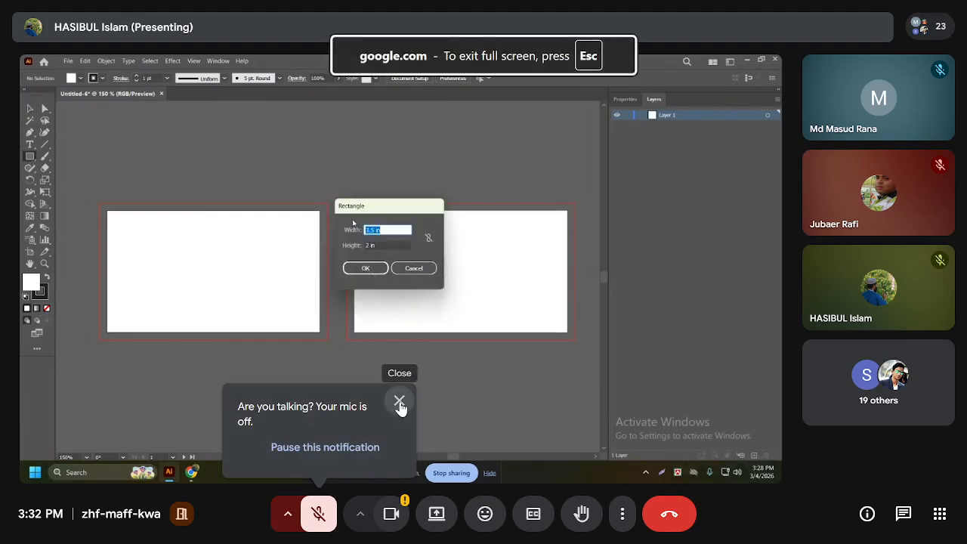
Create a 3.5 × 2 in rectangle and move it onto the empty canvas below the Back artboard
click(399, 401)
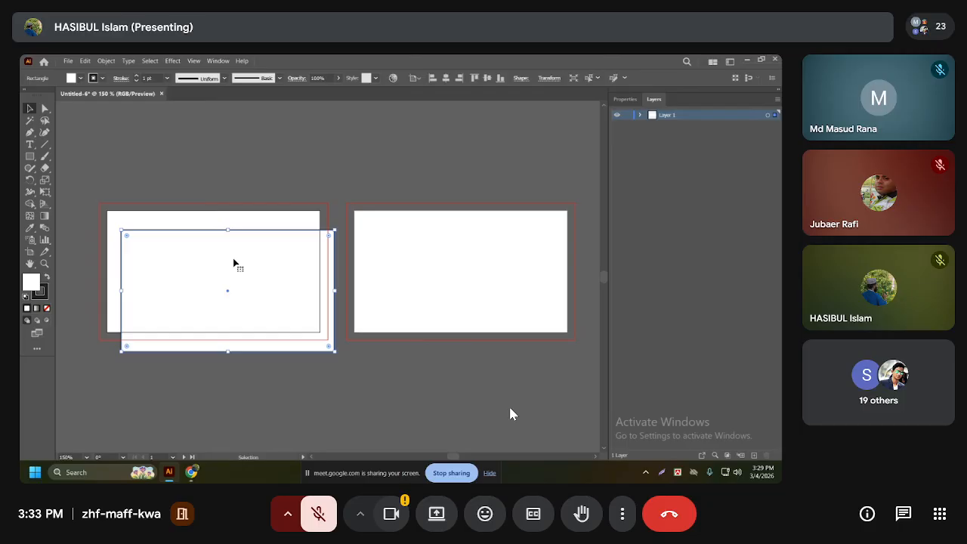
drag(257, 248, 260, 266)
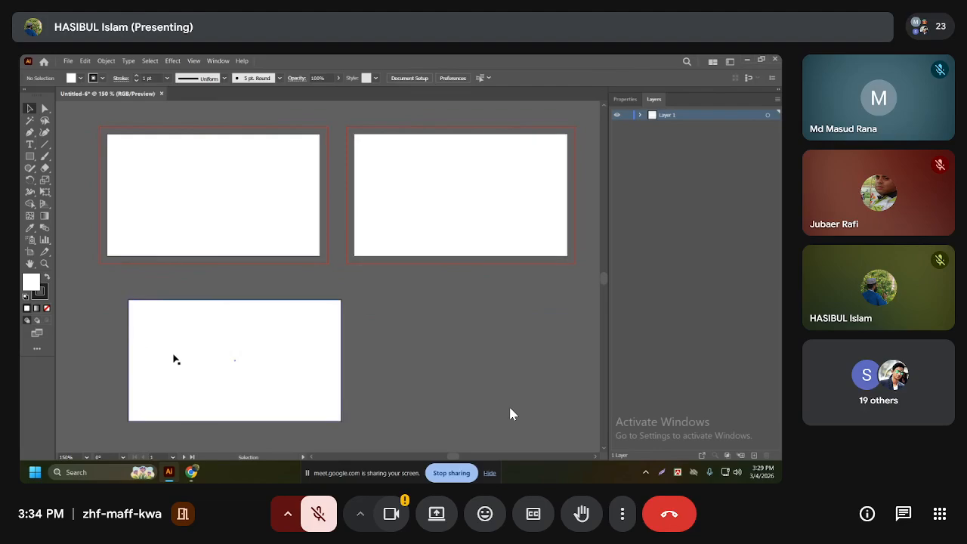
Draw a small square beside the white rectangle and align it to the Back artboard's left edge
click(173, 360)
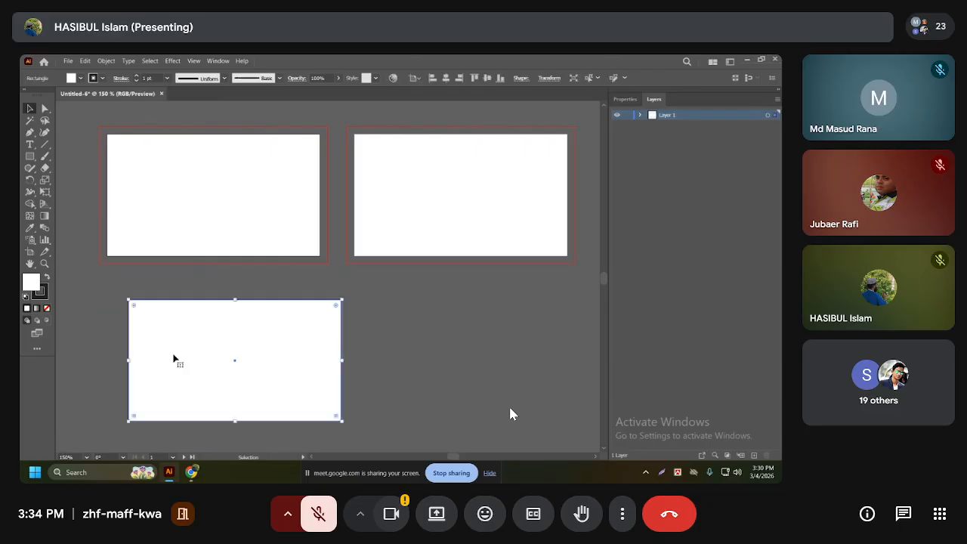
click(432, 78)
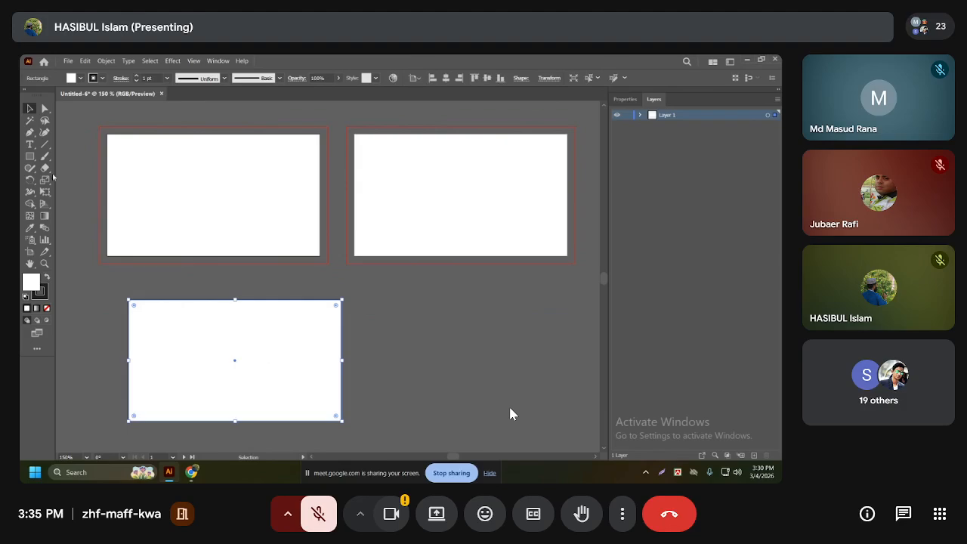
click(30, 156)
scroll(317, 332, down, 1)
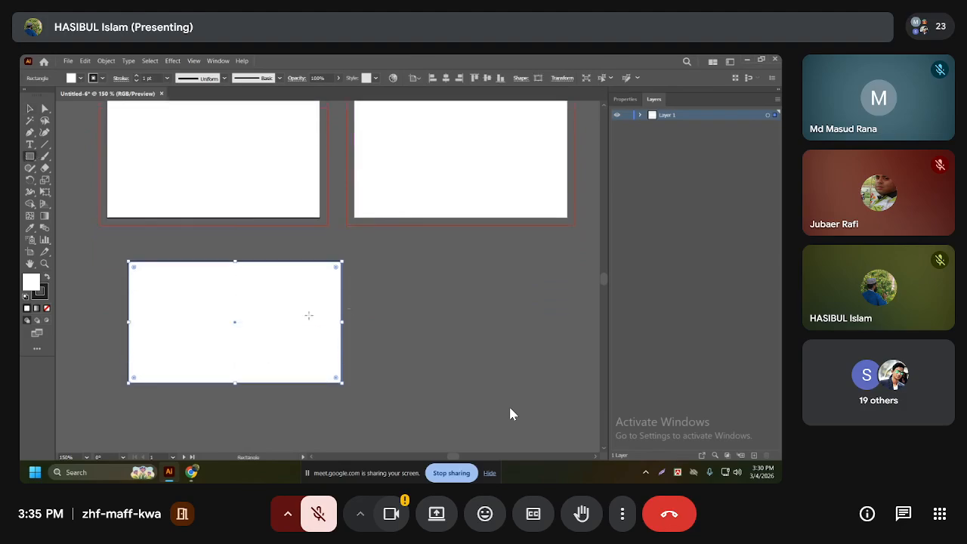
drag(64, 259, 106, 299)
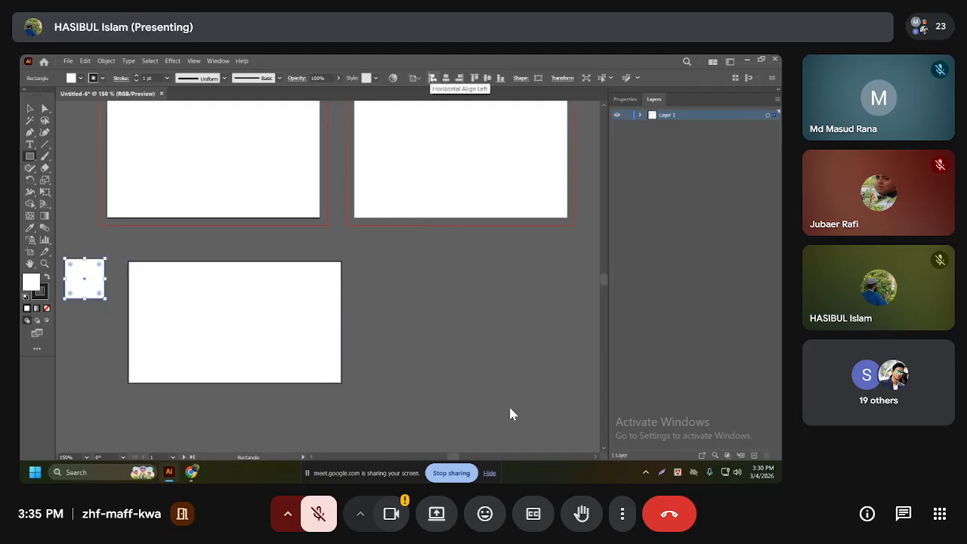
click(433, 77)
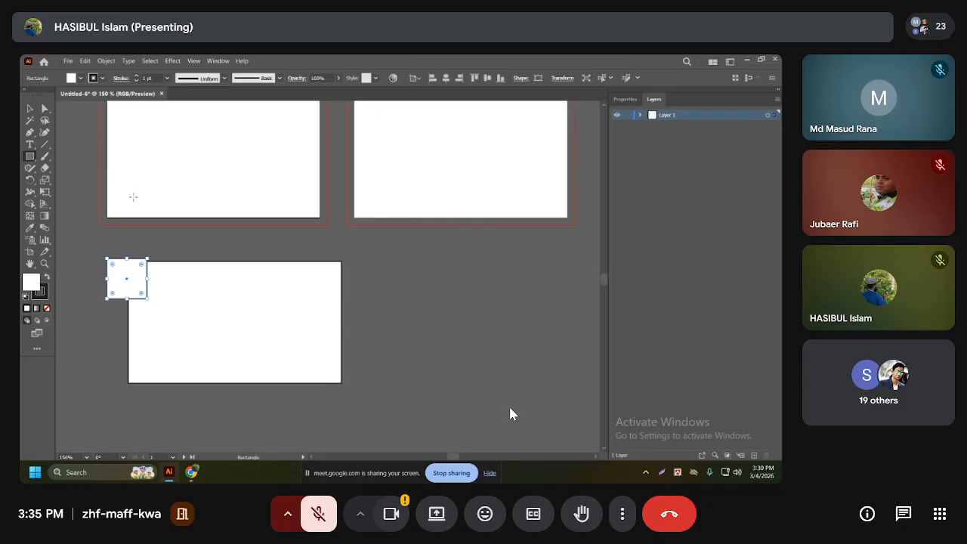
Move the small square clear of the white rectangle and fill it with red
click(30, 109)
click(203, 253)
drag(141, 273, 118, 253)
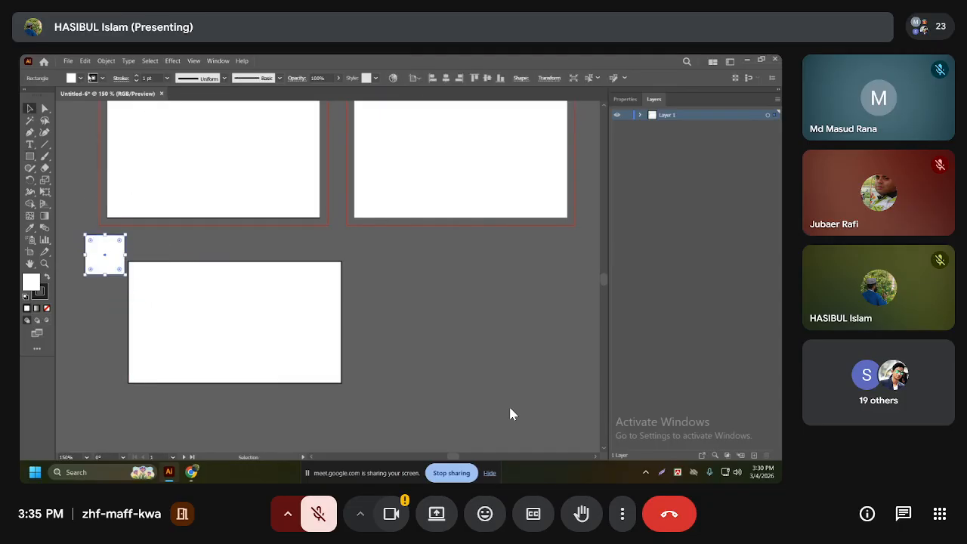
click(79, 78)
click(48, 96)
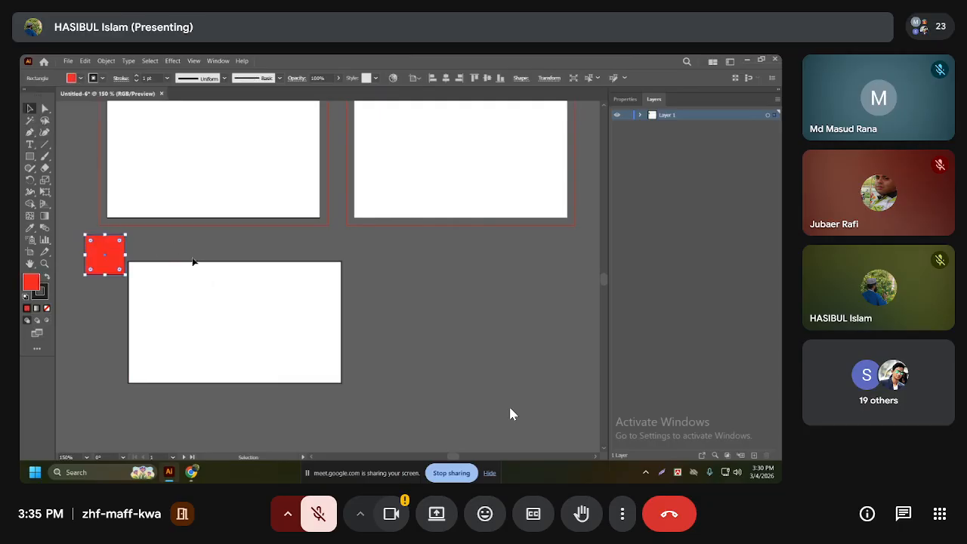
scroll(161, 257, up, 1)
drag(106, 284, 100, 270)
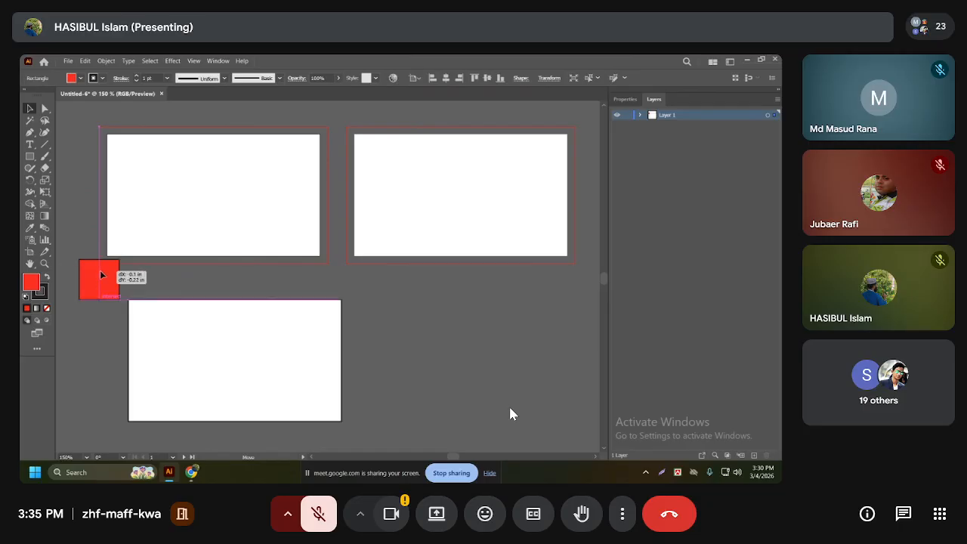
click(219, 182)
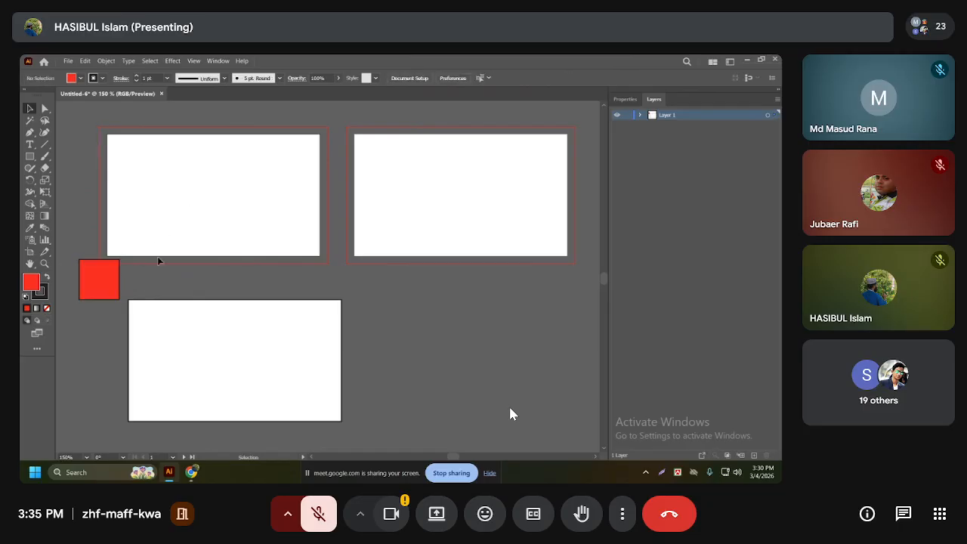
Align the red square to the Back artboard's left edge, trying its top, bottom and vertical centre alignments
click(104, 275)
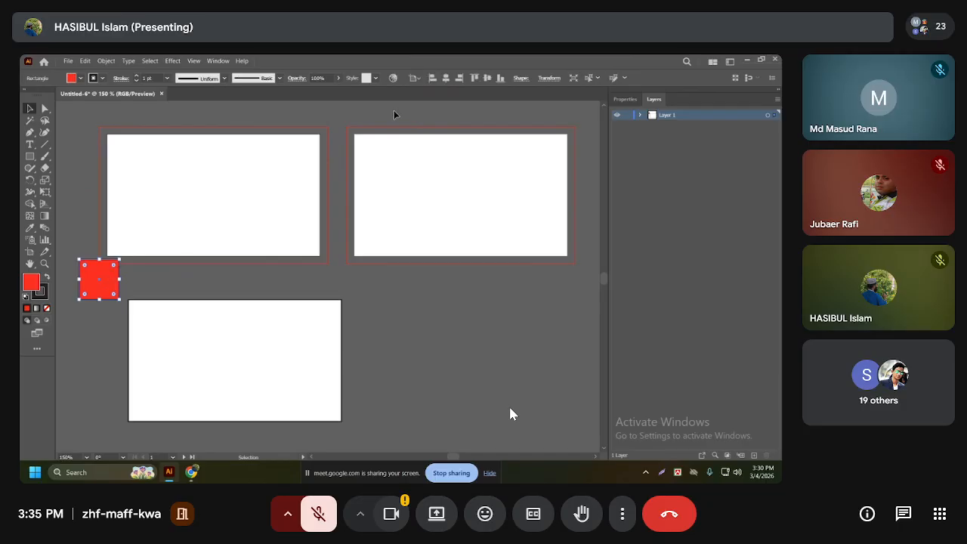
click(433, 79)
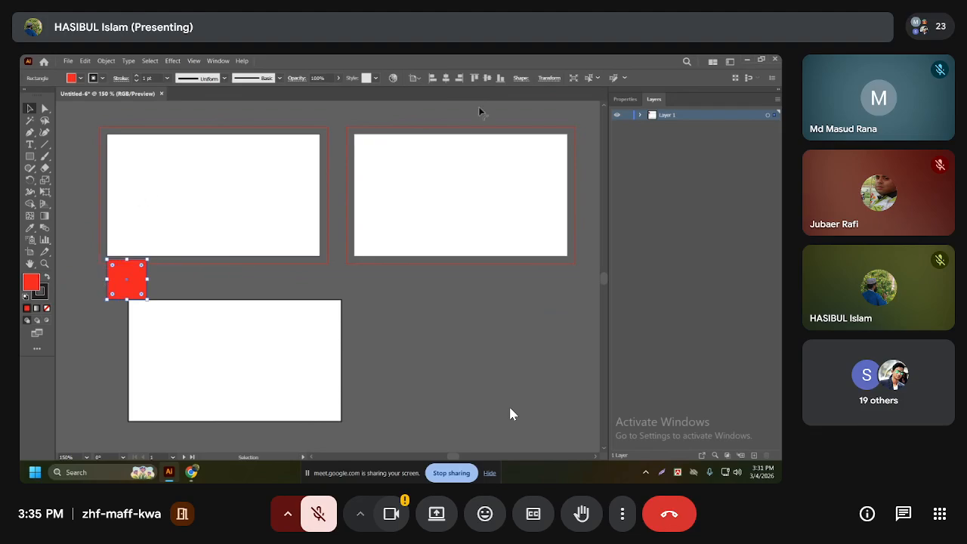
click(474, 78)
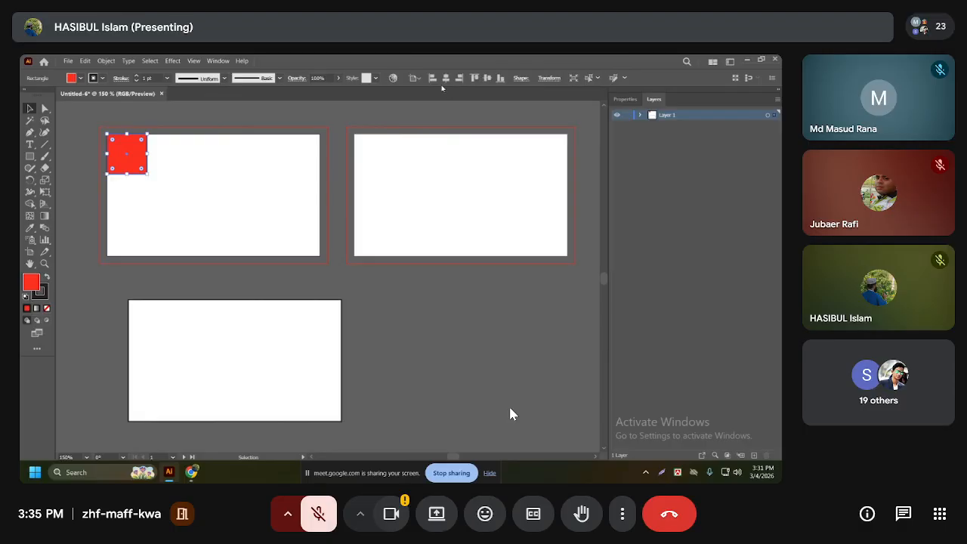
click(501, 79)
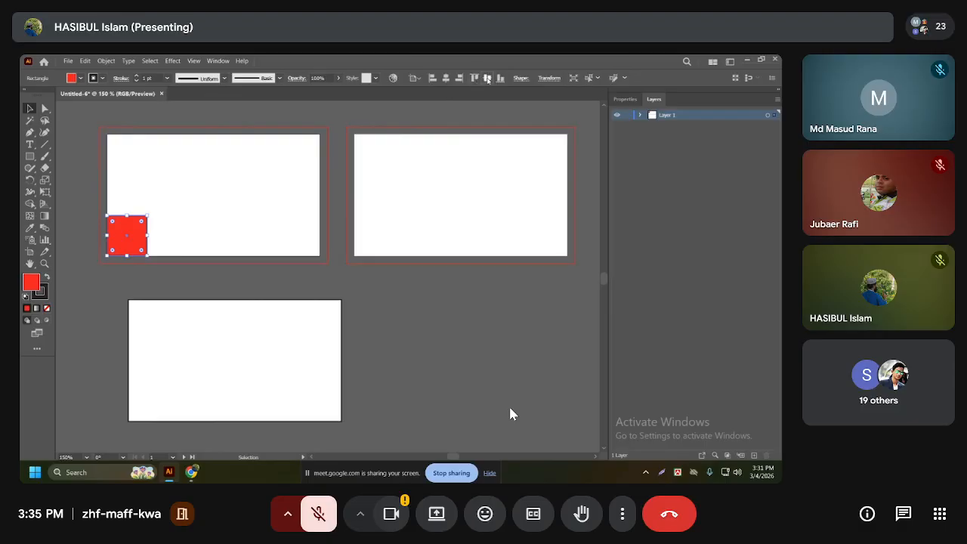
click(488, 79)
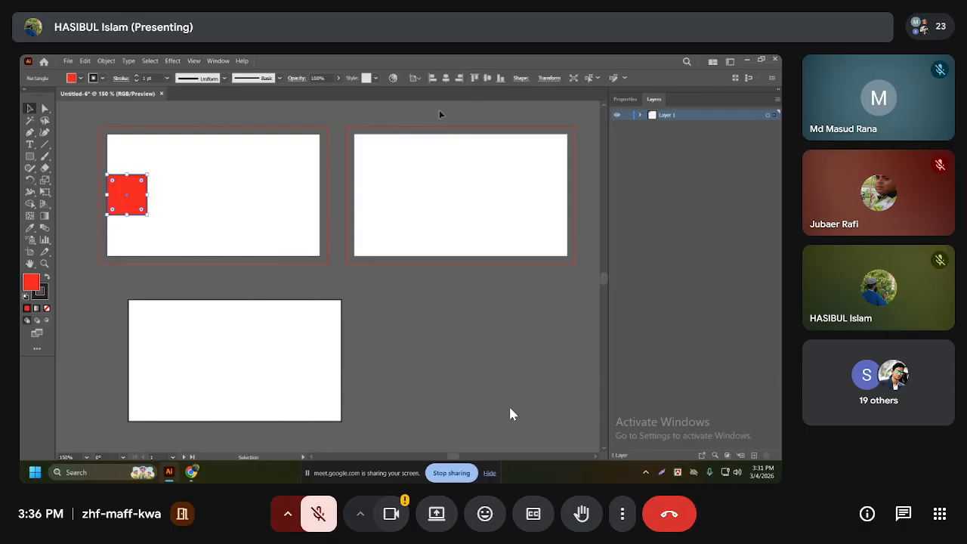
Move the red square off the Back artboard onto the empty canvas beside it
scroll(231, 242, down, 1)
scroll(231, 242, down, 1)
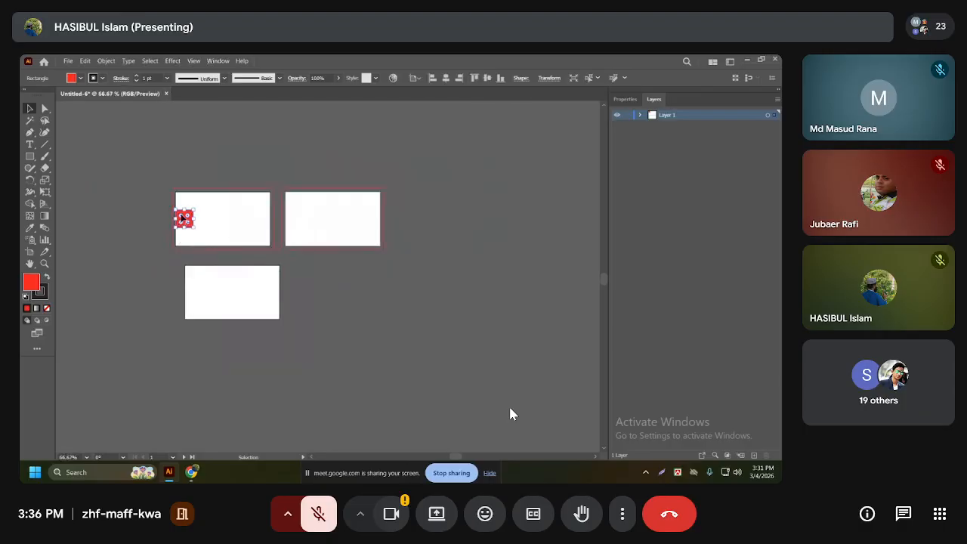
scroll(181, 219, up, 3)
drag(183, 215, 84, 257)
scroll(169, 255, down, 4)
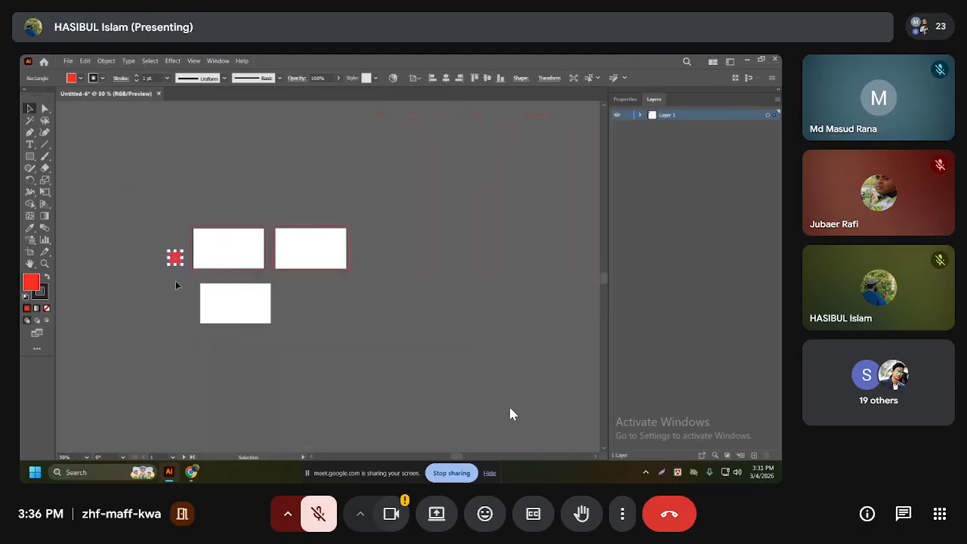
scroll(183, 281, up, 3)
drag(222, 221, 195, 279)
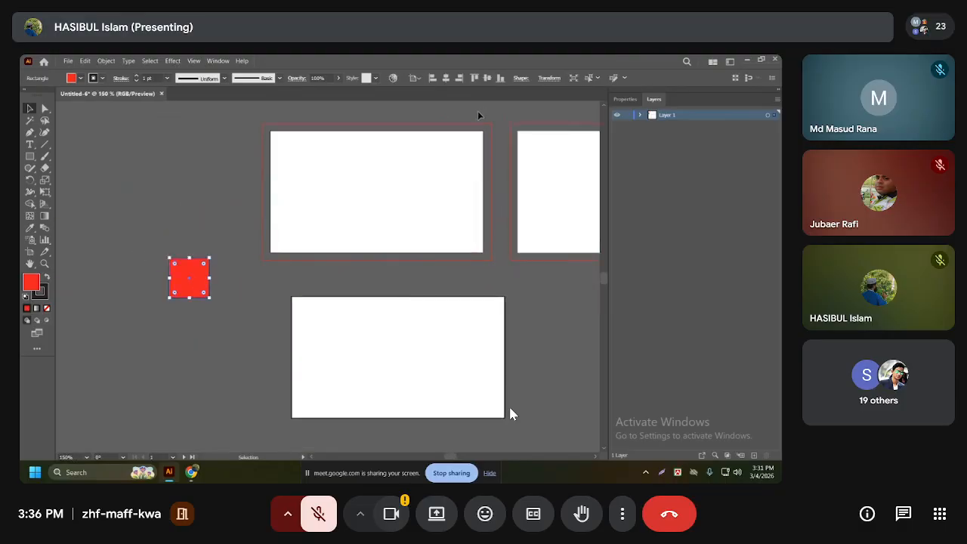
Demonstrate vertical centre, bottom and top alignment of the red square relative to the Back artboard, finishing with bottom alignment
click(487, 78)
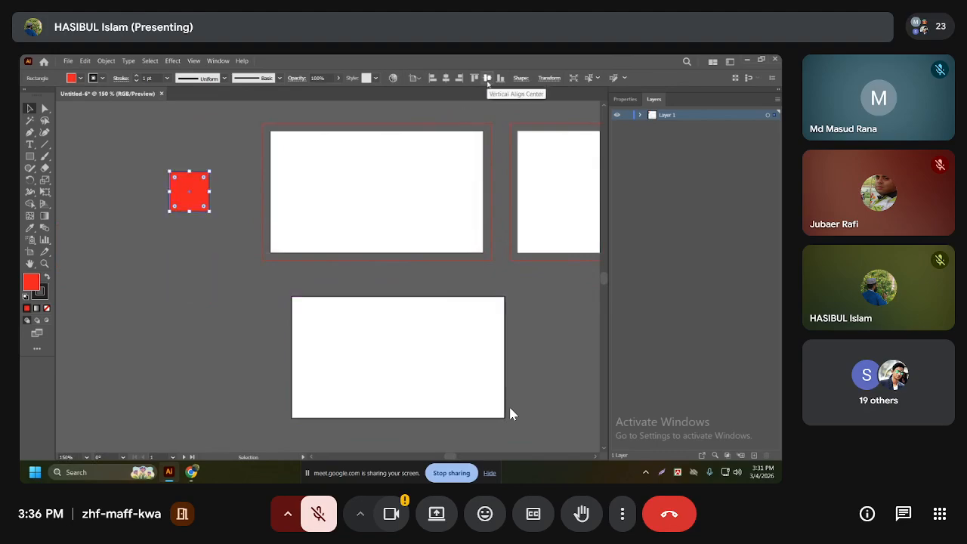
click(499, 77)
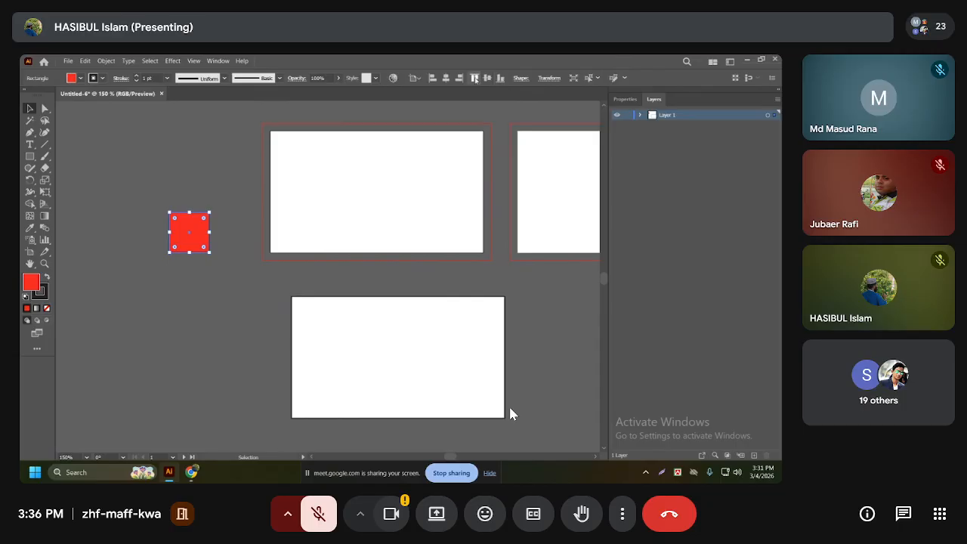
click(473, 78)
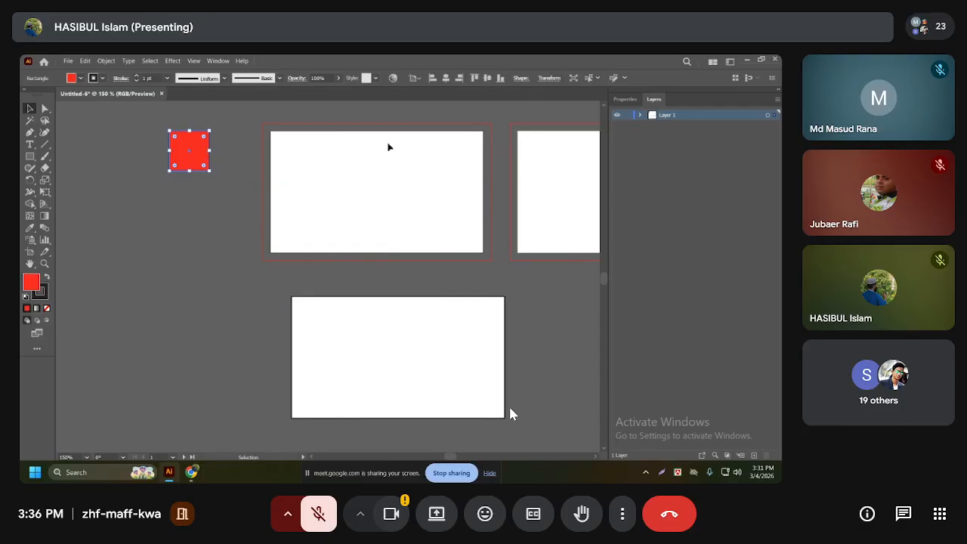
click(488, 78)
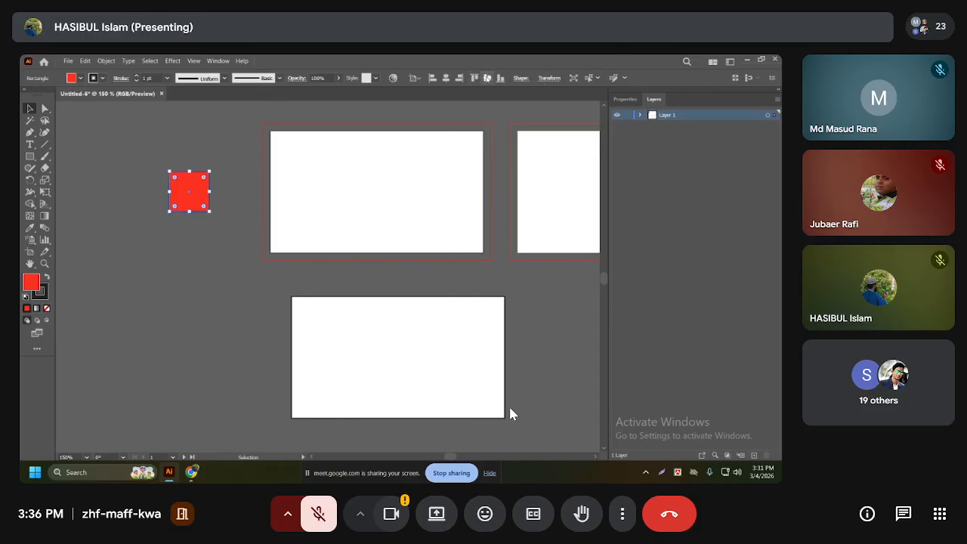
click(499, 79)
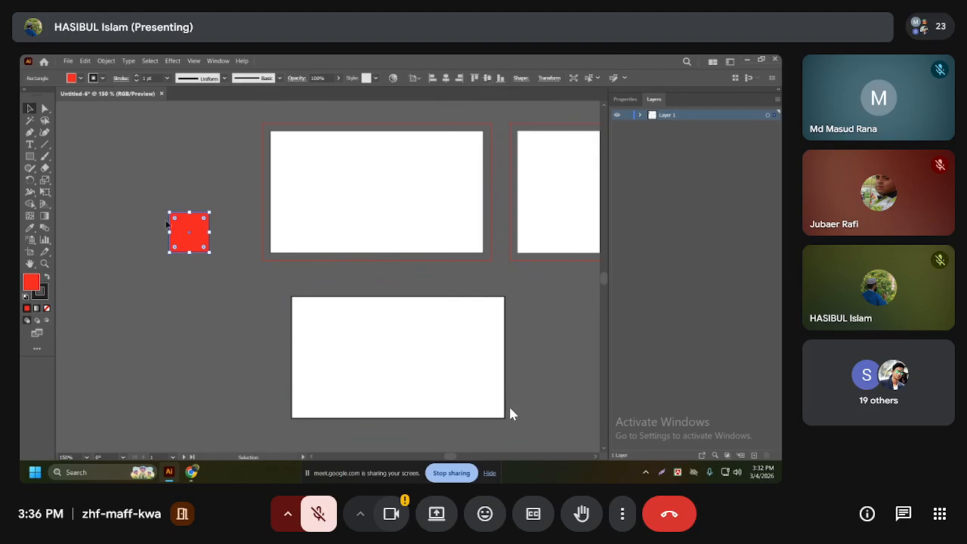
Move the red square lower on the canvas and centre it vertically and horizontally on the Back artboard
drag(189, 231, 187, 359)
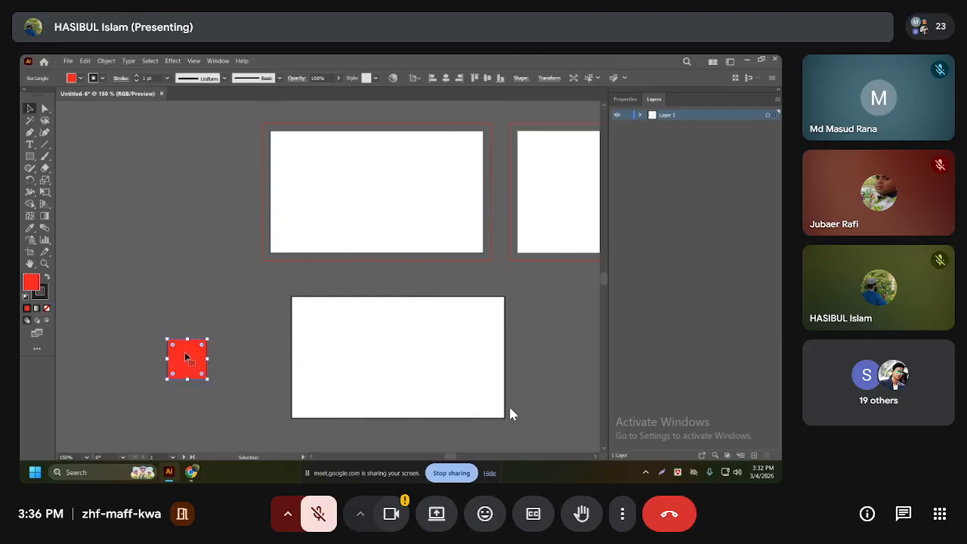
click(486, 81)
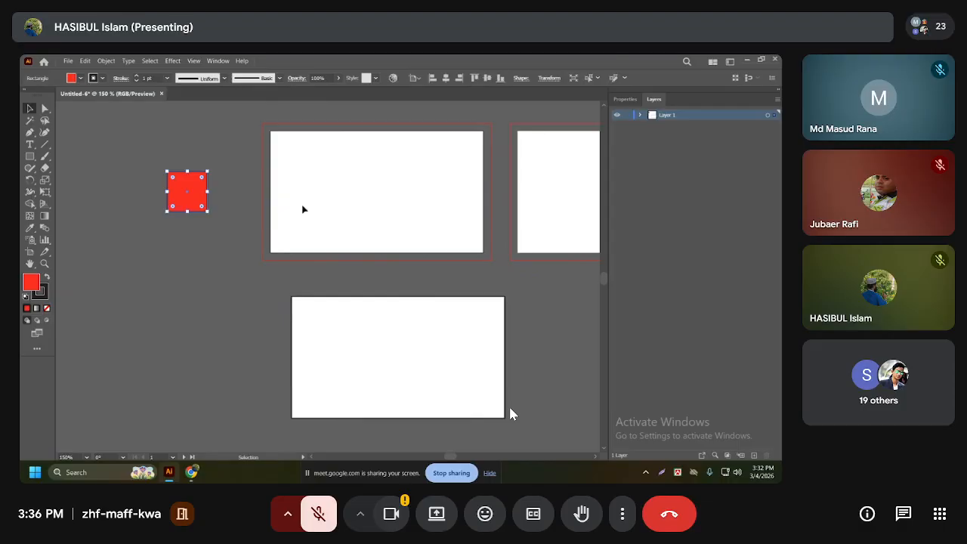
click(445, 83)
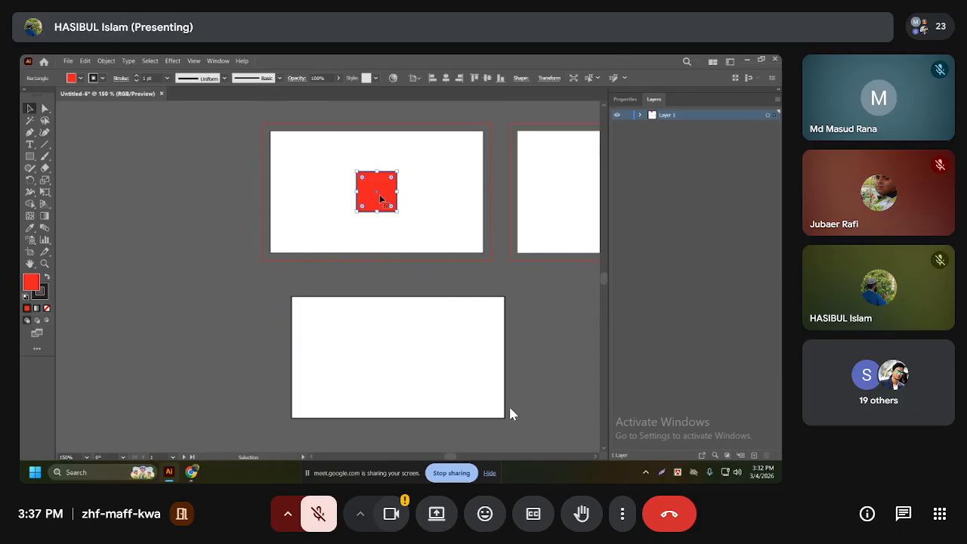
Cycle the red square through left, right and centre horizontal alignment on the Back artboard, finishing at the right edge
click(433, 78)
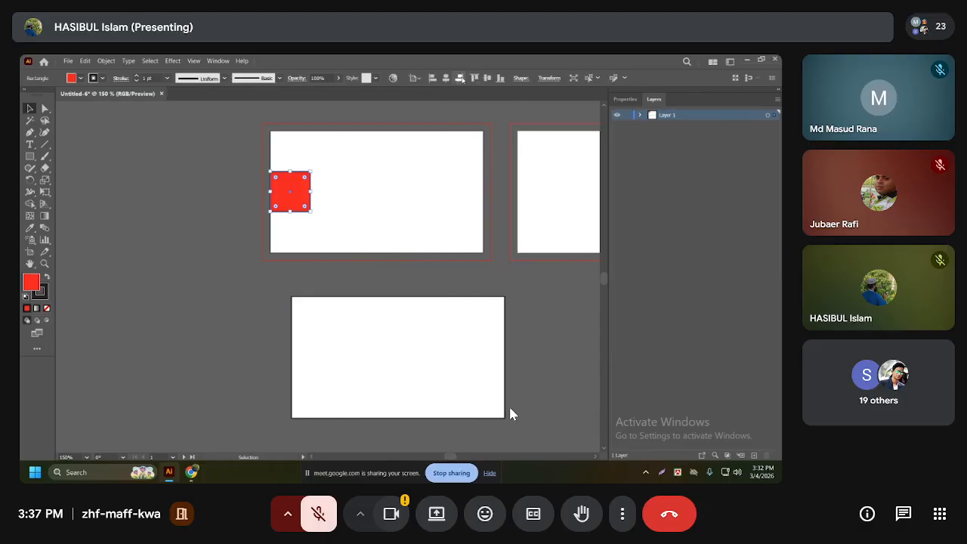
click(459, 79)
click(445, 78)
click(433, 78)
click(446, 78)
click(459, 78)
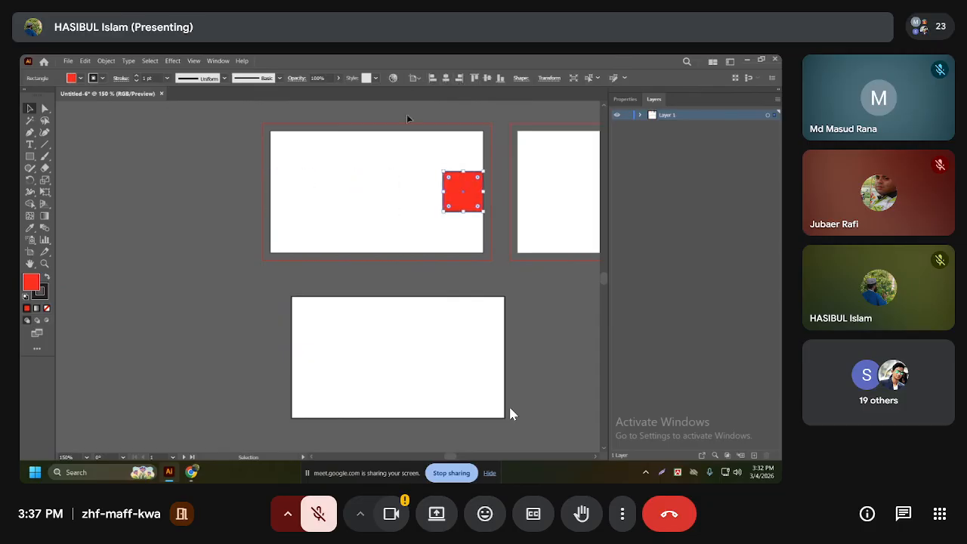
Show the rulers and place a horizontal guide along the red square's top edge
key(a)
key(ctrl+r)
drag(321, 112, 322, 173)
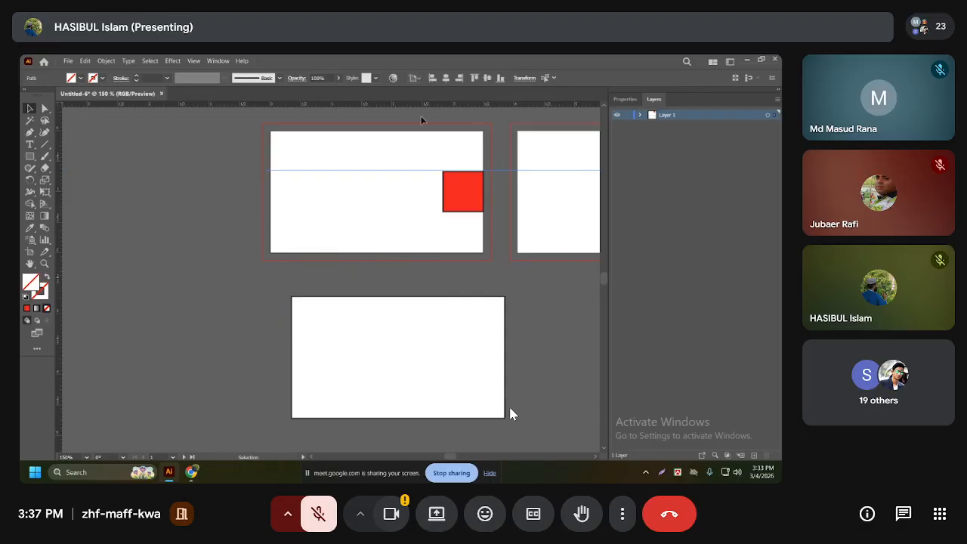
Centre the red square horizontally on the Back artboard, and align it to the artboard's left edge
click(458, 194)
click(446, 78)
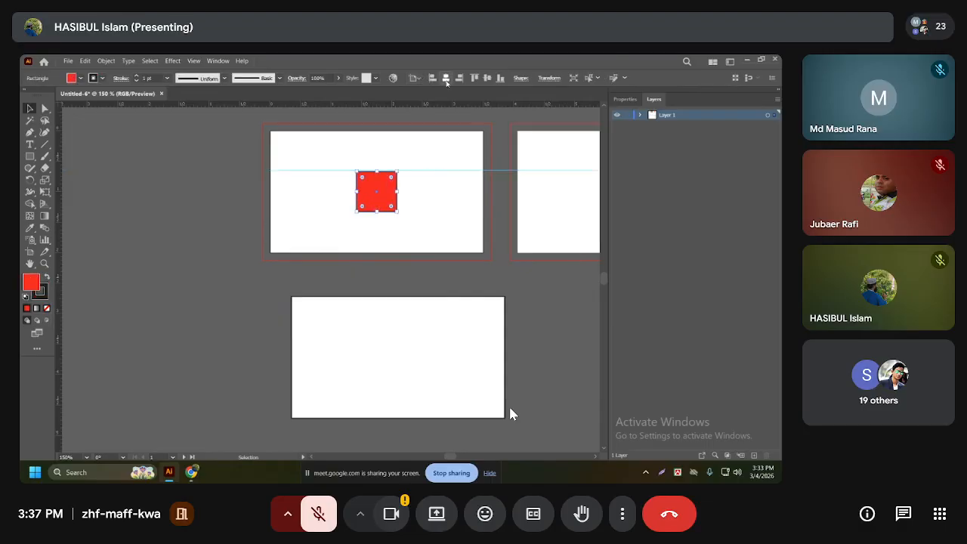
click(433, 79)
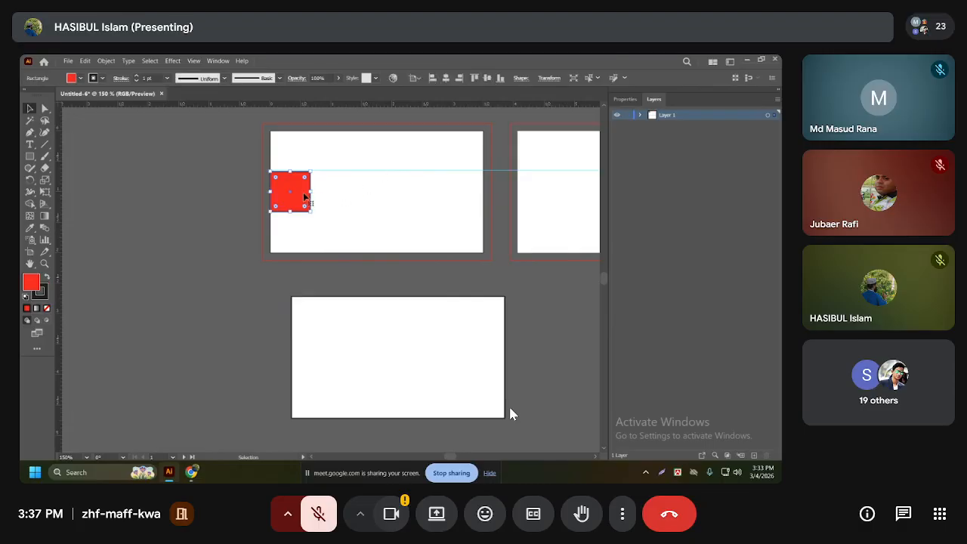
Move the red square within the Back artboard and delete it
mouse_move(305, 197)
mouse_down()
mouse_move(241, 196)
mouse_move(306, 197)
mouse_up()
scroll(305, 195, down, 2)
scroll(306, 196, down, 2)
scroll(396, 193, up, 2)
drag(210, 195, 263, 204)
key(Delete)
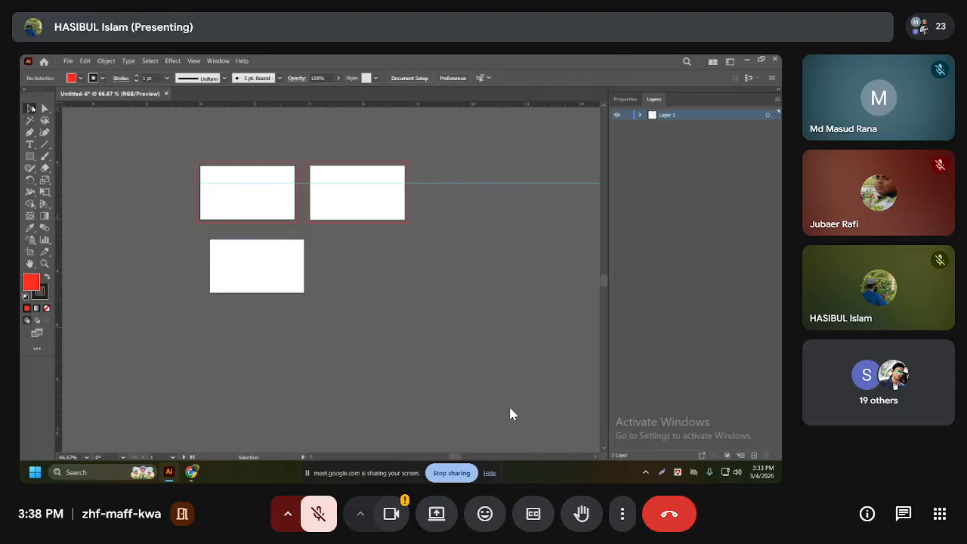
Remove the horizontal guide and align the white rectangle to the Back artboard's horizontal centre and top edge
drag(242, 283, 218, 283)
click(468, 218)
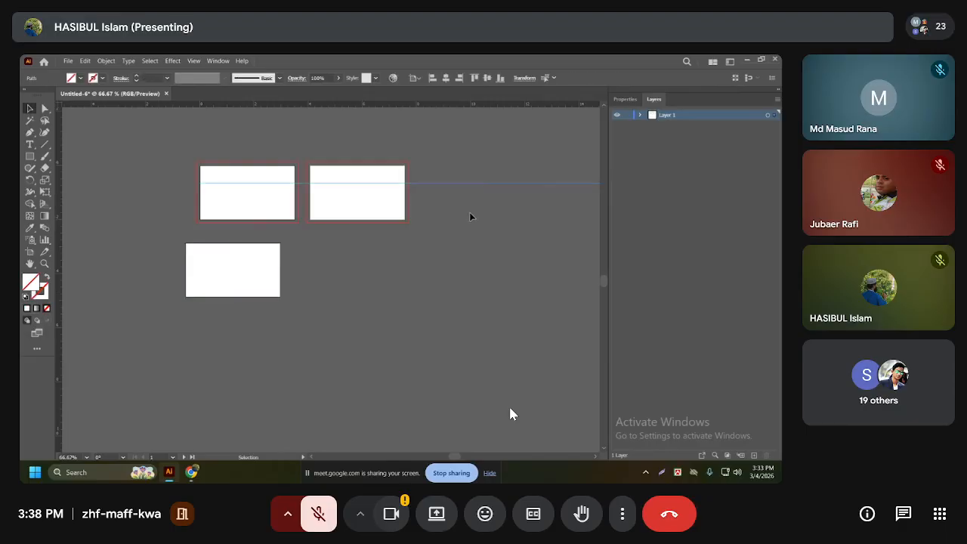
click(233, 270)
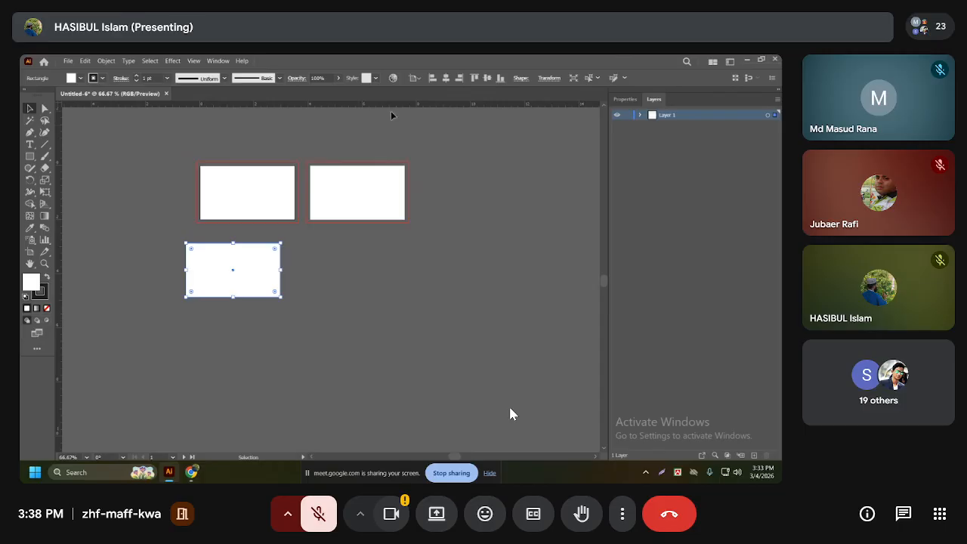
click(446, 78)
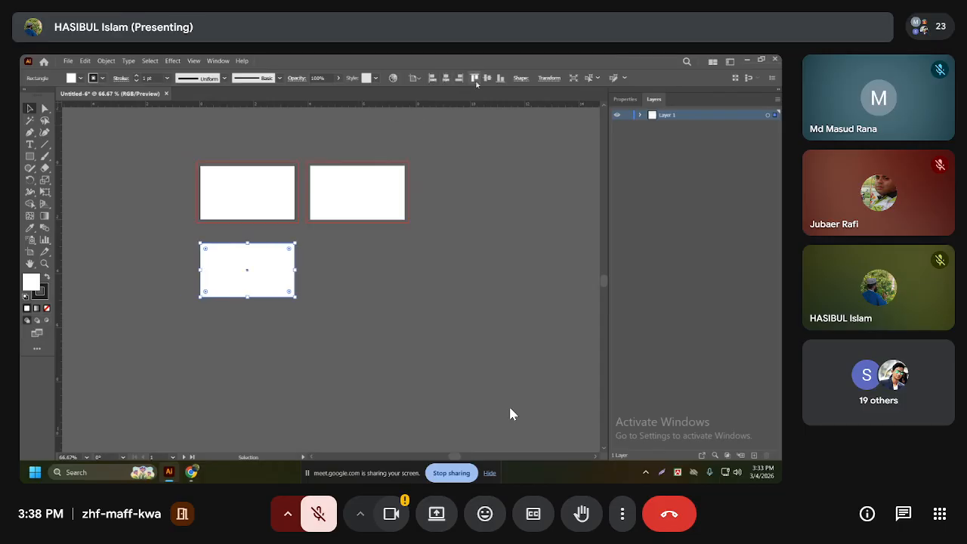
click(473, 79)
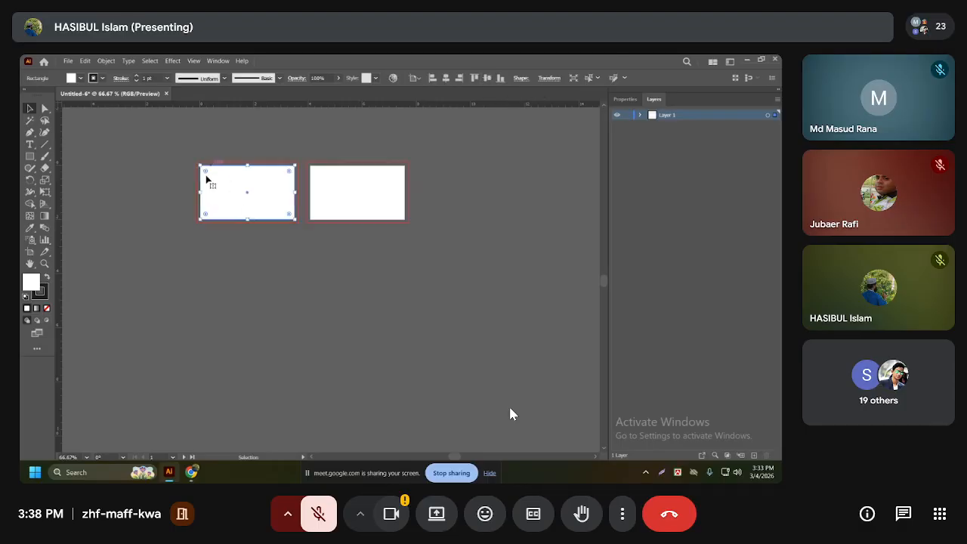
Remove the stroke from the white rectangle covering the left-hand artboard
key(ctrl+0)
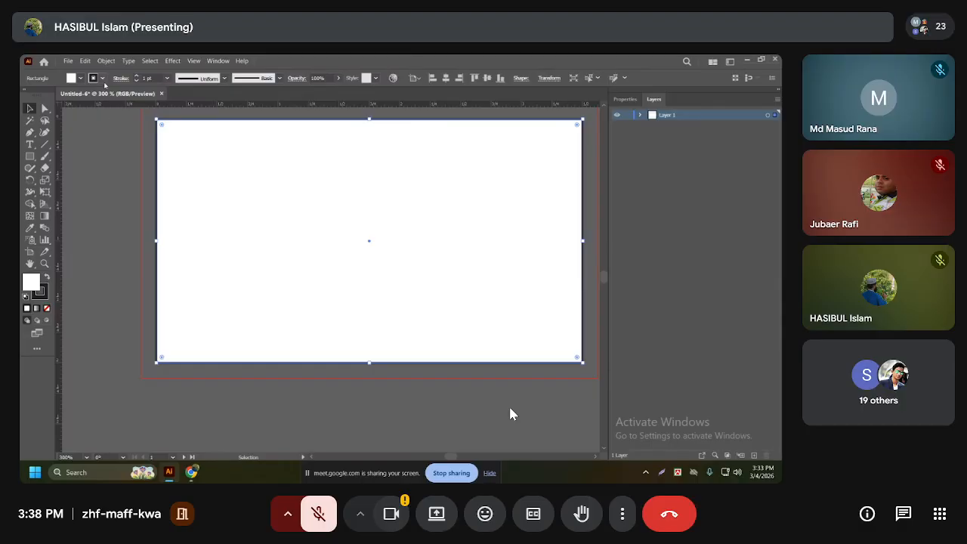
click(103, 79)
click(27, 95)
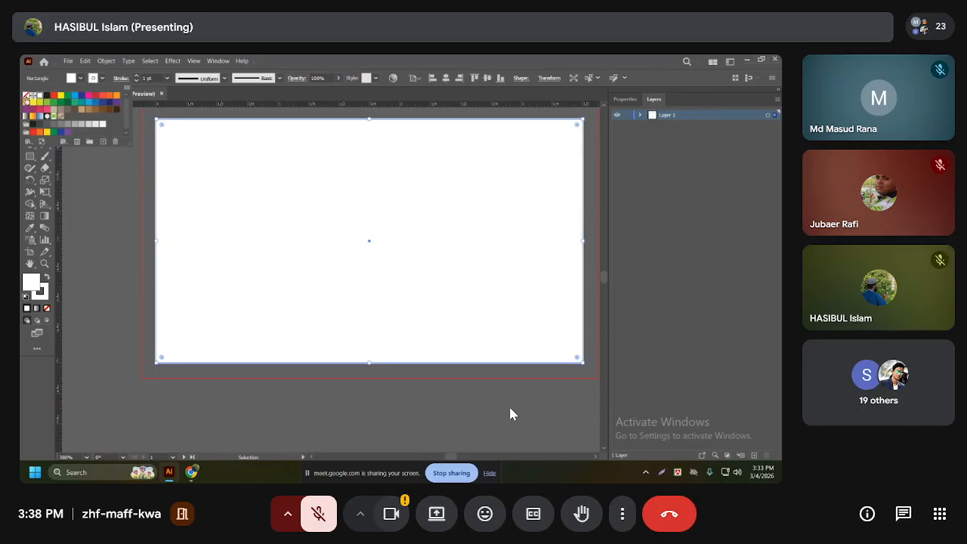
click(27, 96)
click(89, 232)
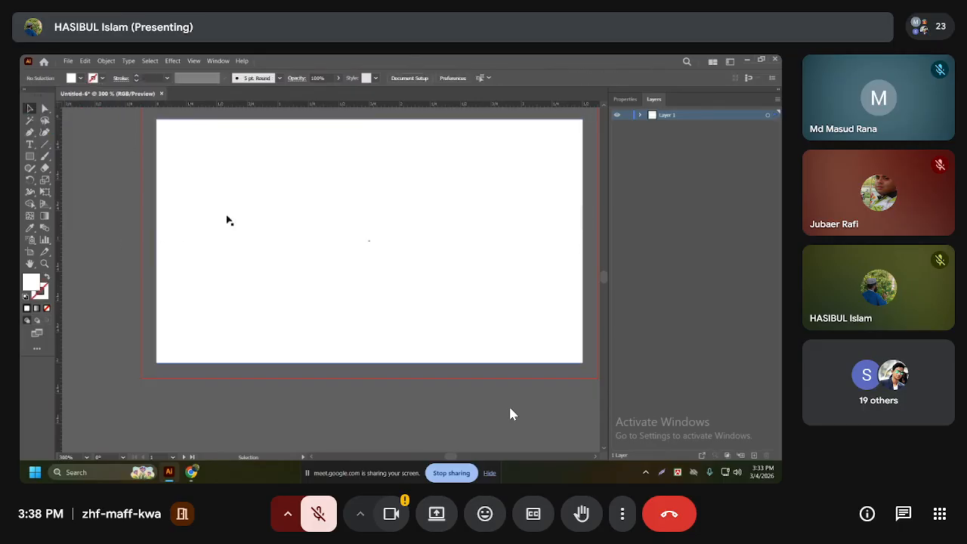
Fill the strokeless white rectangle on the left-hand artboard with red
click(210, 173)
scroll(210, 172, up, 1)
scroll(145, 152, up, 2)
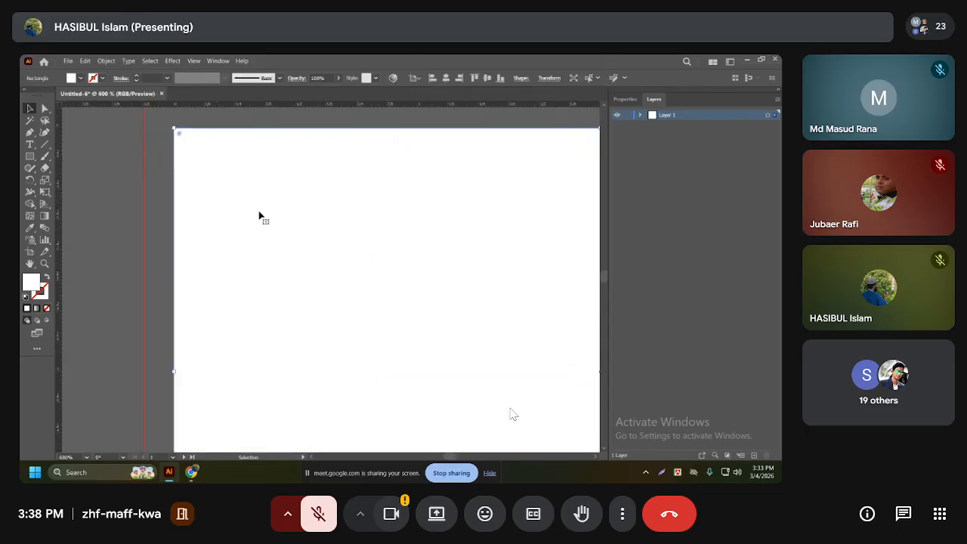
scroll(179, 207, down, 5)
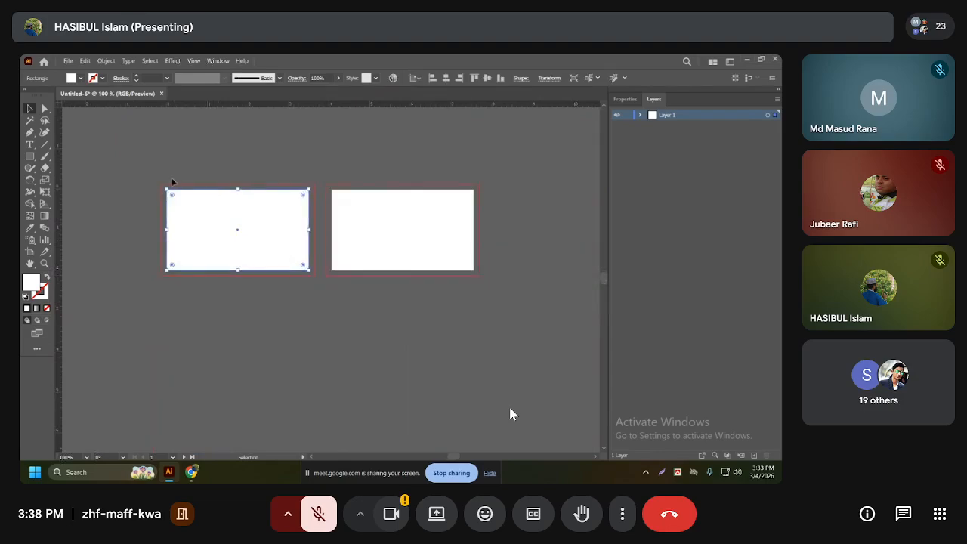
click(81, 78)
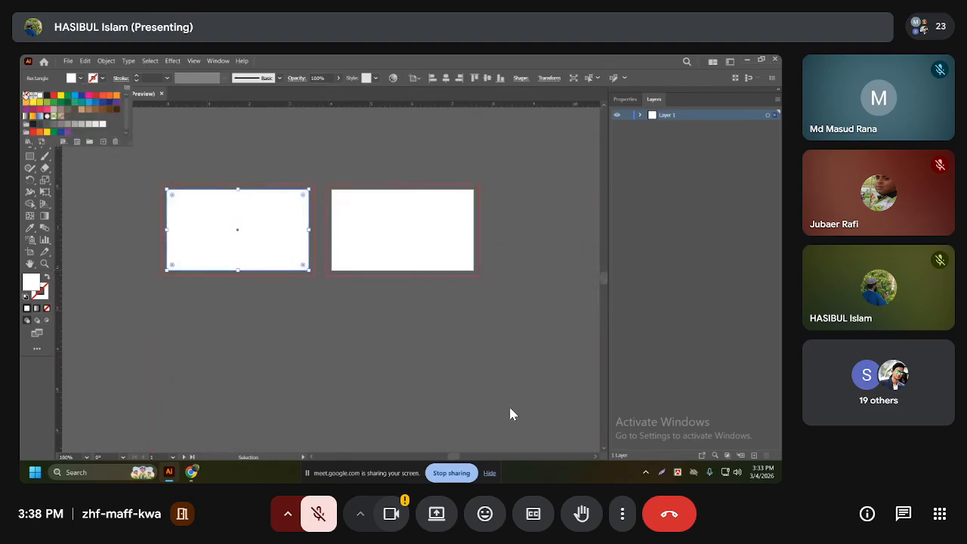
click(51, 96)
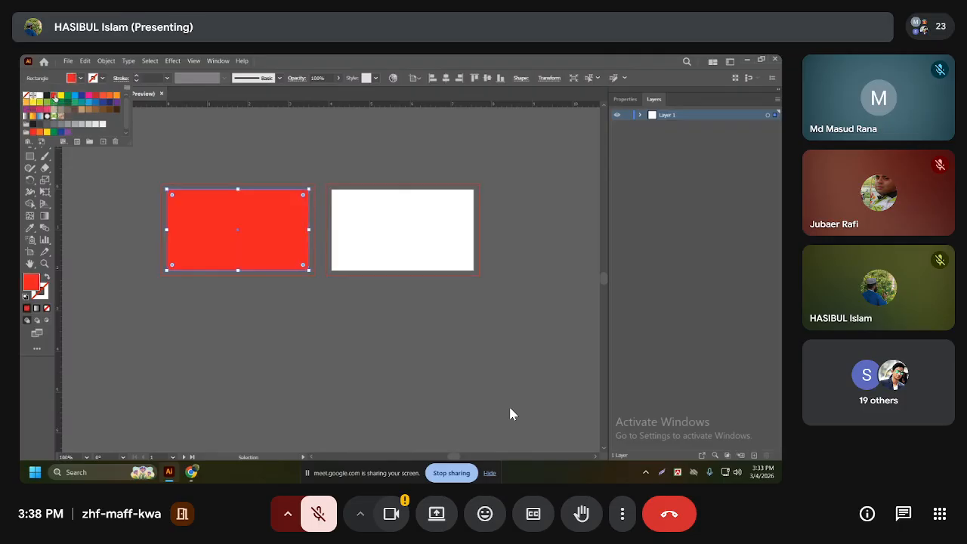
click(234, 147)
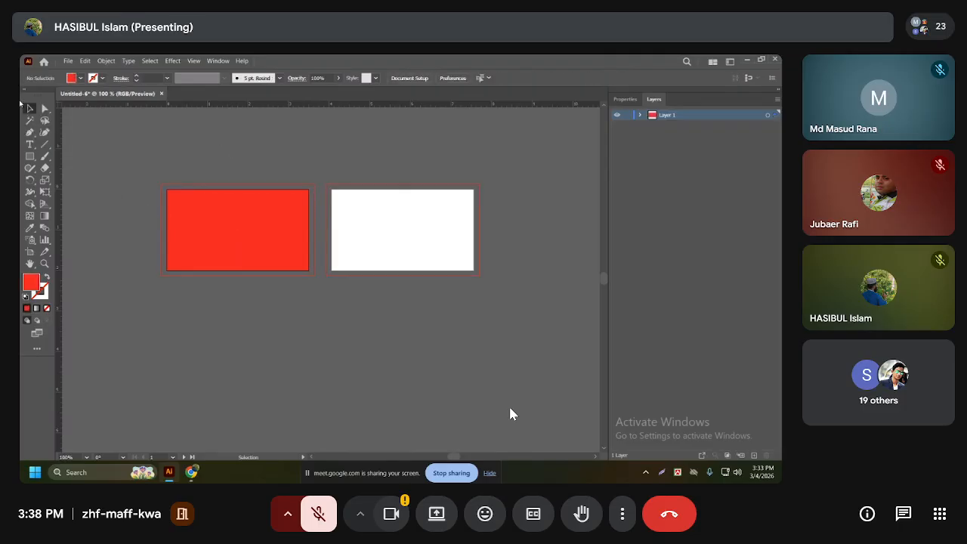
Examine the red rectangle's edges against the artboard and bleed outlines, and compare it with the empty neighbouring artboard
scroll(212, 226, up, 2)
scroll(365, 235, up, 2)
scroll(301, 260, down, 5)
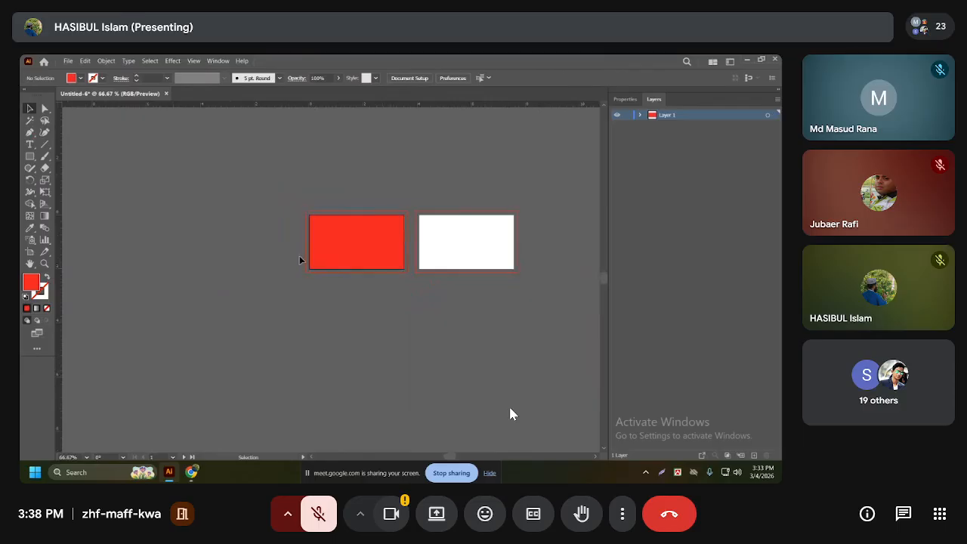
click(371, 251)
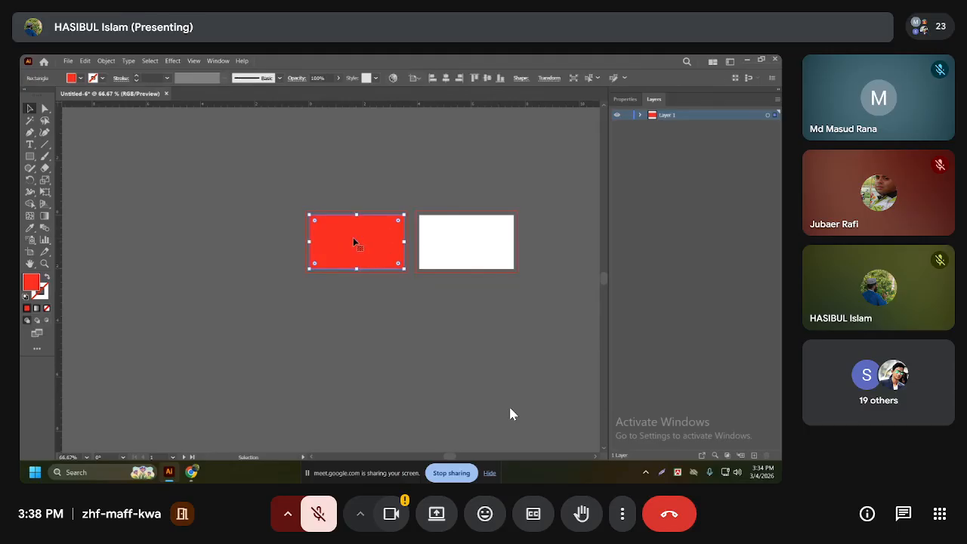
scroll(353, 238, up, 3)
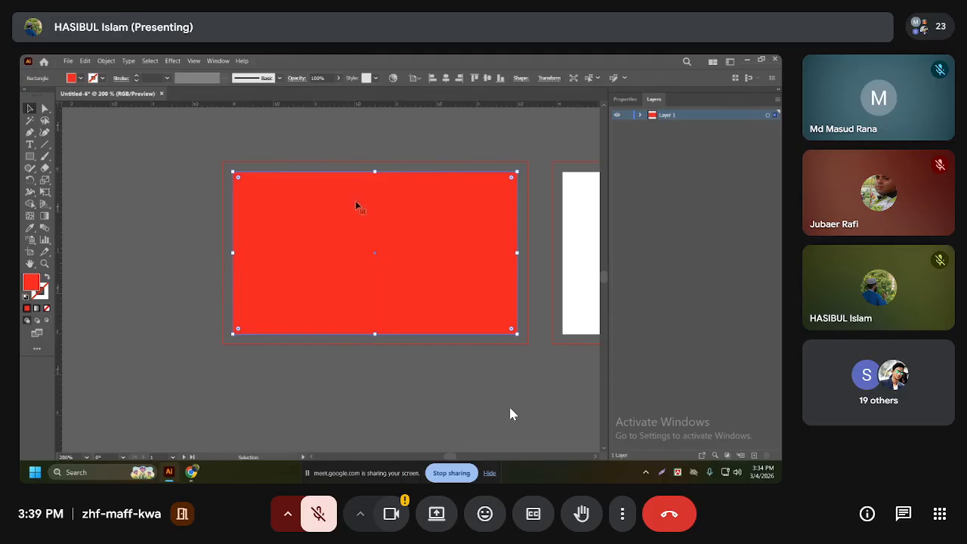
scroll(359, 198, down, 3)
scroll(429, 220, up, 1)
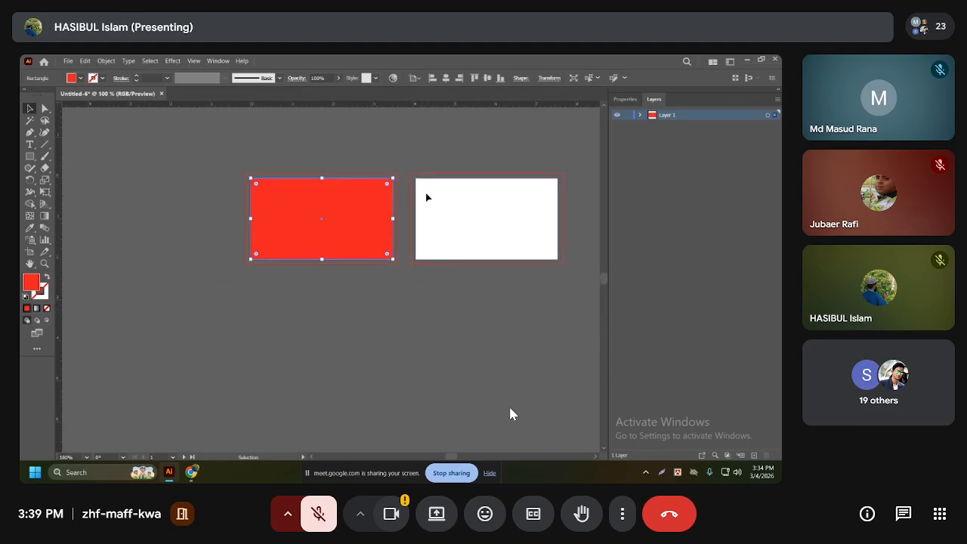
scroll(428, 187, up, 1)
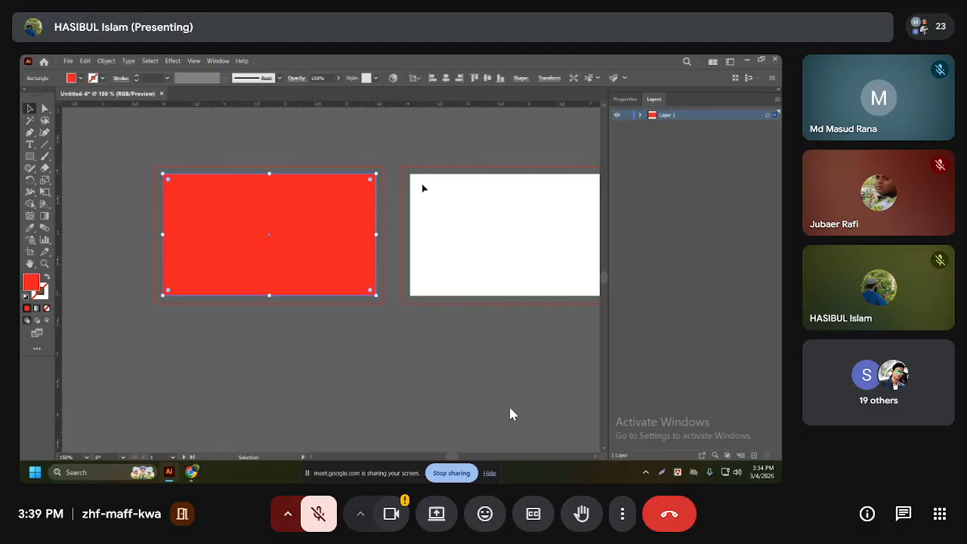
click(280, 148)
scroll(217, 201, up, 2)
scroll(218, 201, down, 2)
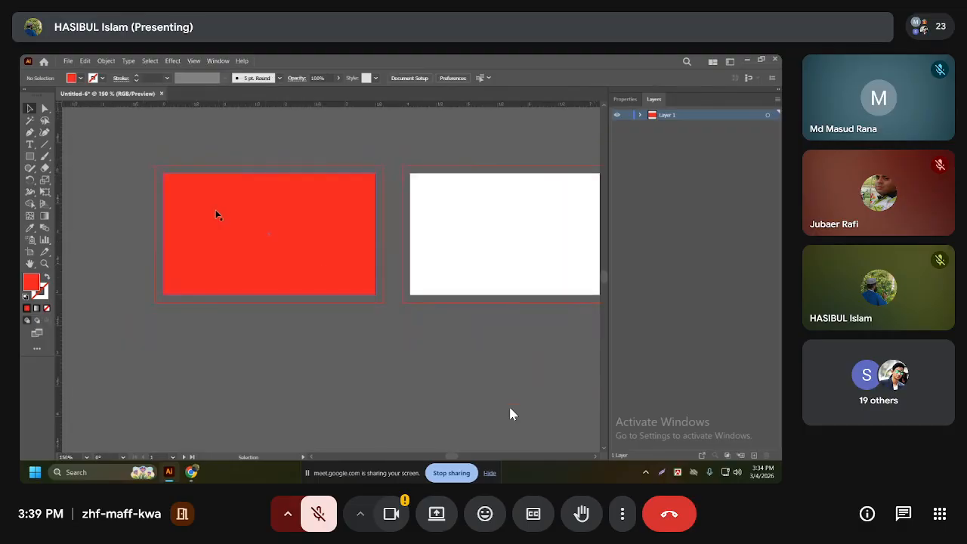
click(216, 214)
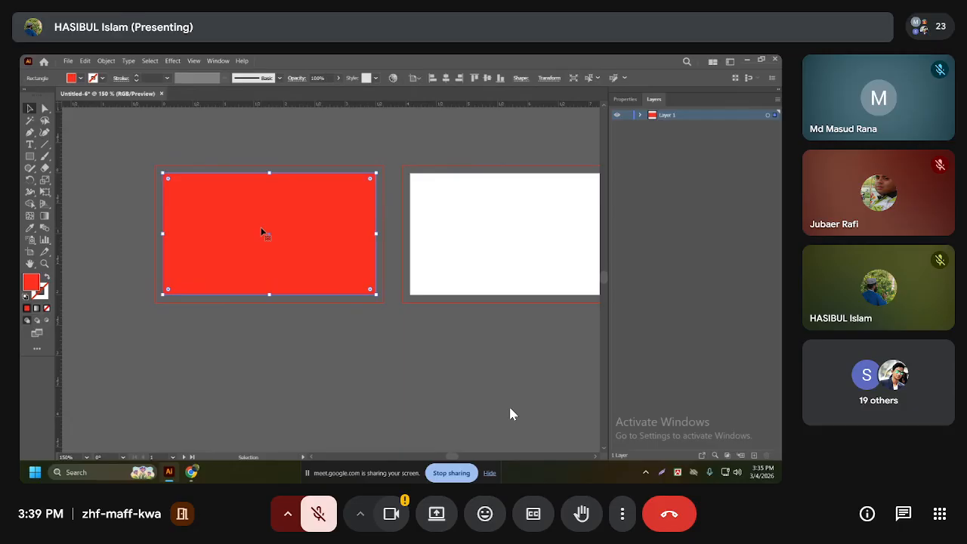
click(248, 331)
click(257, 259)
click(106, 61)
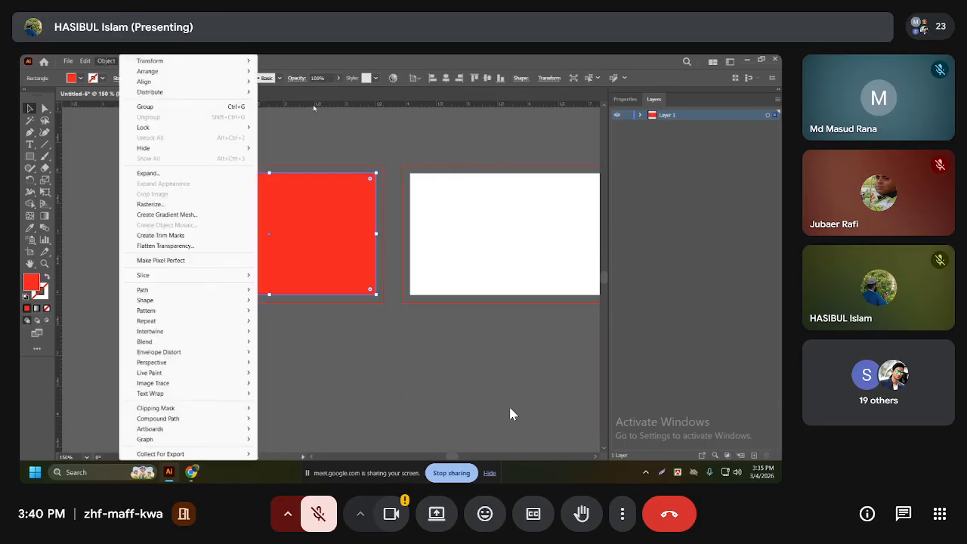
click(325, 139)
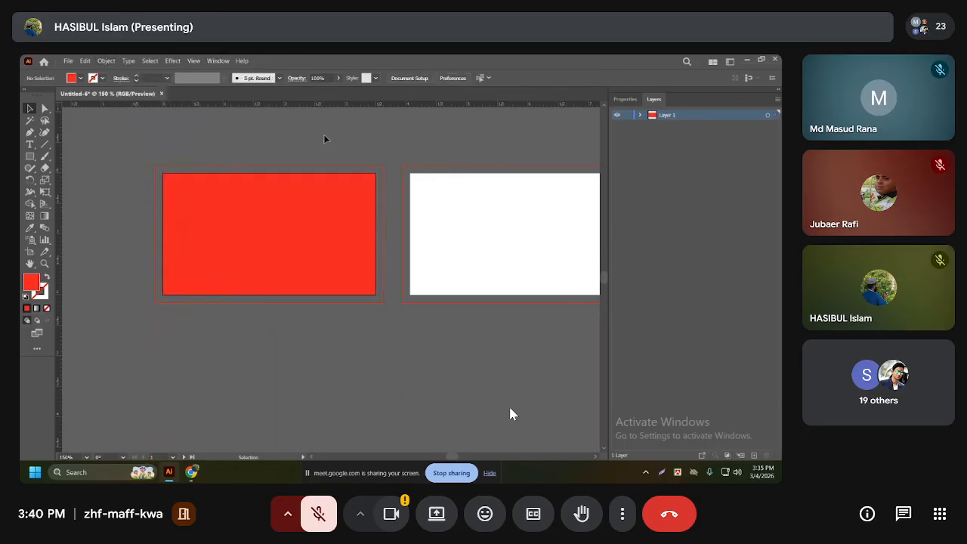
Start Offset Path on the red rectangle and compare the artwork with the preview off and on
click(246, 226)
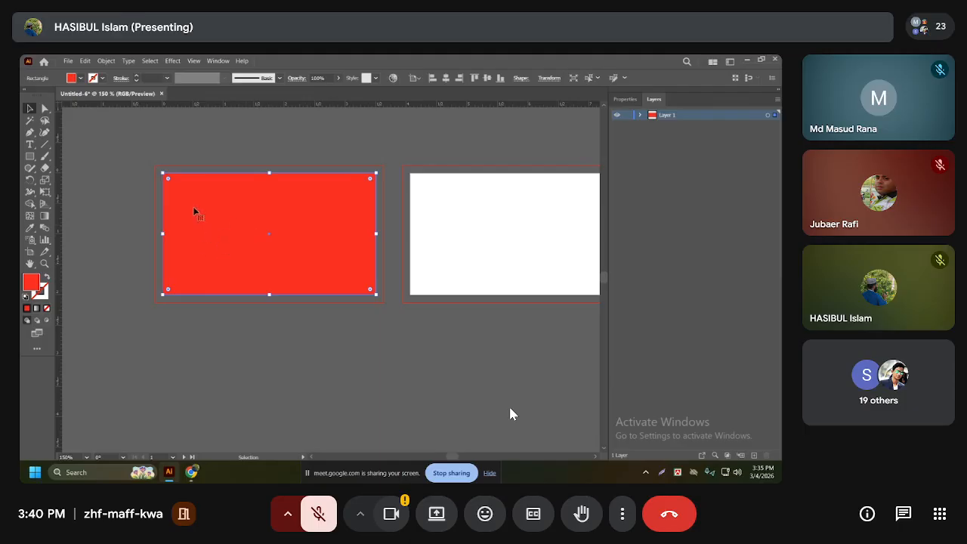
click(105, 61)
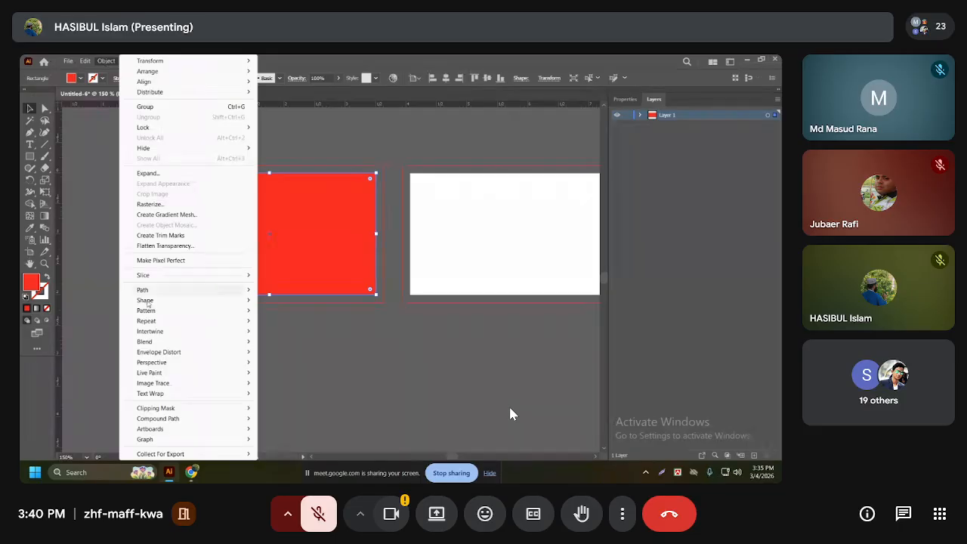
mouse_move(158, 303)
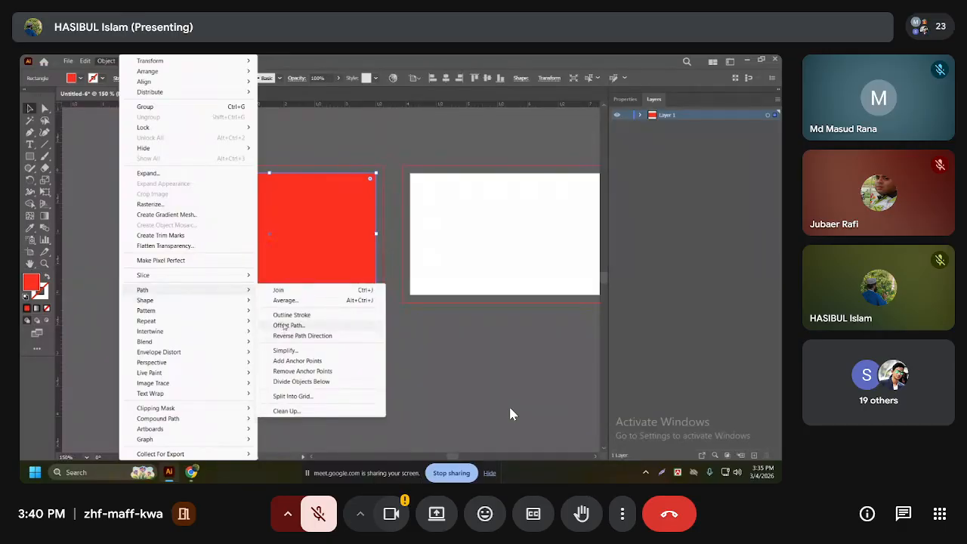
click(285, 325)
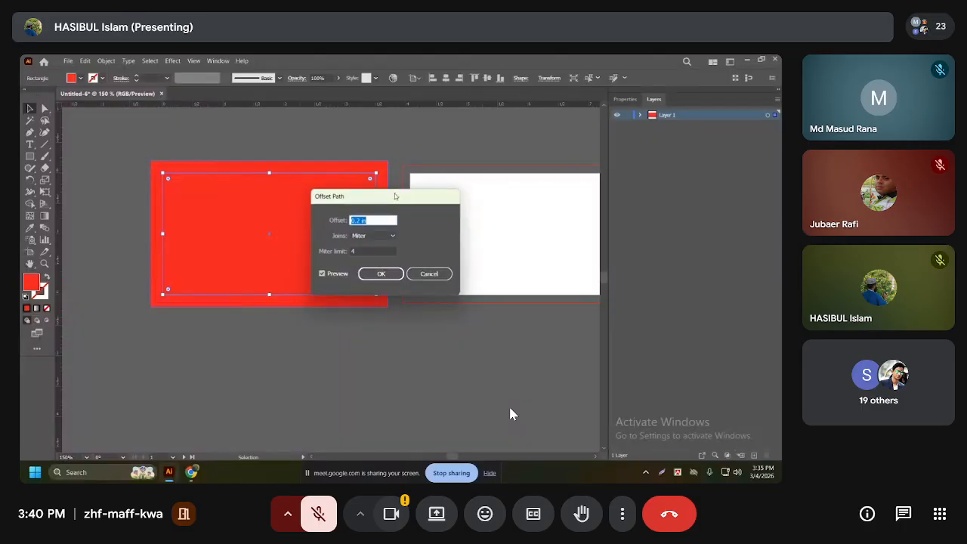
drag(387, 199, 447, 196)
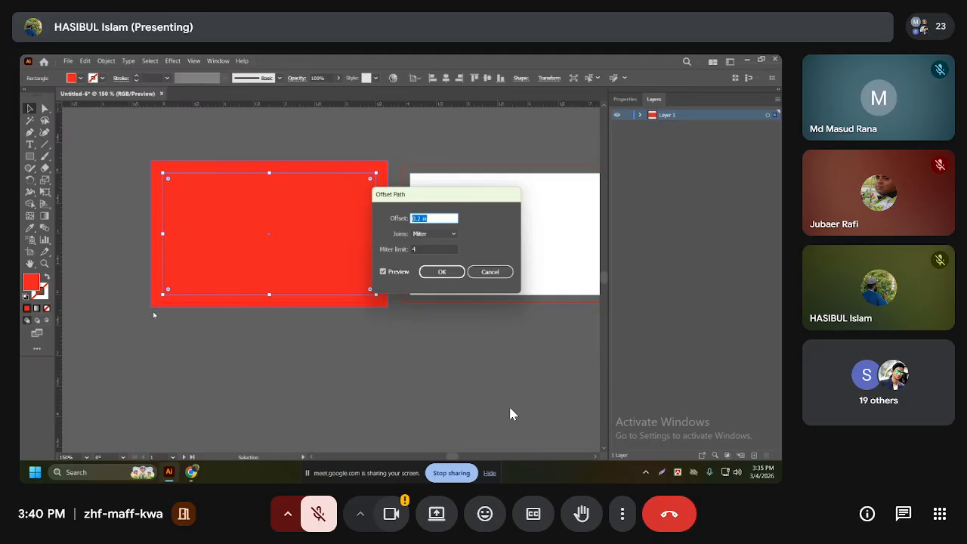
click(383, 272)
click(383, 274)
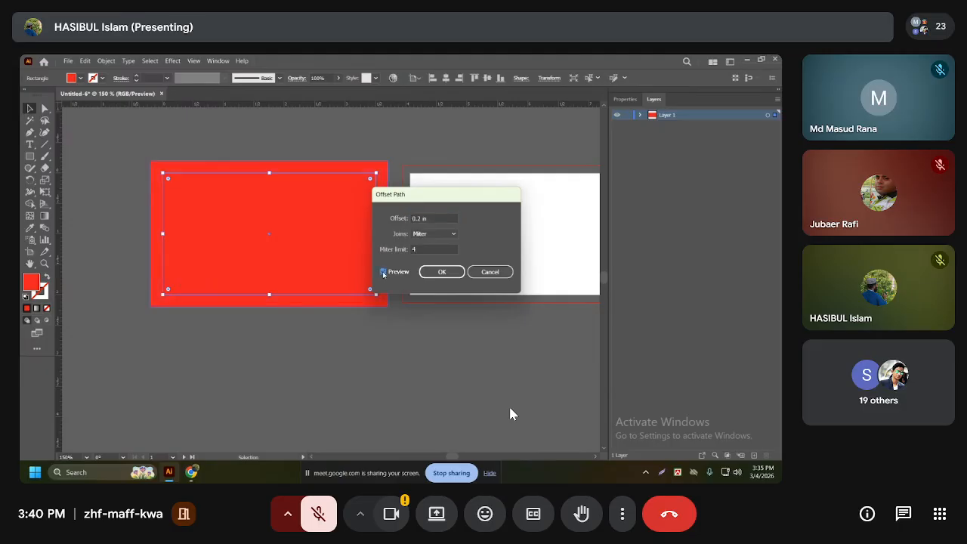
click(383, 273)
Set the path offset to 0.125 in and preview it against the bleed line
drag(447, 219, 410, 222)
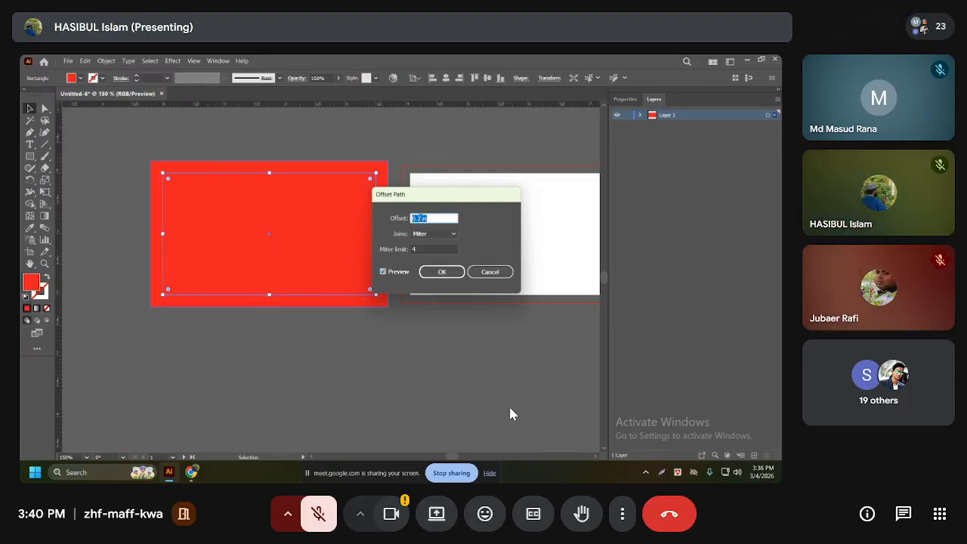
text(0.125)
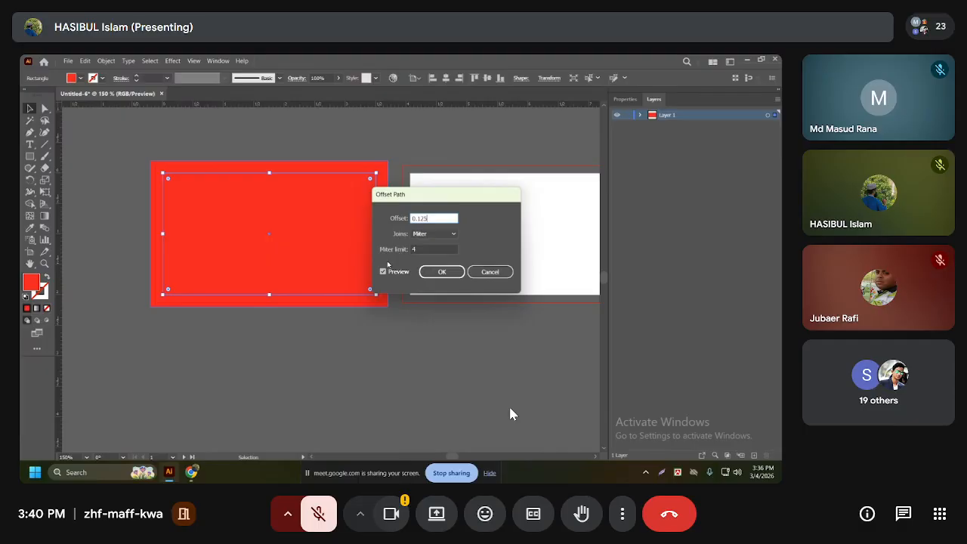
click(383, 272)
click(384, 272)
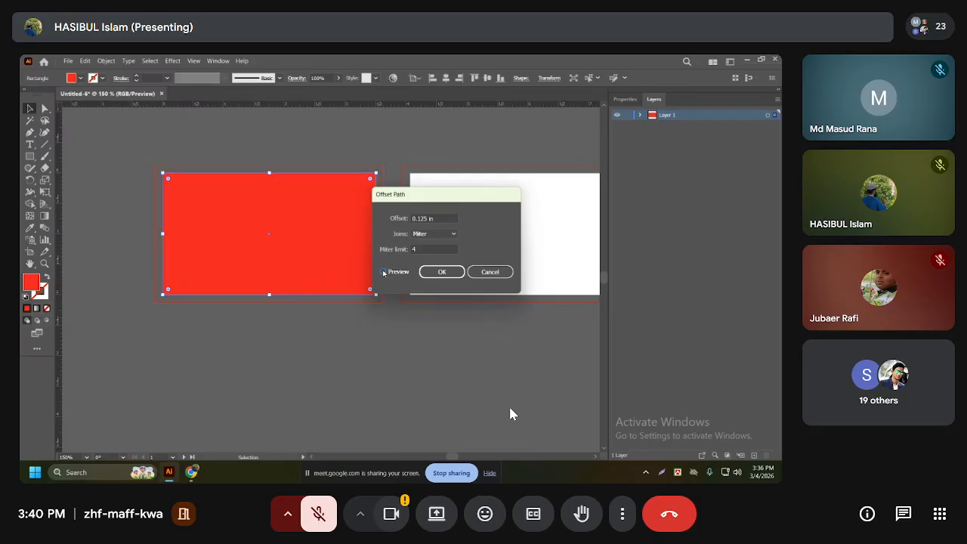
click(383, 272)
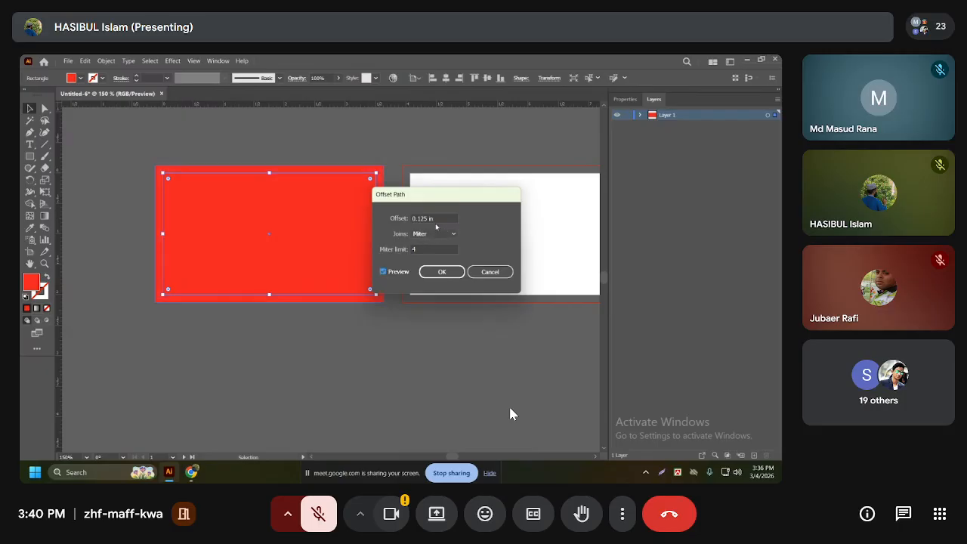
Change the path offset to -0.125 in and compare the inward offset with the preview off and on
click(414, 219)
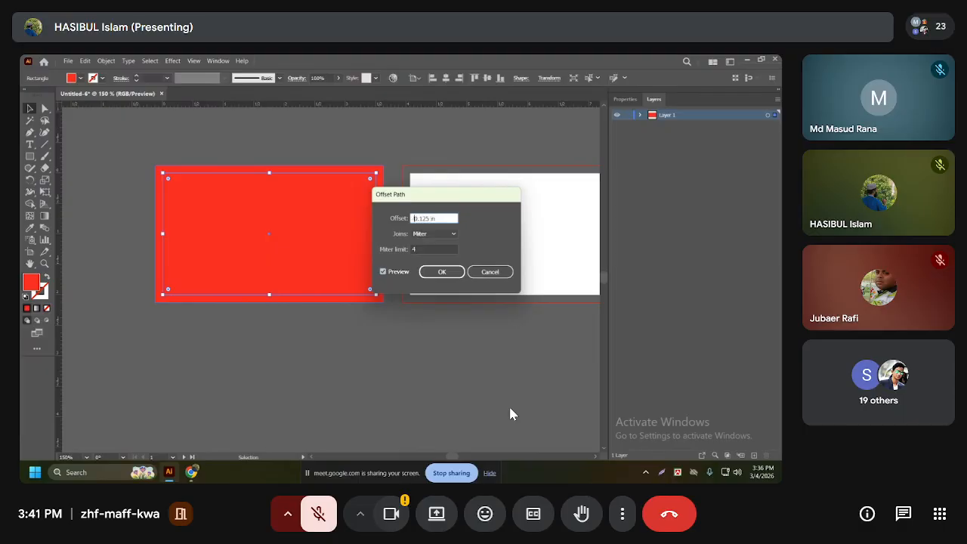
text(-)
click(383, 271)
click(385, 273)
click(386, 273)
click(385, 273)
click(385, 273)
click(385, 273)
drag(432, 198, 478, 204)
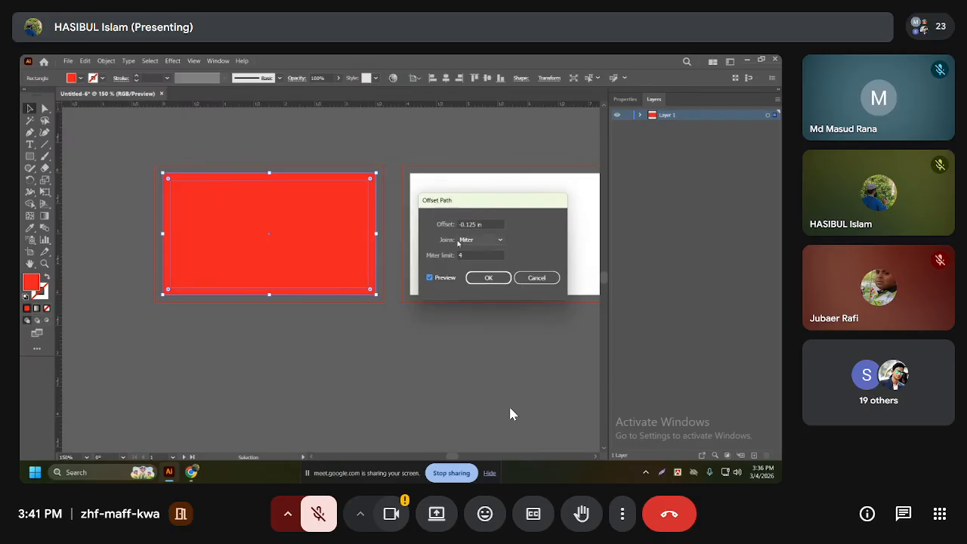
Recheck the inward offset preview and create the inner rectangle inside the red one
click(431, 278)
click(430, 278)
click(430, 278)
click(430, 278)
click(431, 279)
click(431, 279)
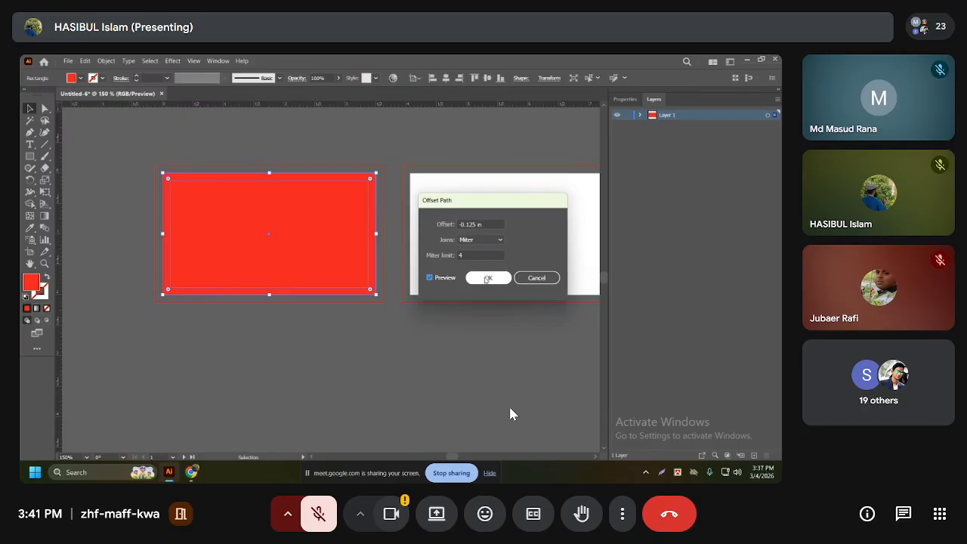
click(488, 277)
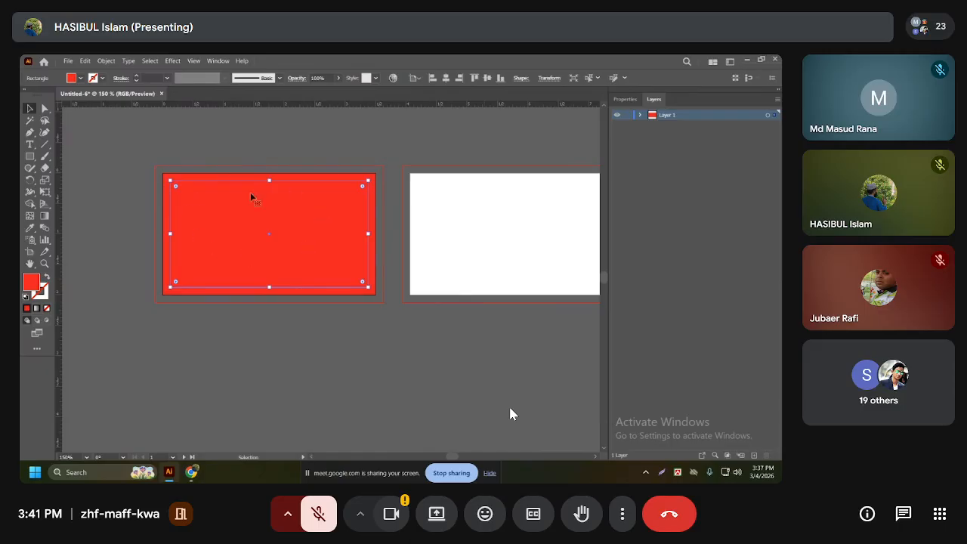
Expand Layer 1 and toggle the visibility of the inner and outer rectangles to compare them
click(641, 115)
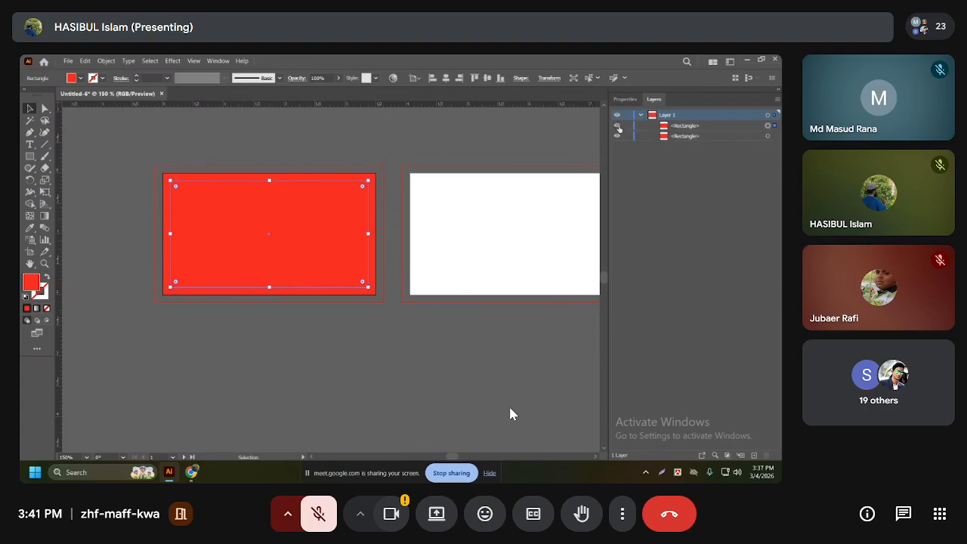
click(618, 127)
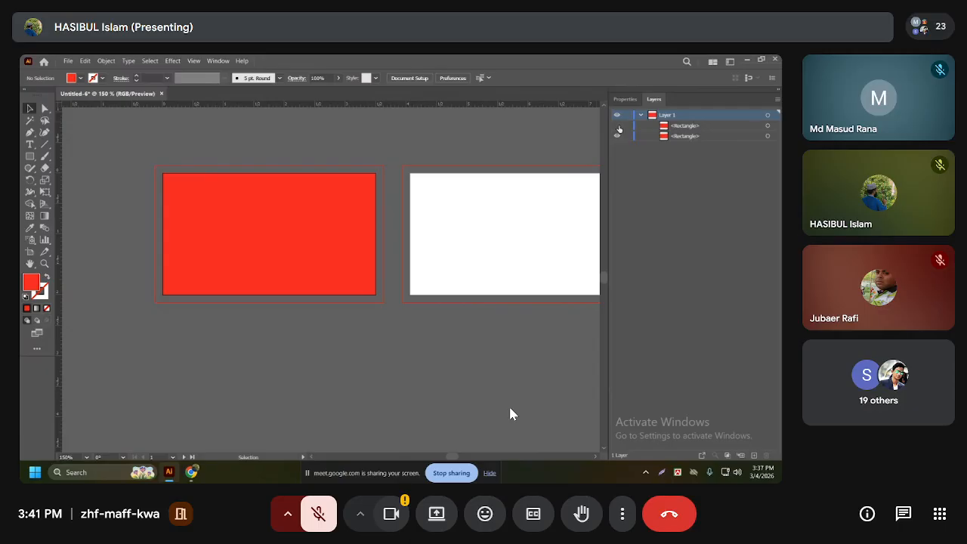
click(619, 137)
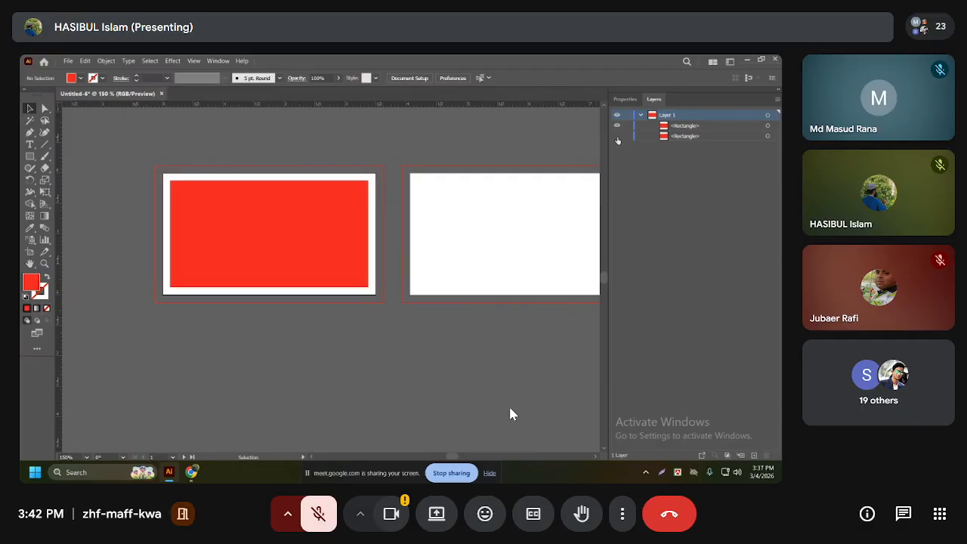
click(617, 136)
click(618, 136)
click(617, 136)
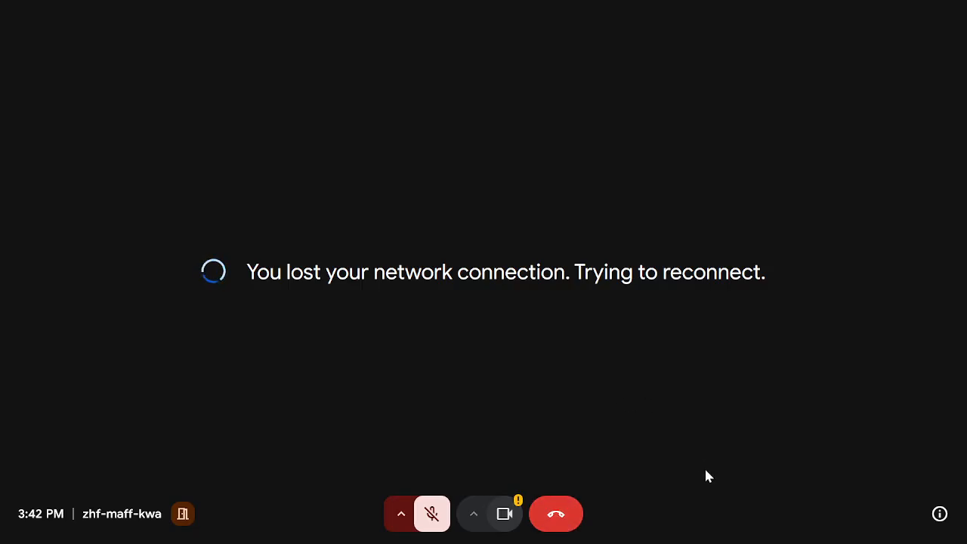
mouse_move(544, 6)
click(484, 55)
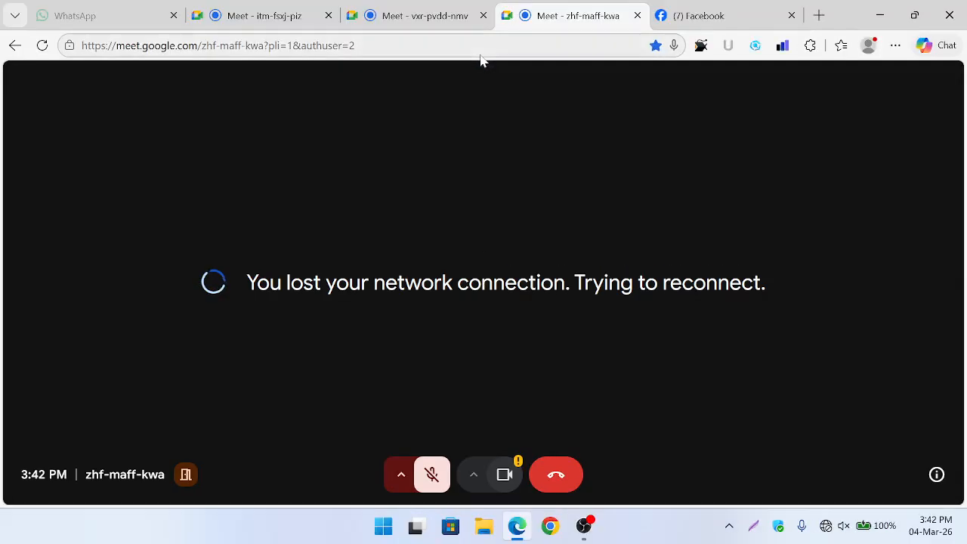
click(584, 527)
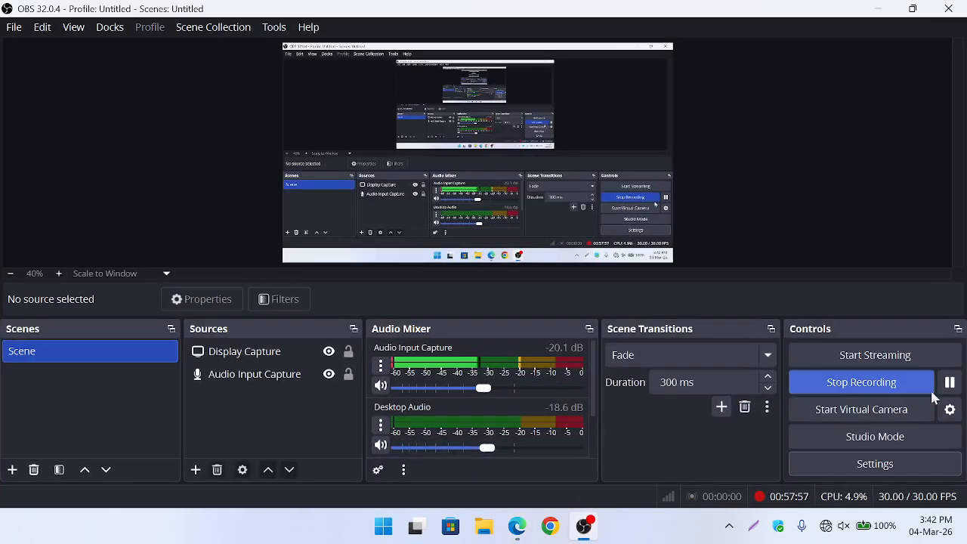
click(877, 9)
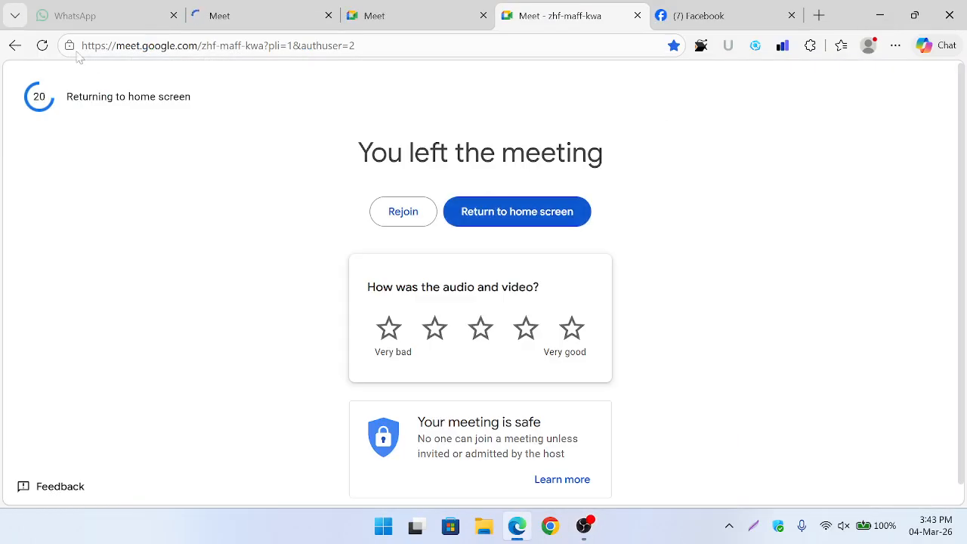
click(586, 527)
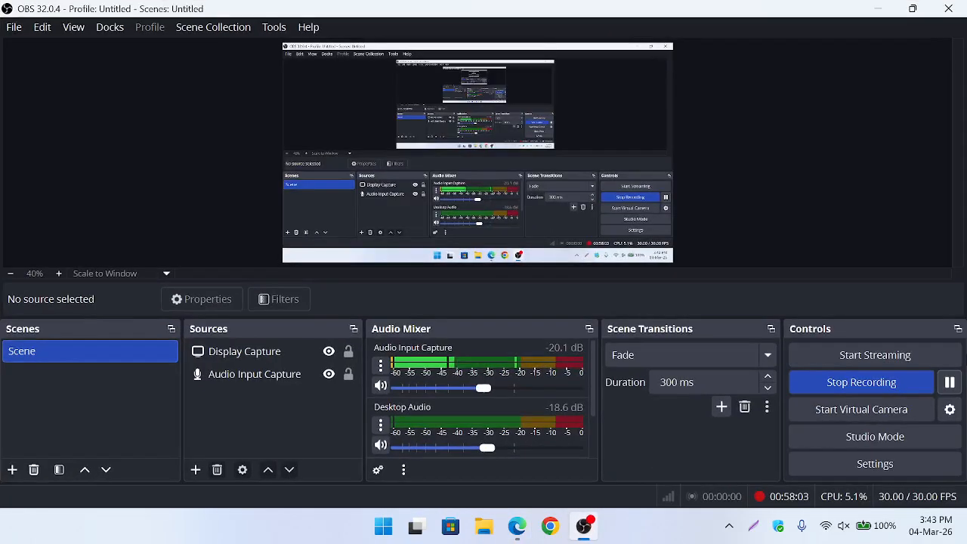